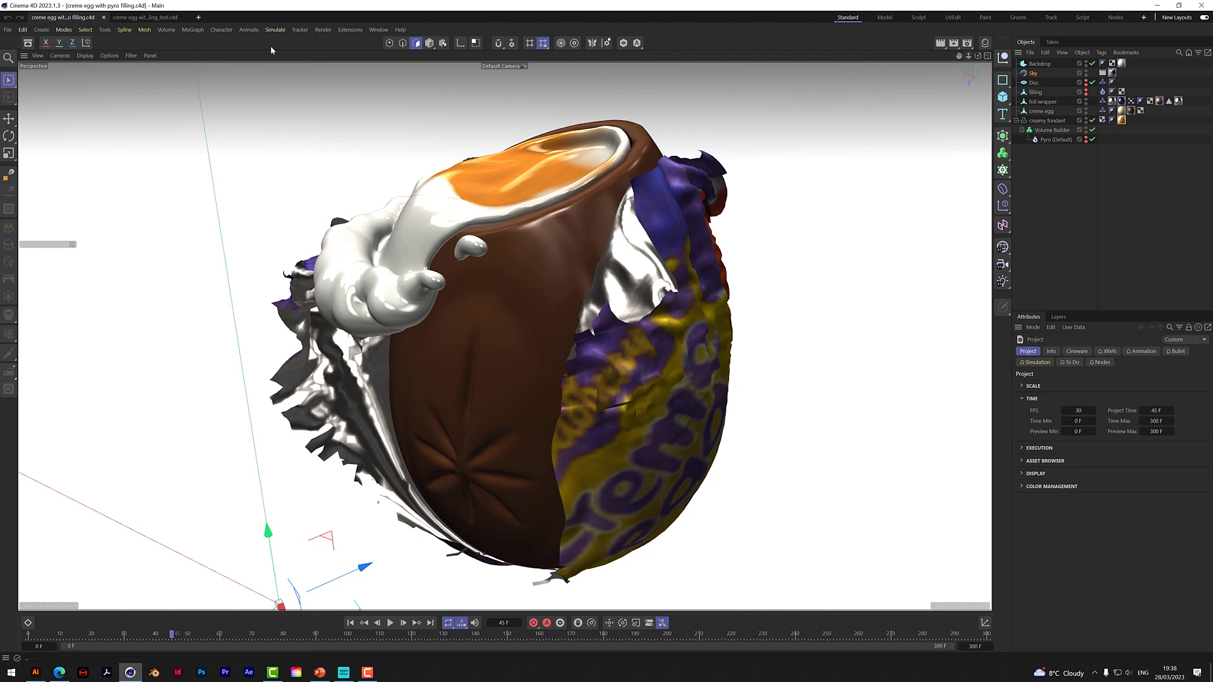
Step: Switch to the creme egg with pyro filling_test.c4d project and add a sphere with a 26 cm radius
left_click(161, 20)
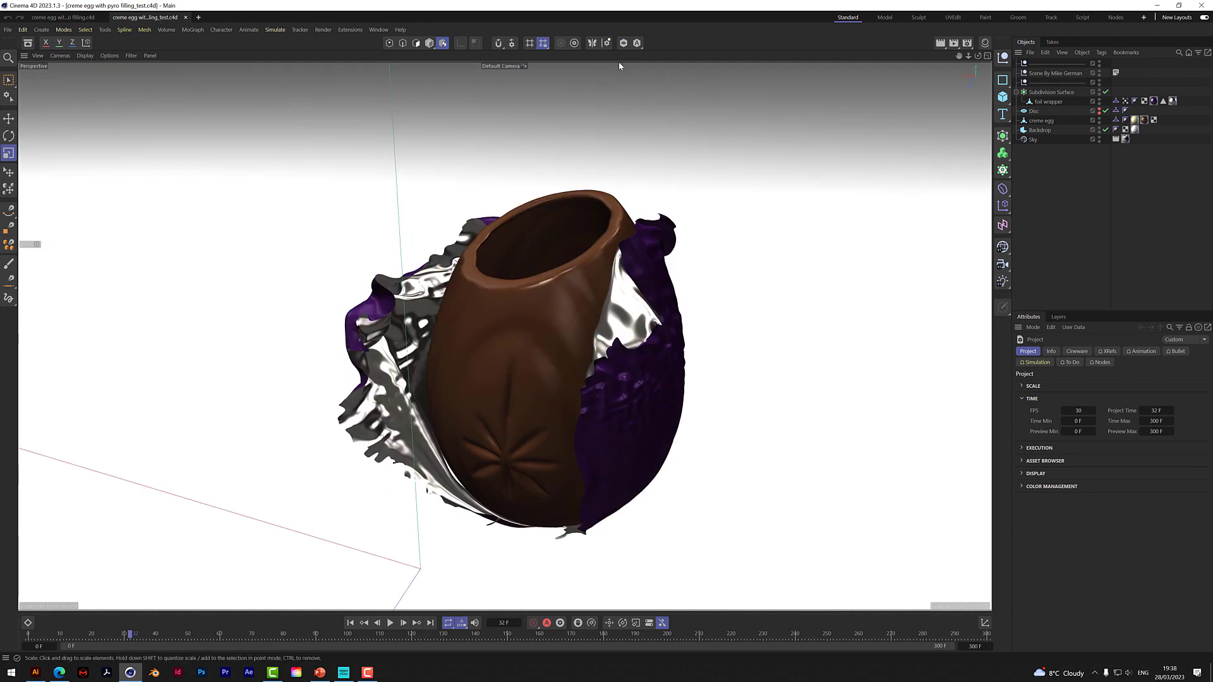
mouse_move(978, 56)
left_mouse_down()
mouse_move(909, 45)
mouse_move(1005, 52)
mouse_move(978, 56)
left_mouse_up()
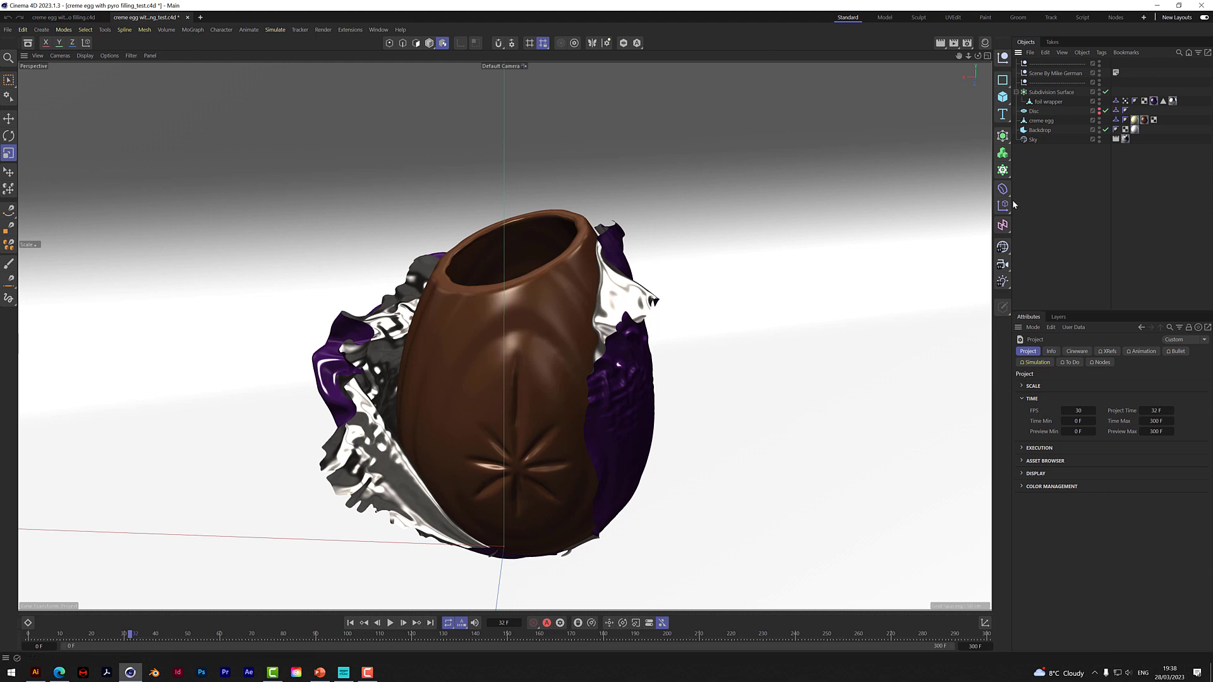
left_click(1003, 96)
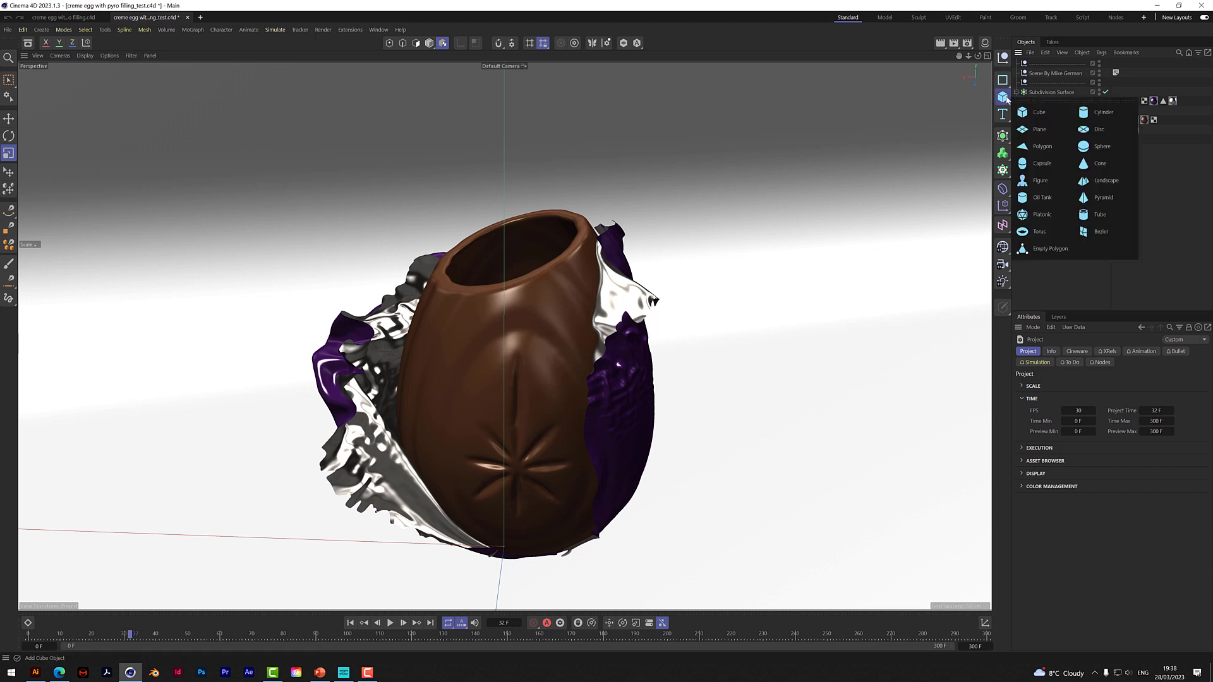
left_click(1102, 146)
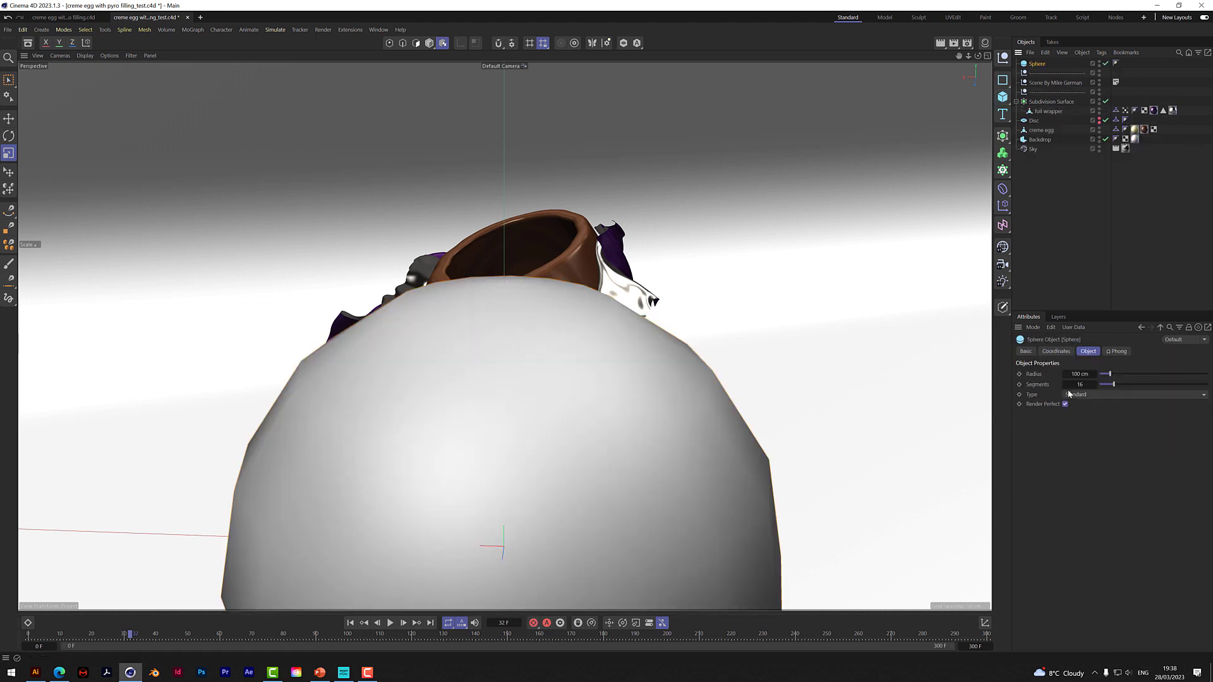
left_click_drag(1095, 374, 1005, 374)
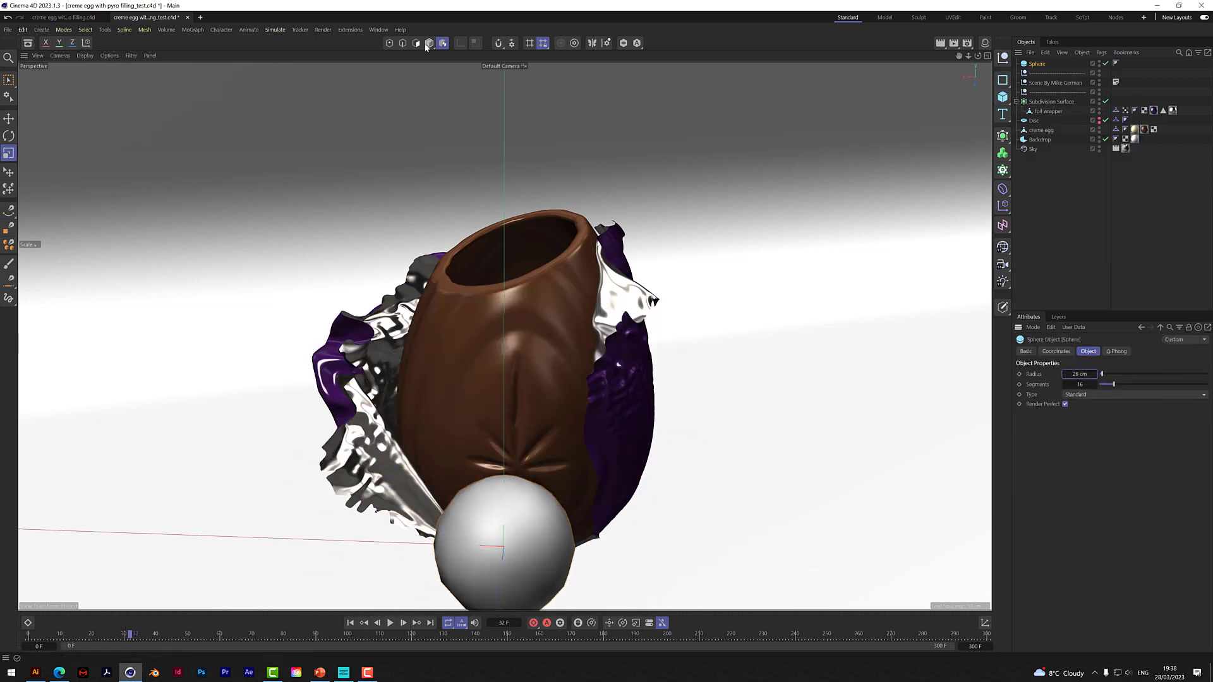
Step: Move the sphere into the open top of the chocolate egg, centring it within the rim from several angles
key("0")
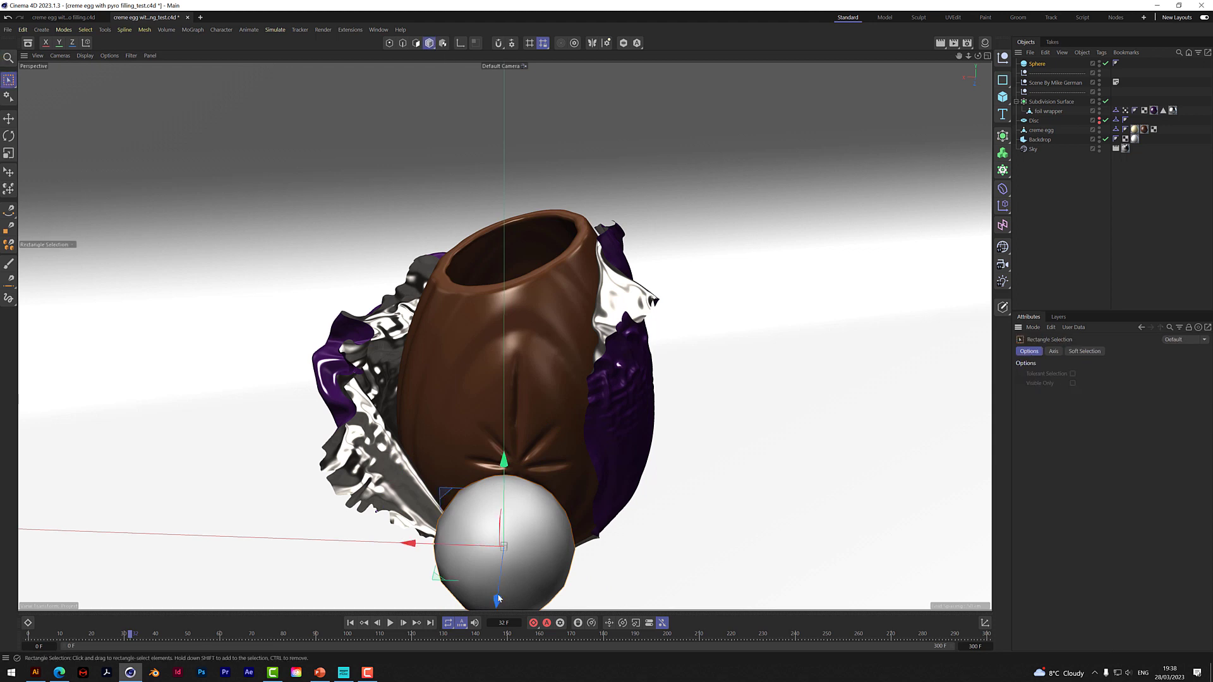
left_click_drag(499, 599, 535, 446)
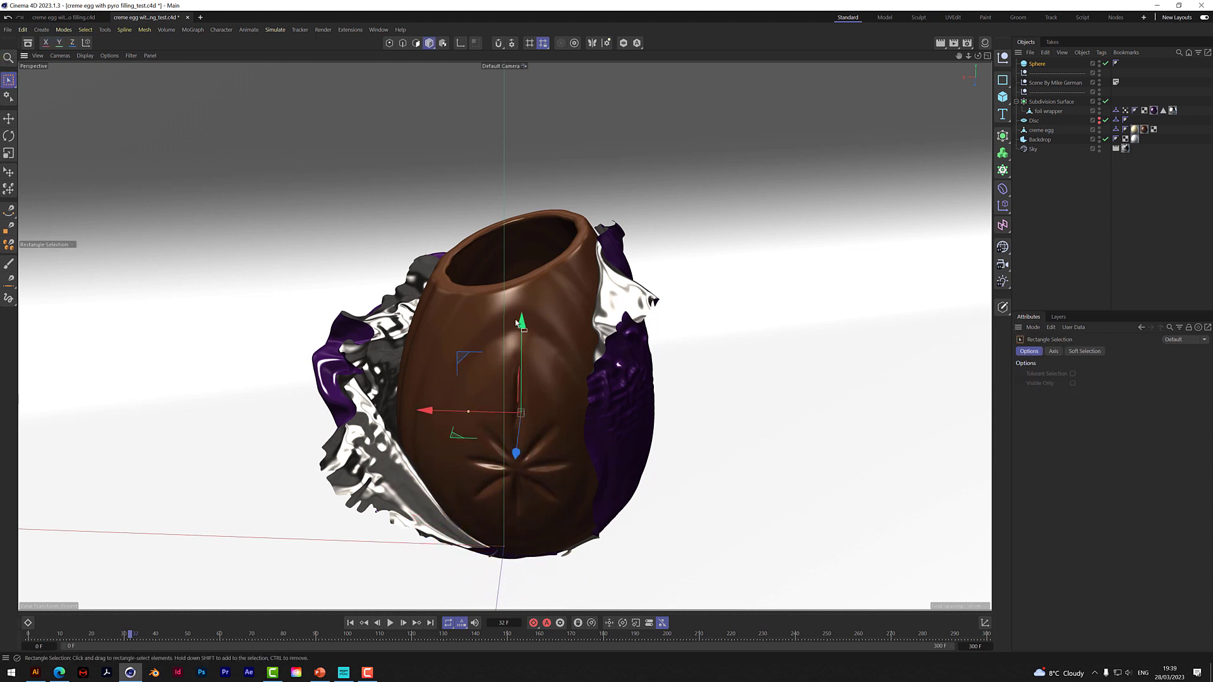
left_click_drag(517, 324, 518, 181)
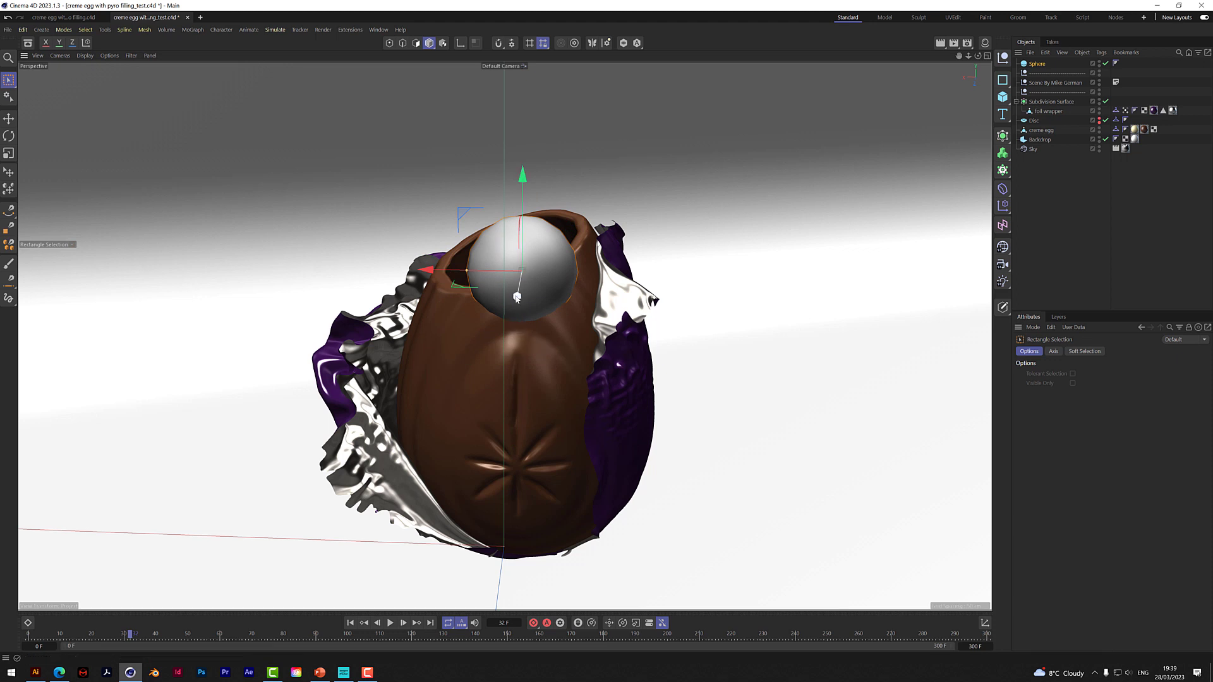
left_click_drag(516, 297, 424, 257)
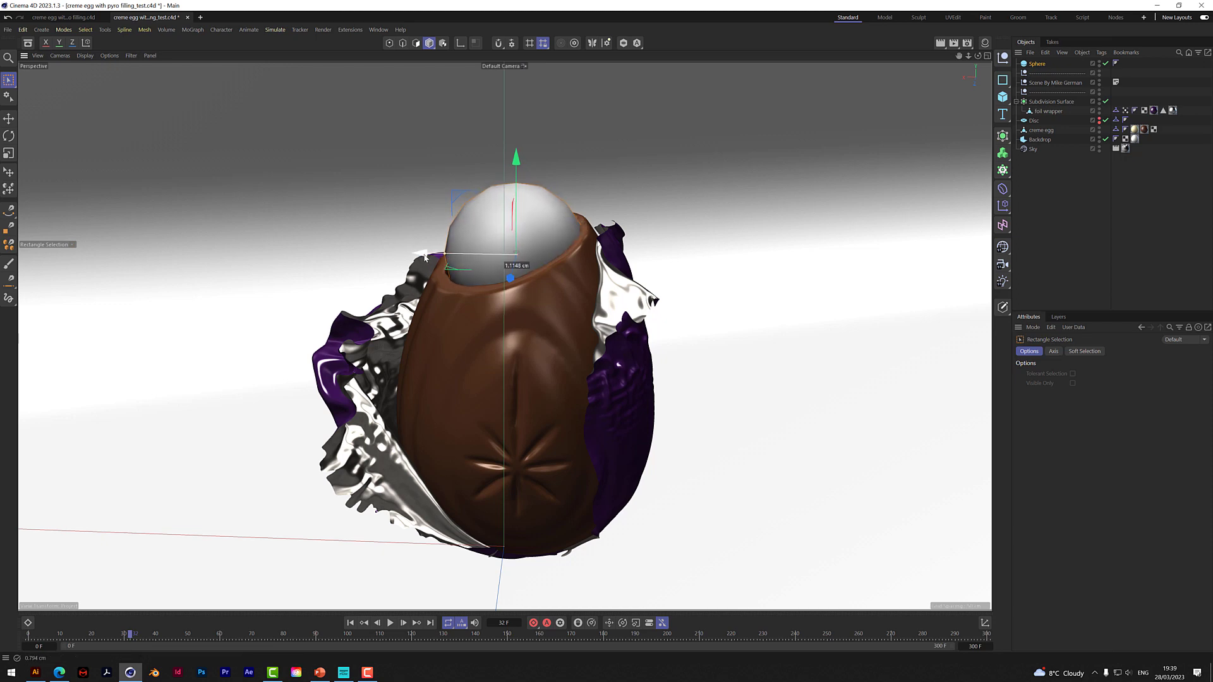
left_click_drag(977, 56, 1043, 104)
left_click_drag(484, 291, 494, 291)
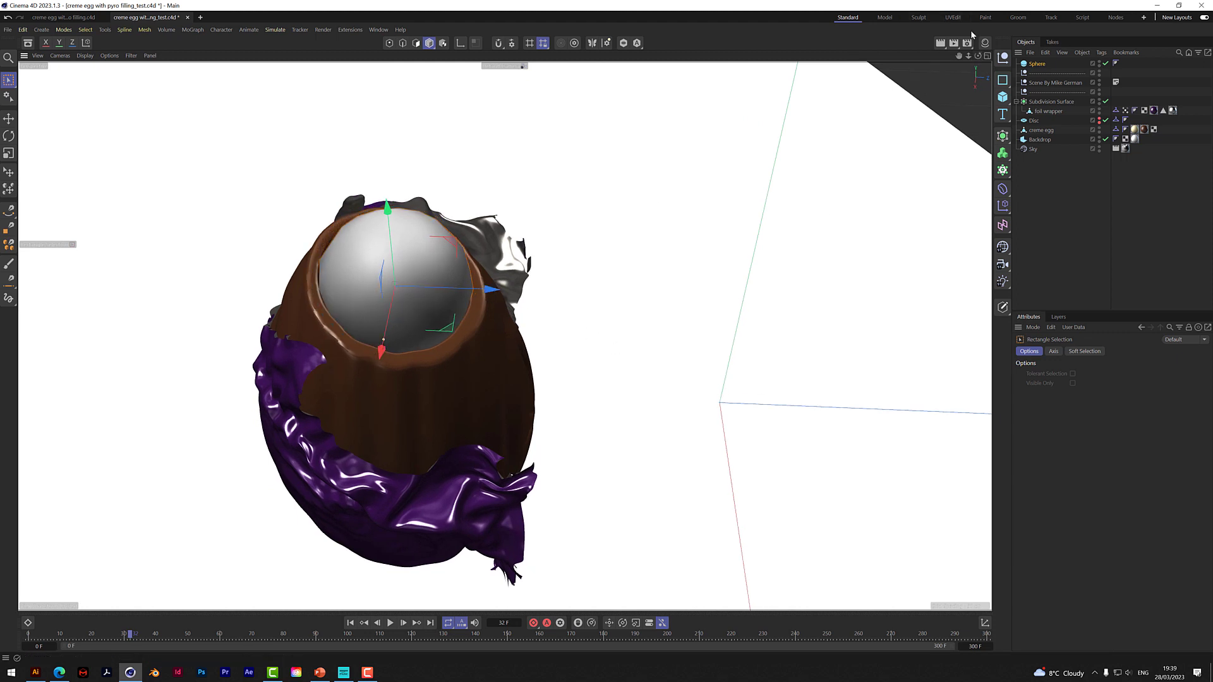
left_click_drag(978, 55, 884, 29)
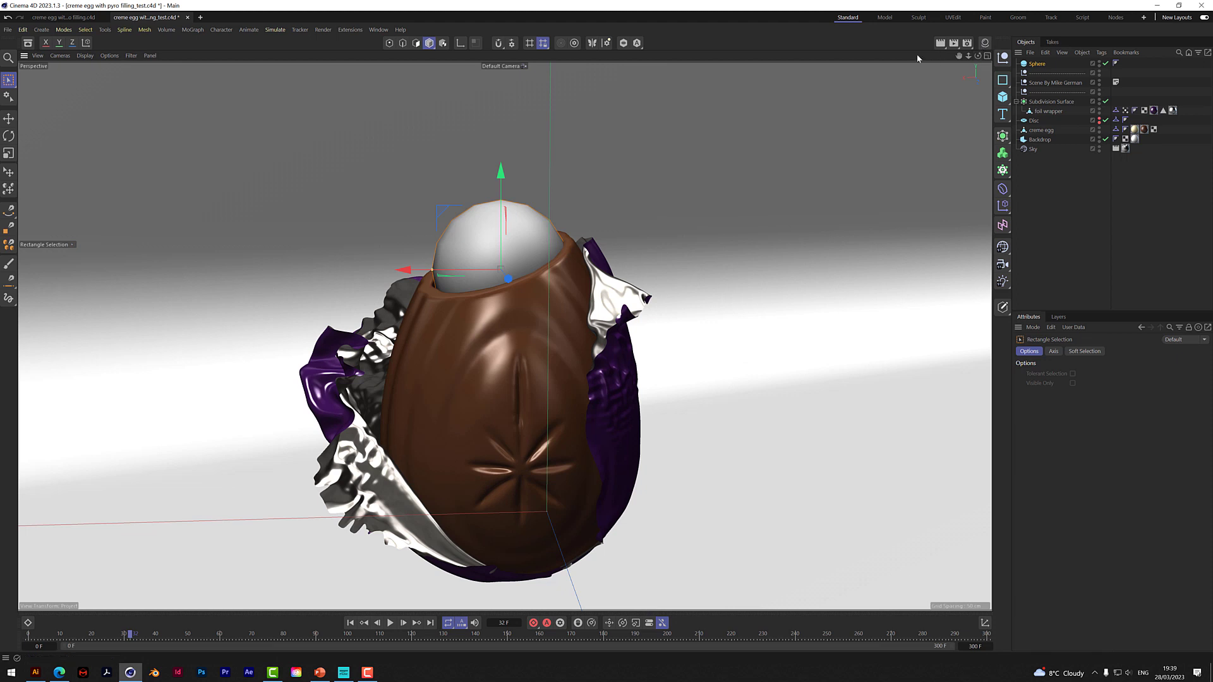
Step: Make the sphere editable and scale it down along its Y axis into a flattened disc shape
left_click(1004, 309)
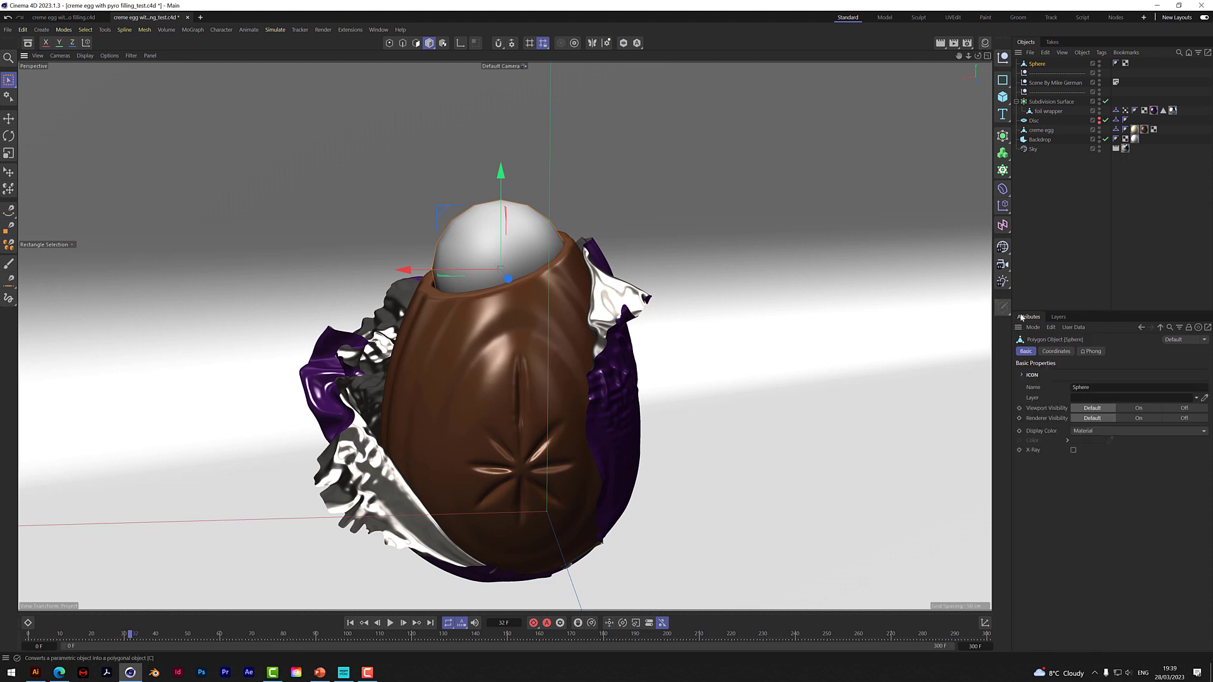
key("t")
left_click_drag(502, 171, 494, 234)
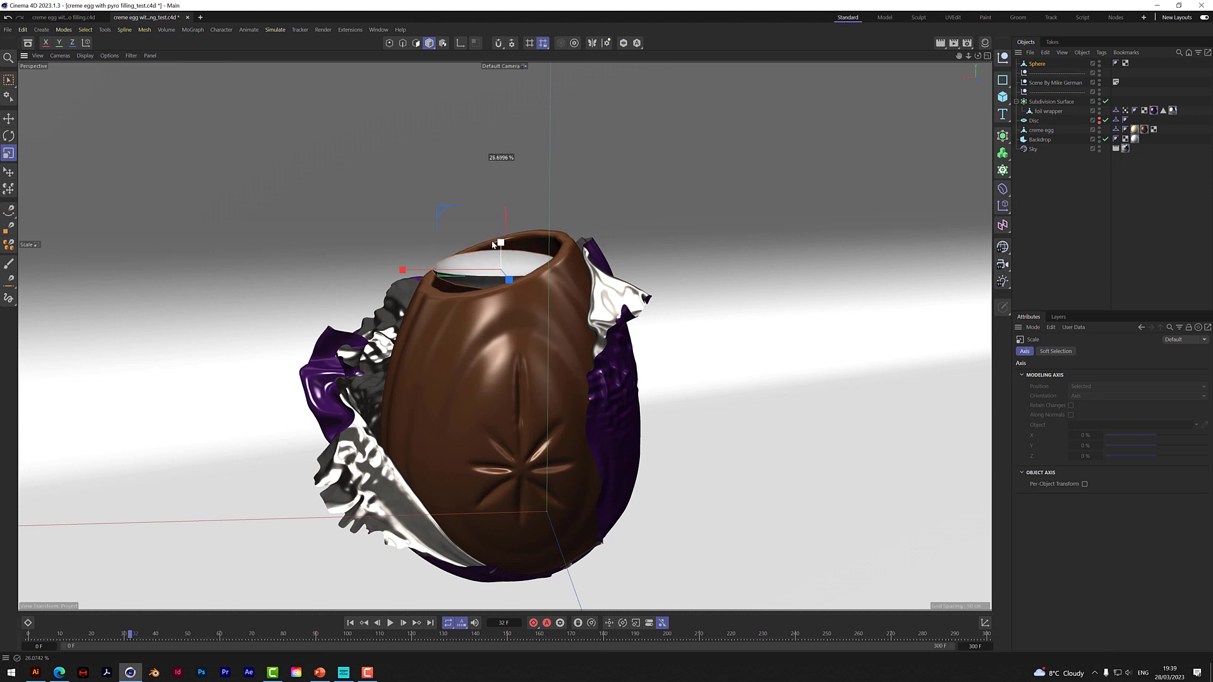
Step: Increase the phong angle of the flattened sphere's Phong tag to smooth its shading
left_click(1124, 64)
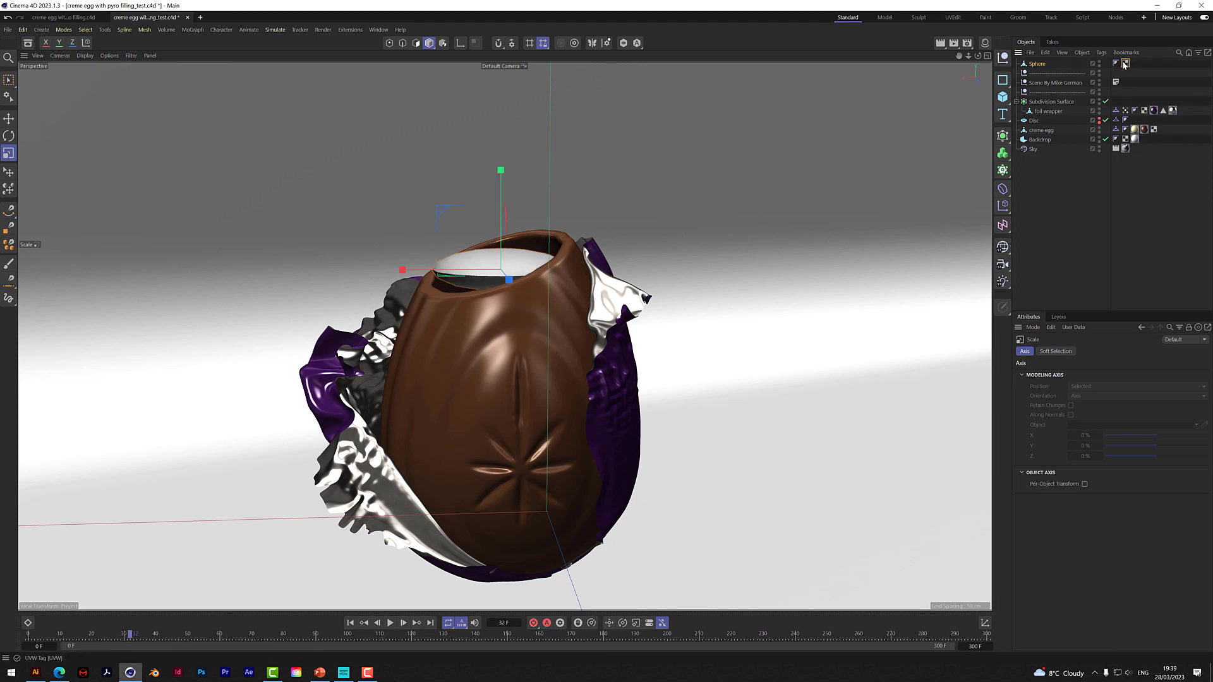
left_click(1115, 64)
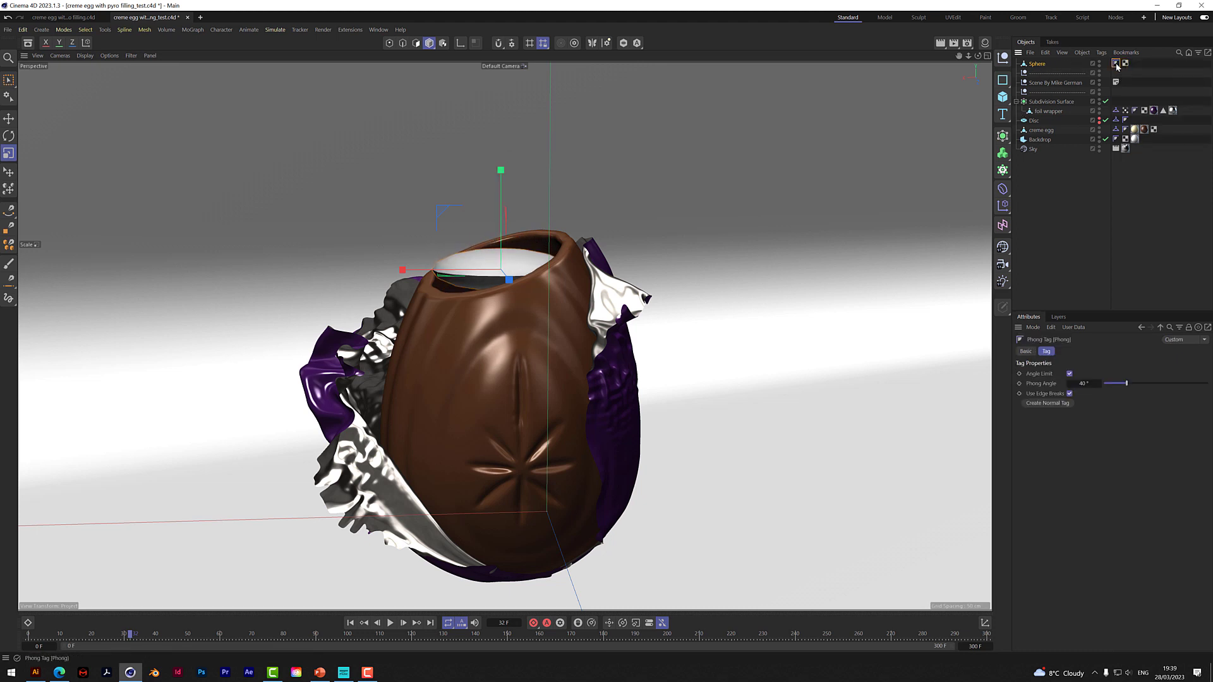
left_click_drag(1091, 385, 1137, 384)
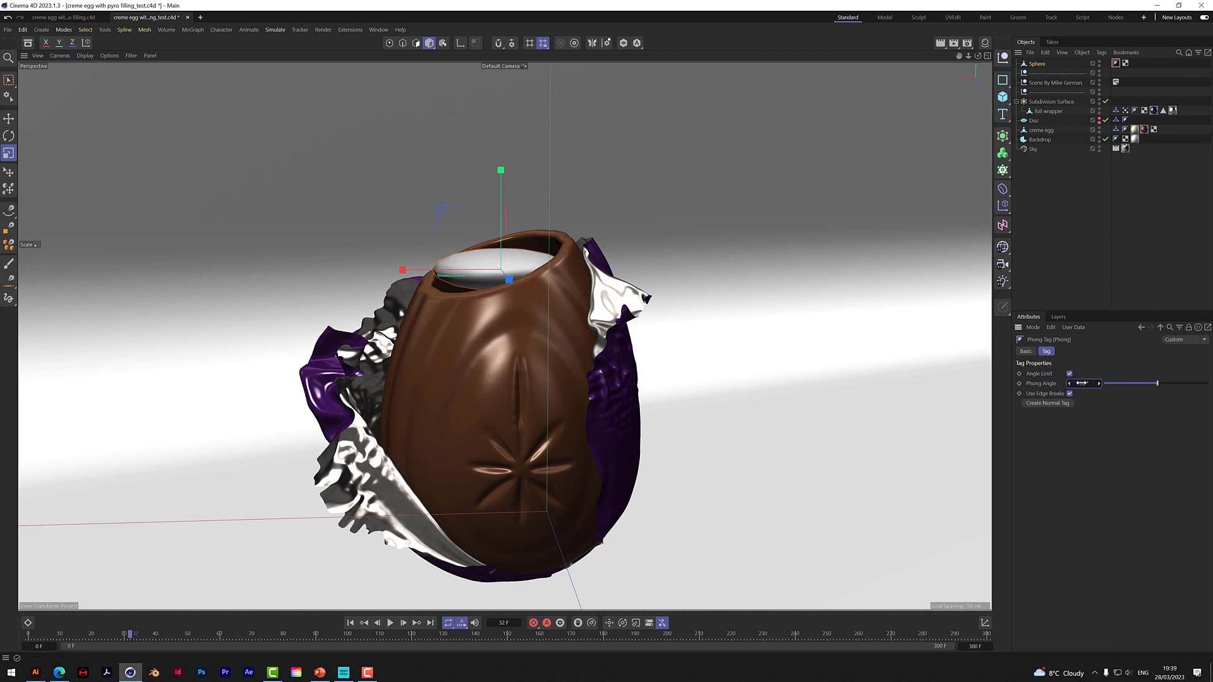
Step: Rotate the flattened sphere to match the slant of the egg's opening and raise it slightly to fill the rim
key("r")
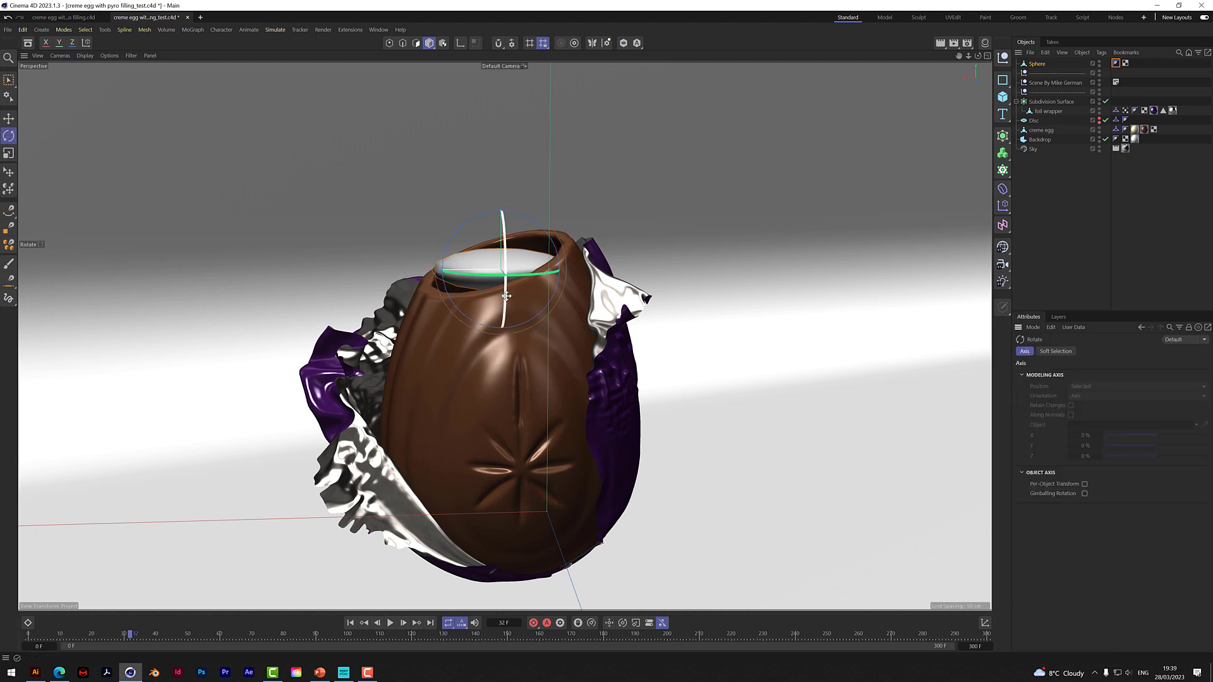
left_click_drag(446, 249, 432, 270)
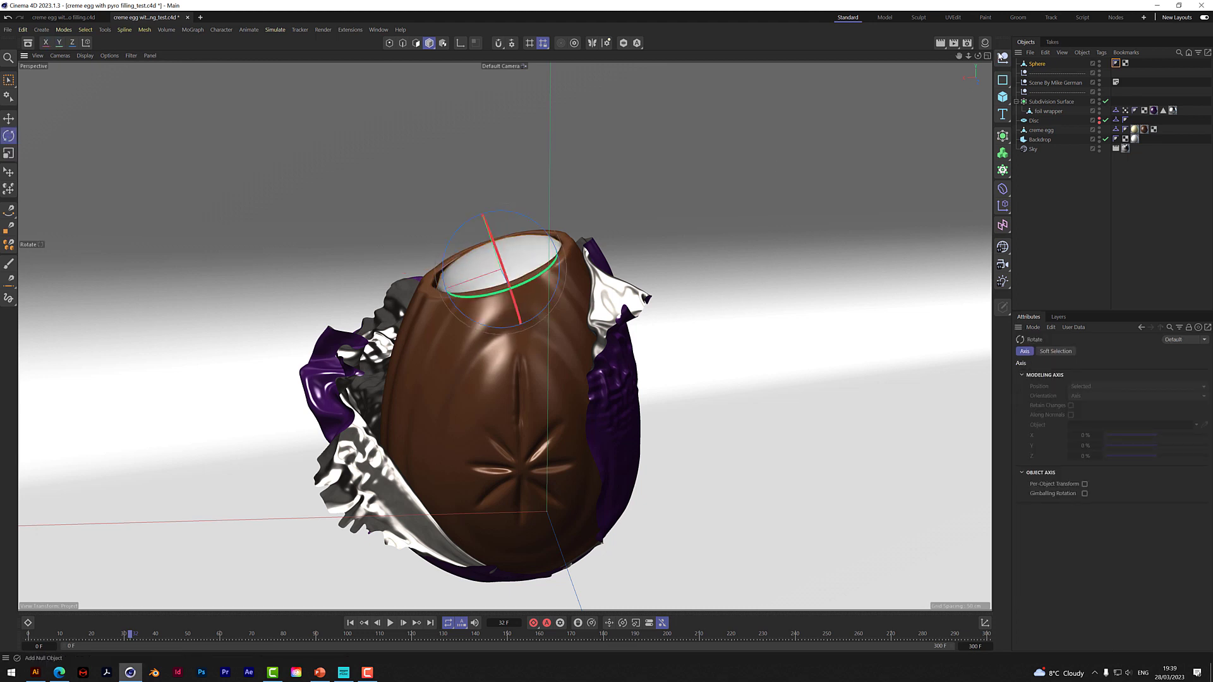
mouse_move(978, 55)
left_mouse_down()
mouse_move(1111, 71)
mouse_move(991, 79)
mouse_move(970, 56)
left_mouse_up()
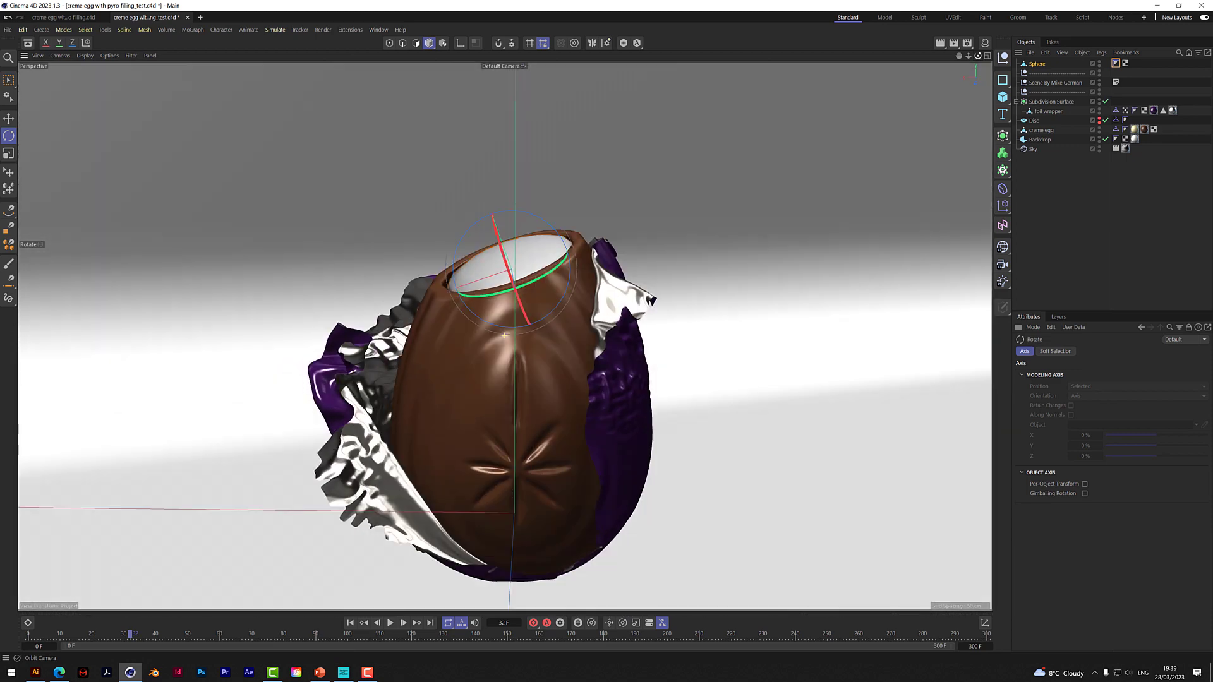
key("0")
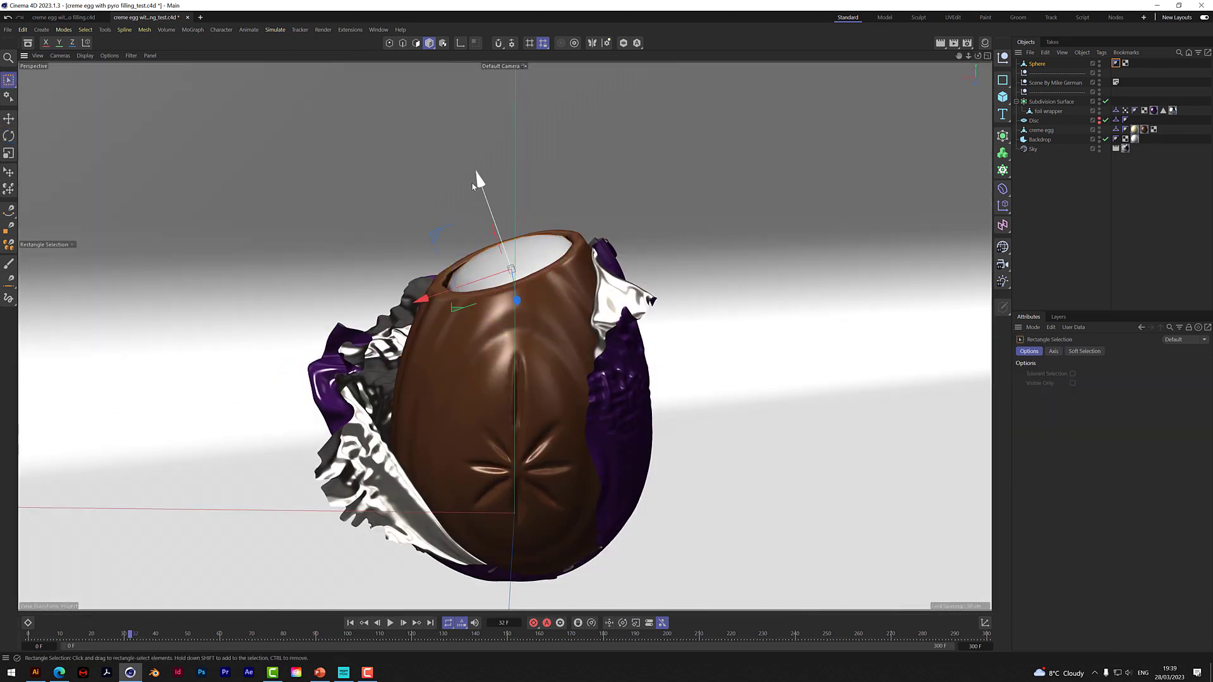
left_click_drag(472, 186, 471, 180)
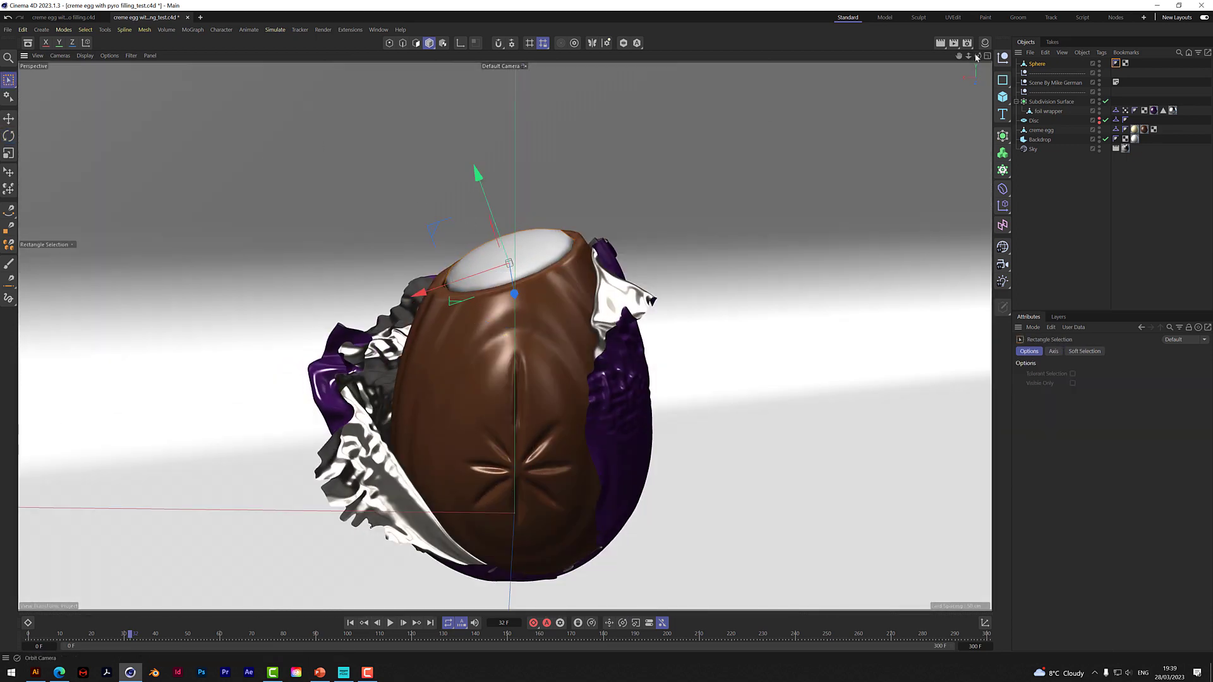
left_click_drag(977, 57, 951, 66)
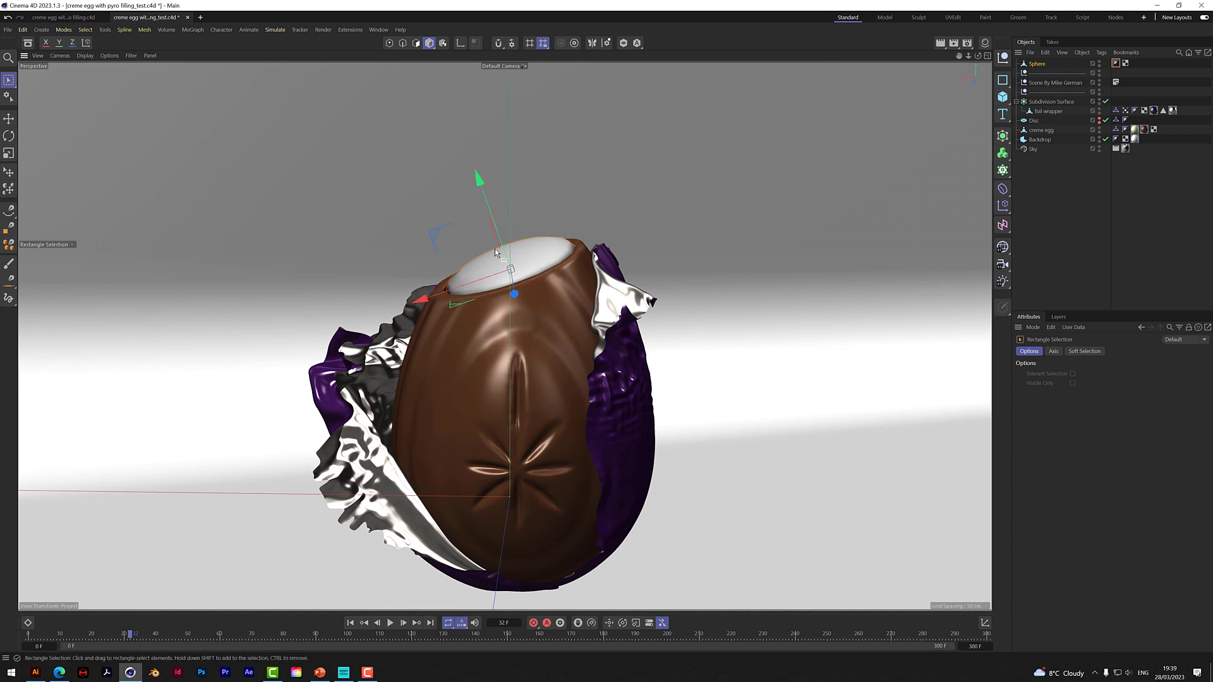
Step: Add a Pyro simulation tag to the flattened sphere and inspect the settings of the Pyro object and the tag
left_click(8, 80)
left_click(27, 100)
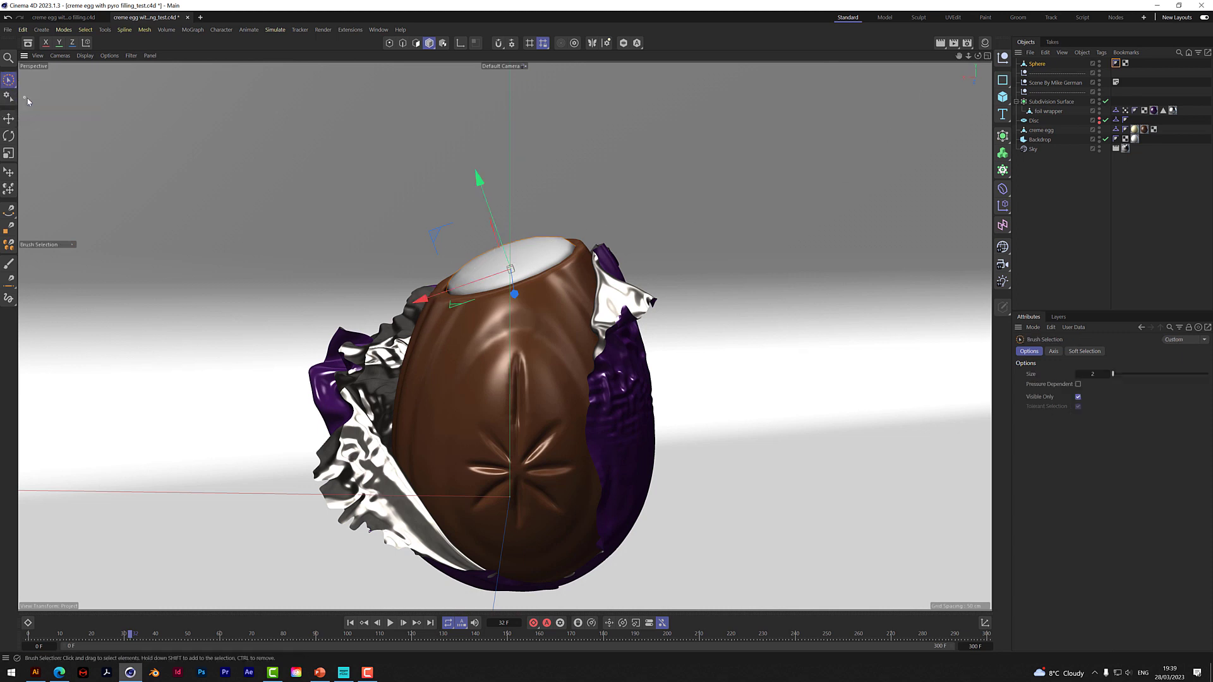
right_click(1039, 65)
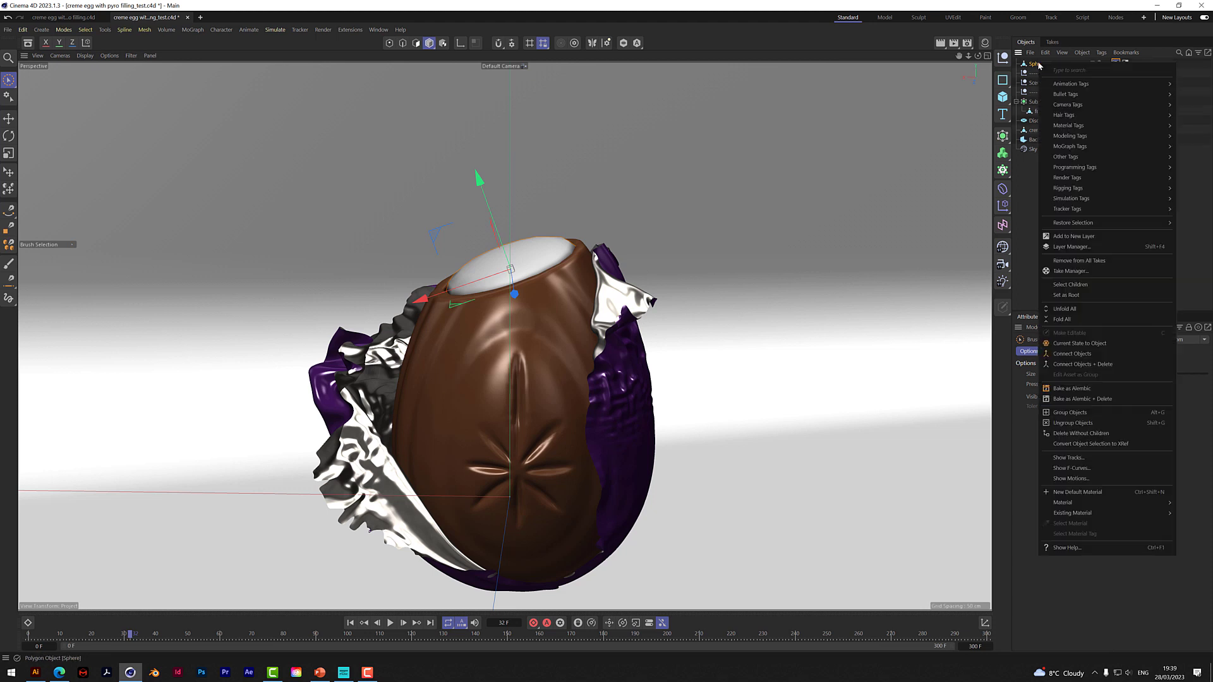
mouse_move(1072, 200)
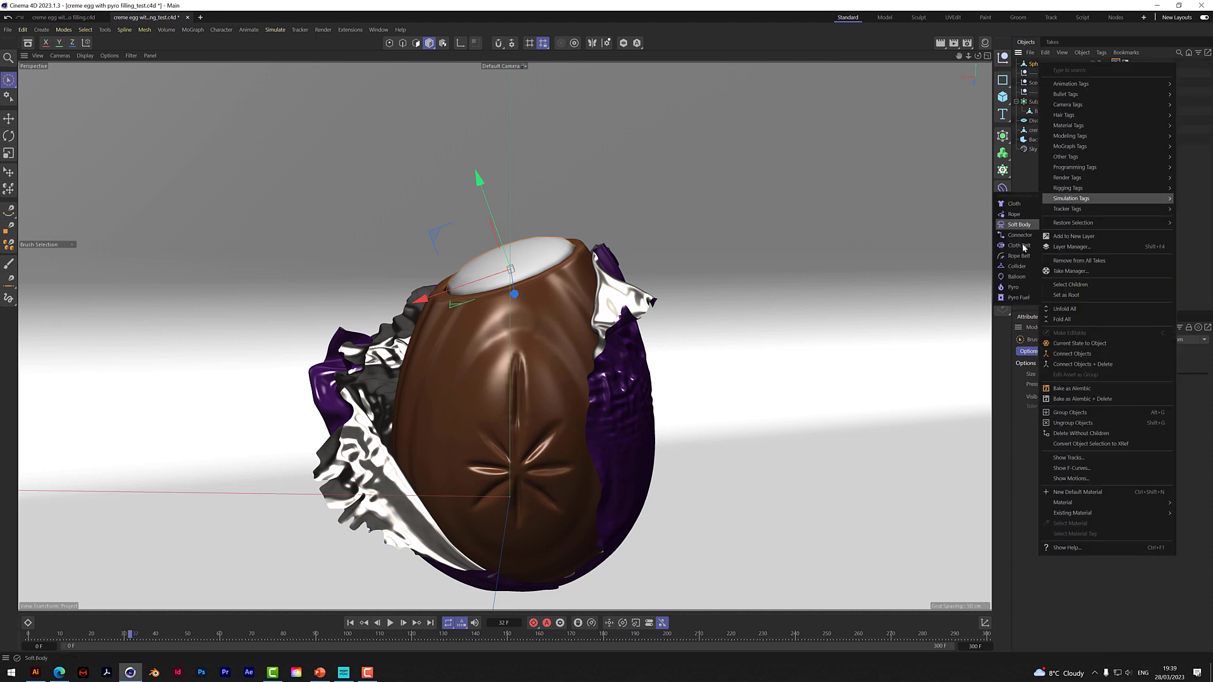
left_click(1034, 285)
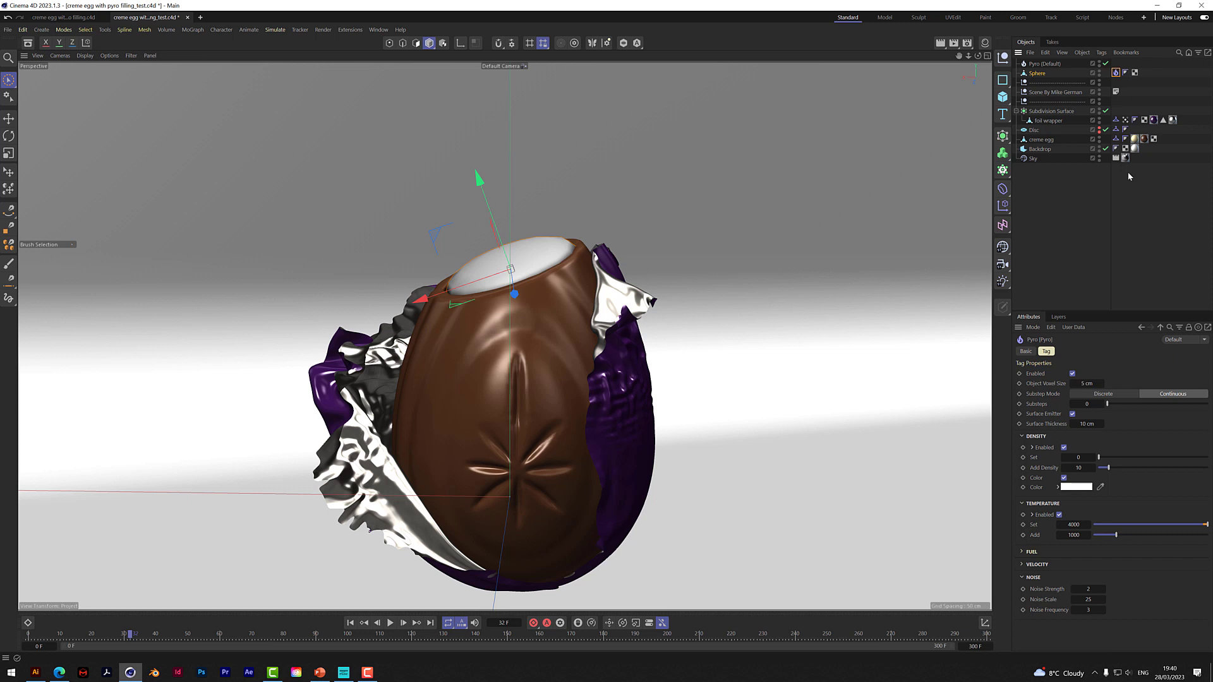
left_click(1052, 64)
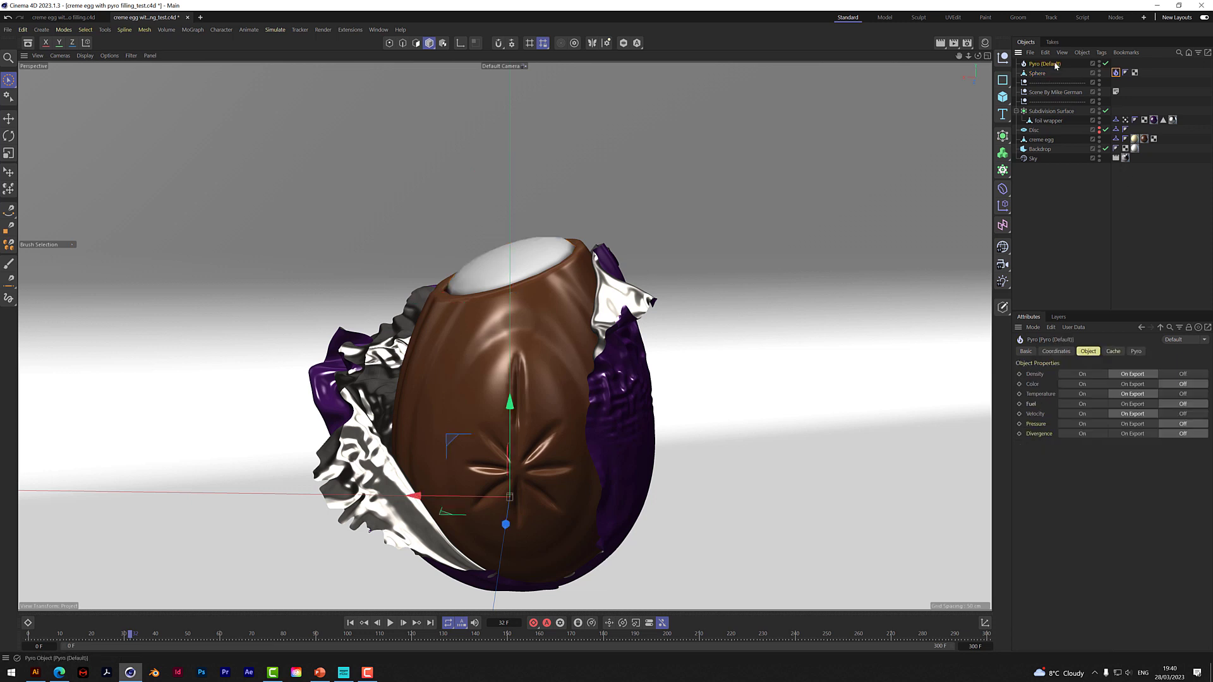
left_click(1040, 74)
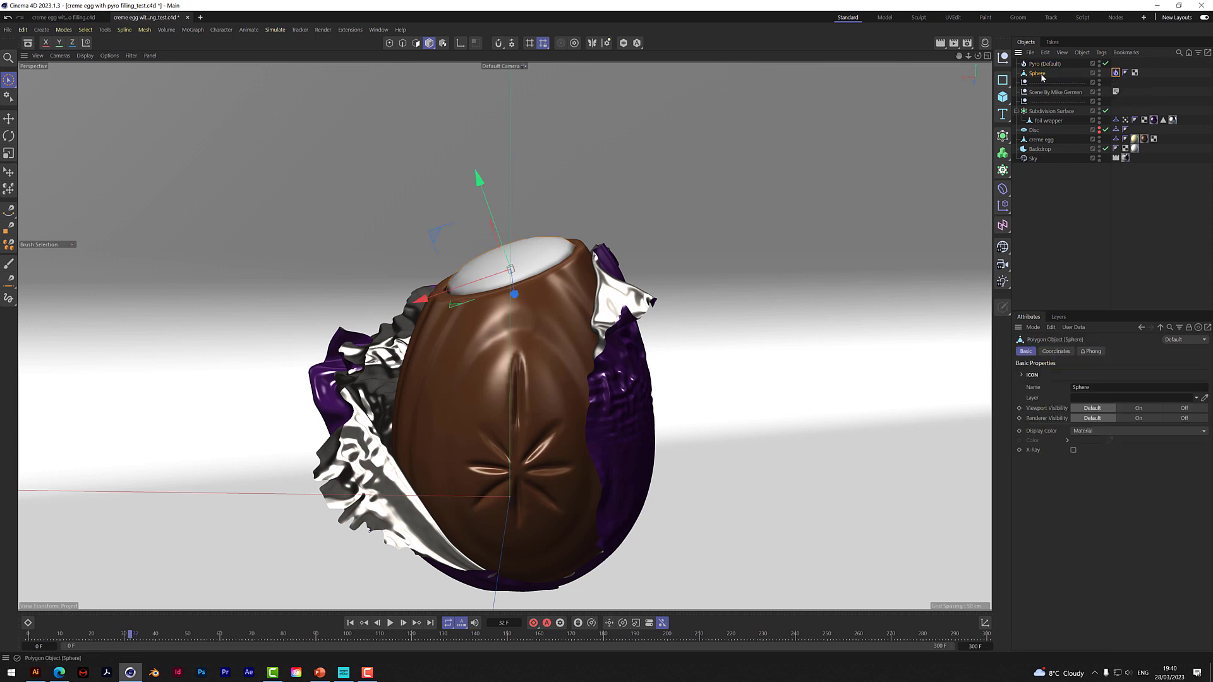
left_click(1116, 72)
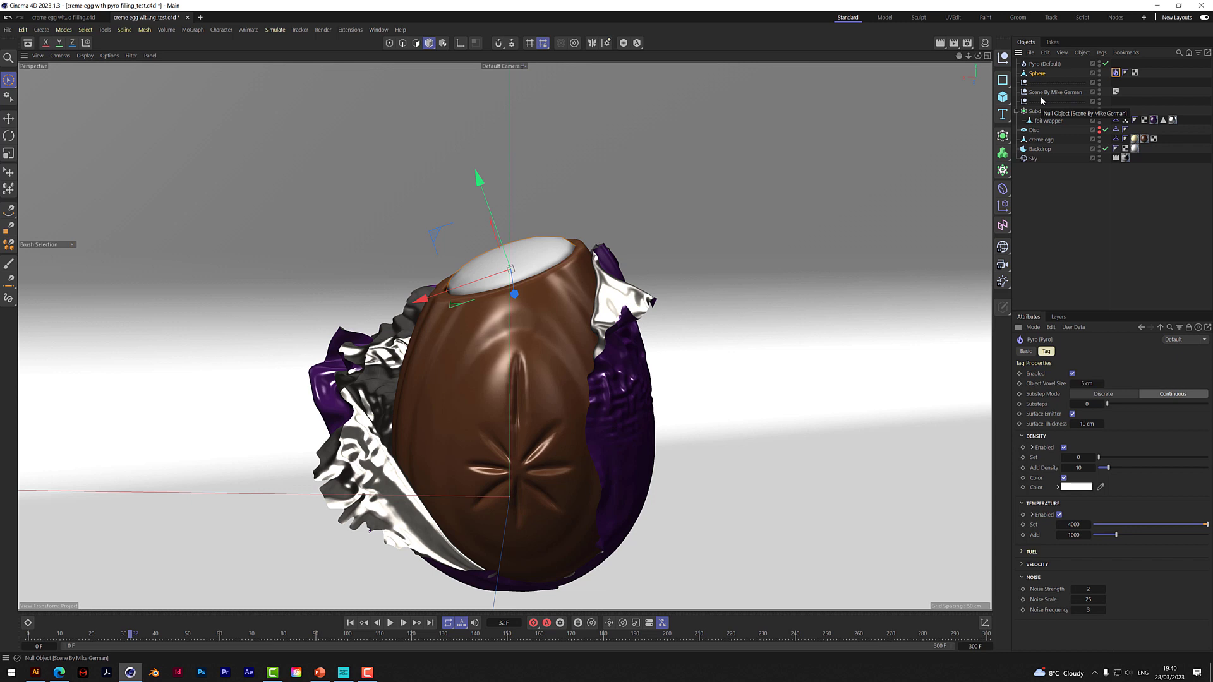
Step: Add a Volume Builder and a Volume Mesher, nesting the Pyro object in the builder and the builder in the mesher
left_click(1004, 154)
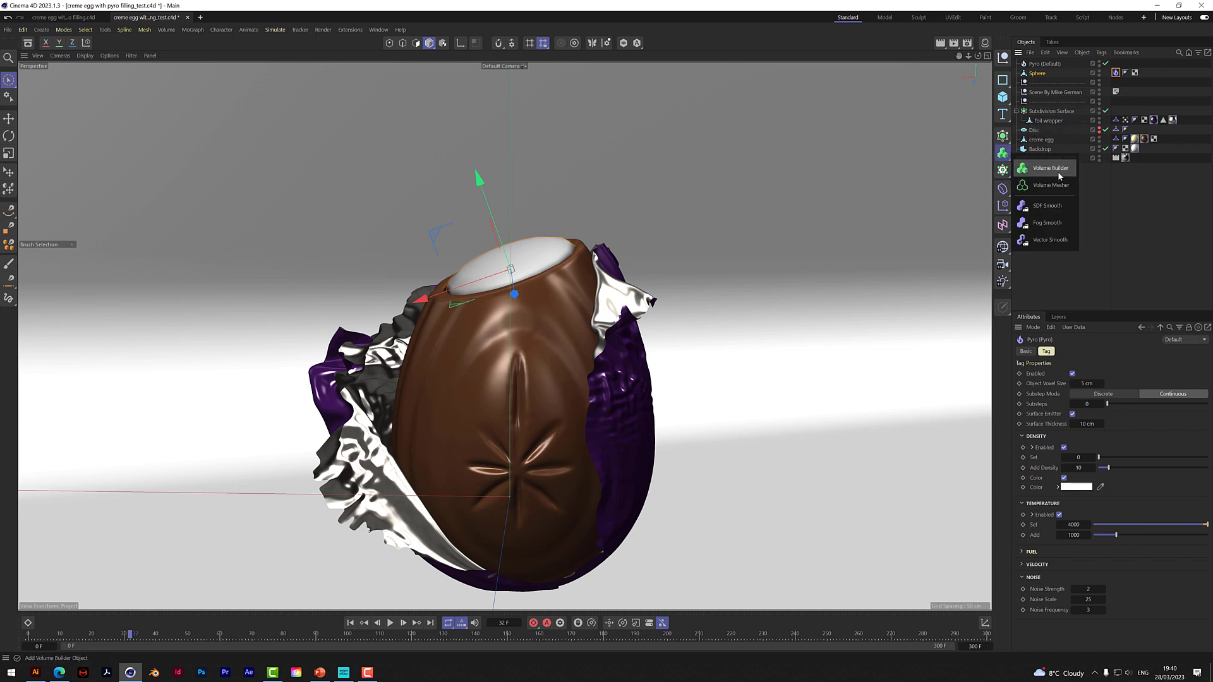
left_click(1051, 168)
left_click(1005, 155)
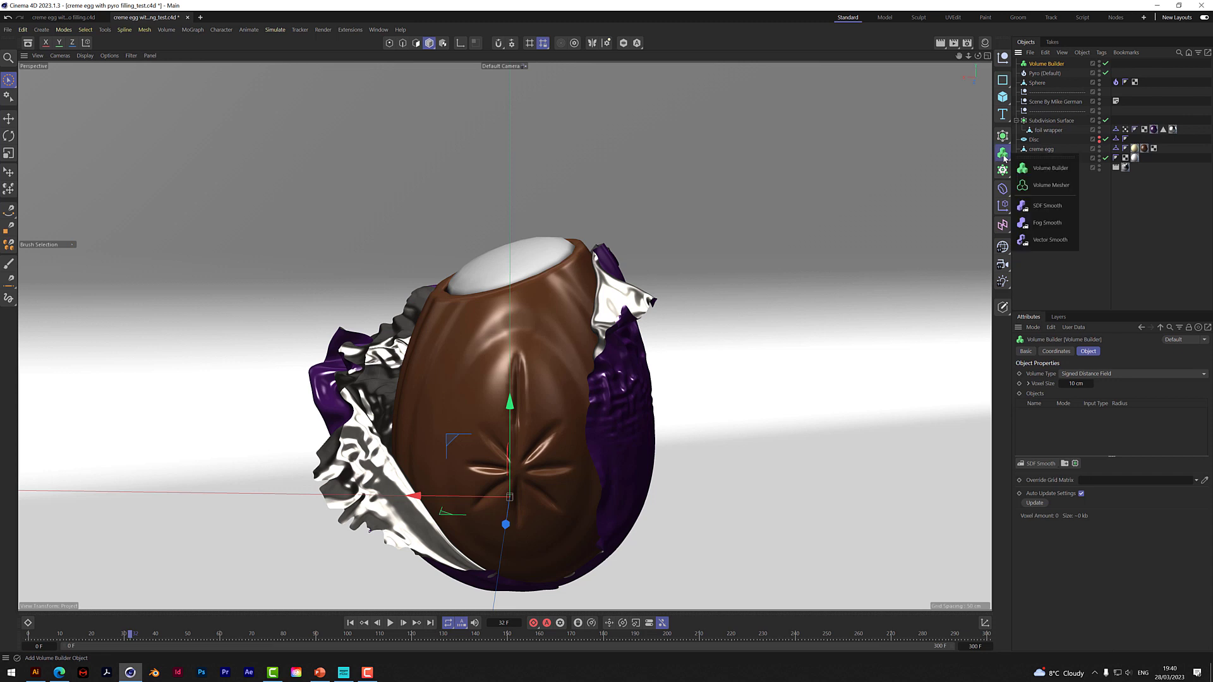
left_click(1050, 185)
mouse_move(1045, 78)
left_mouse_down()
mouse_move(1047, 63)
mouse_move(1054, 74)
left_mouse_up()
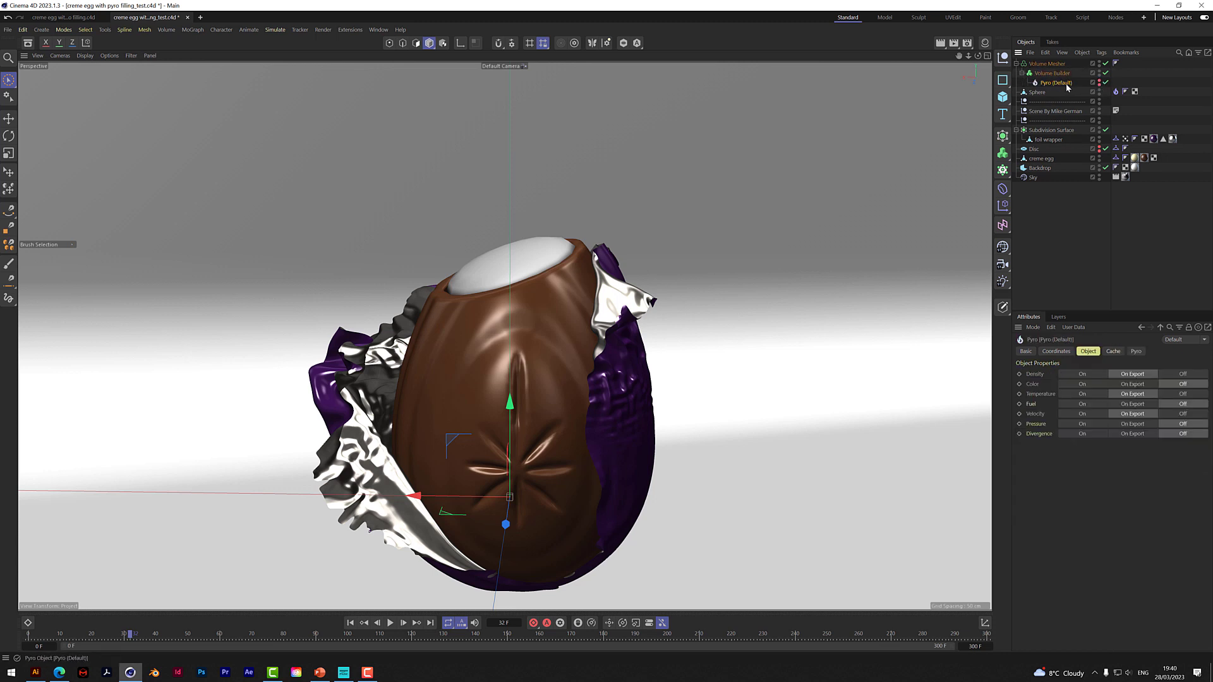
Step: Set the Pyro object's Density to On and its Temperature and Velocity to Off, and open its Pyro simulation settings
left_click(1084, 375)
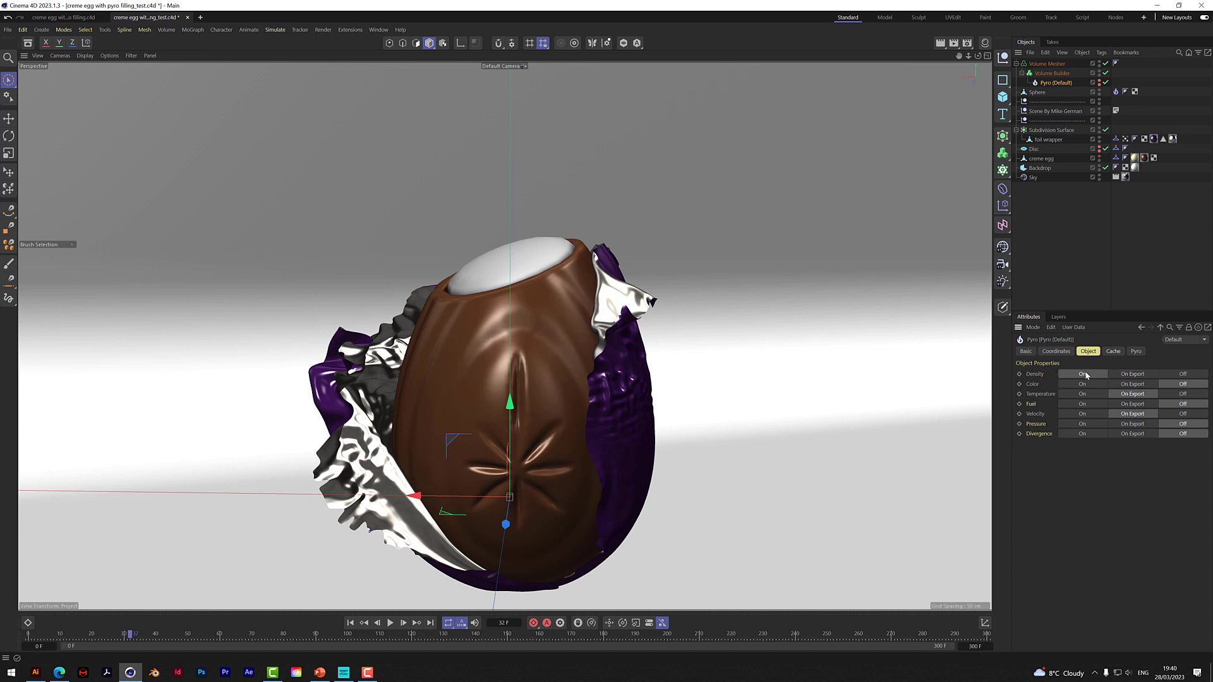
left_click(1190, 394)
left_click(1187, 415)
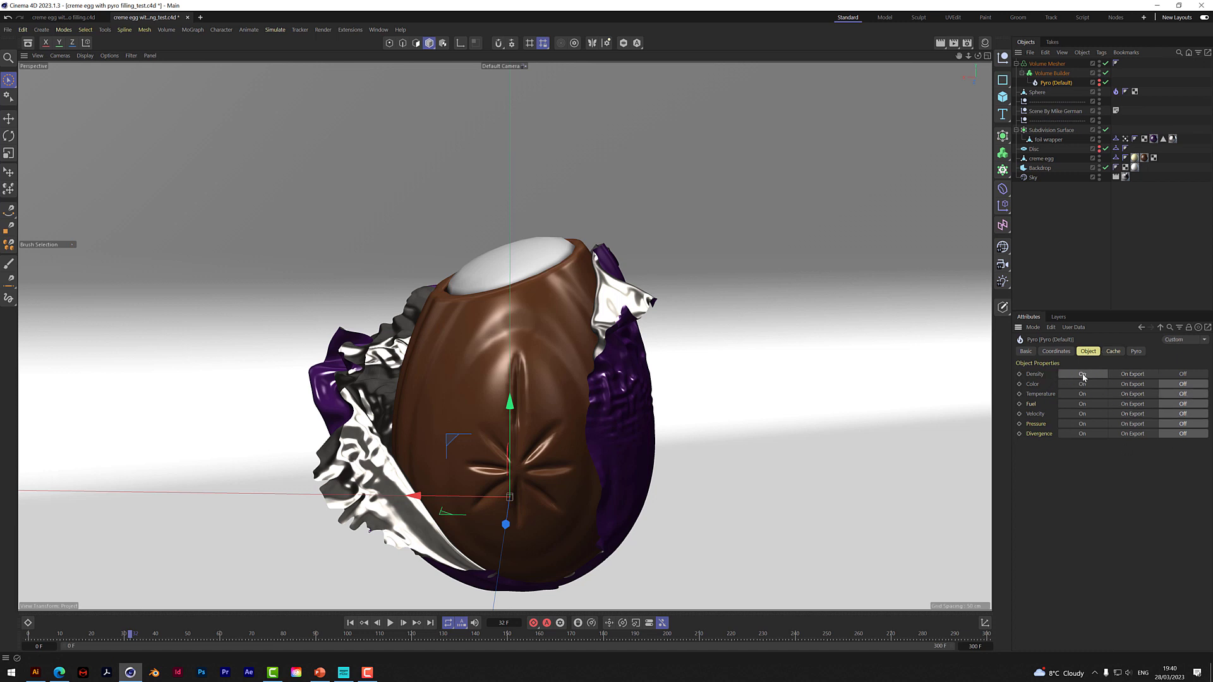
left_click(1136, 352)
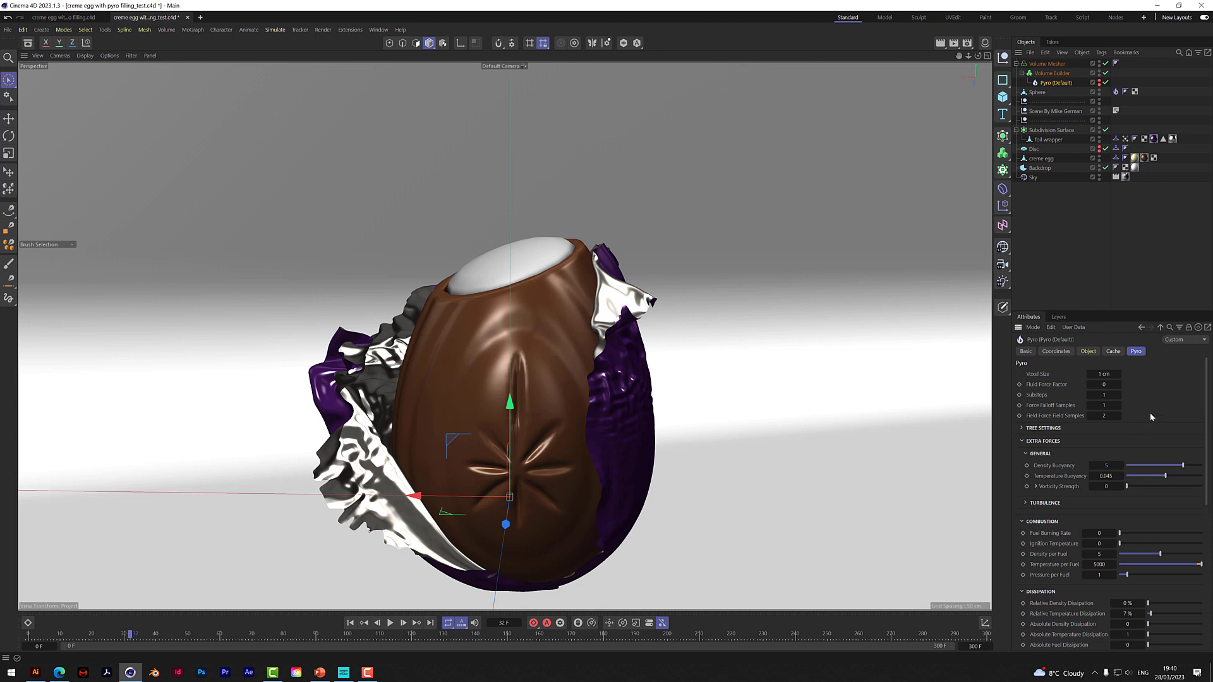
Step: Examine the Pyro object's Voxel Size, Density Buoyancy, turbulence, combustion and dissipation settings
left_click(1105, 374)
left_click(1105, 465)
left_click(1120, 453)
left_click(1025, 503)
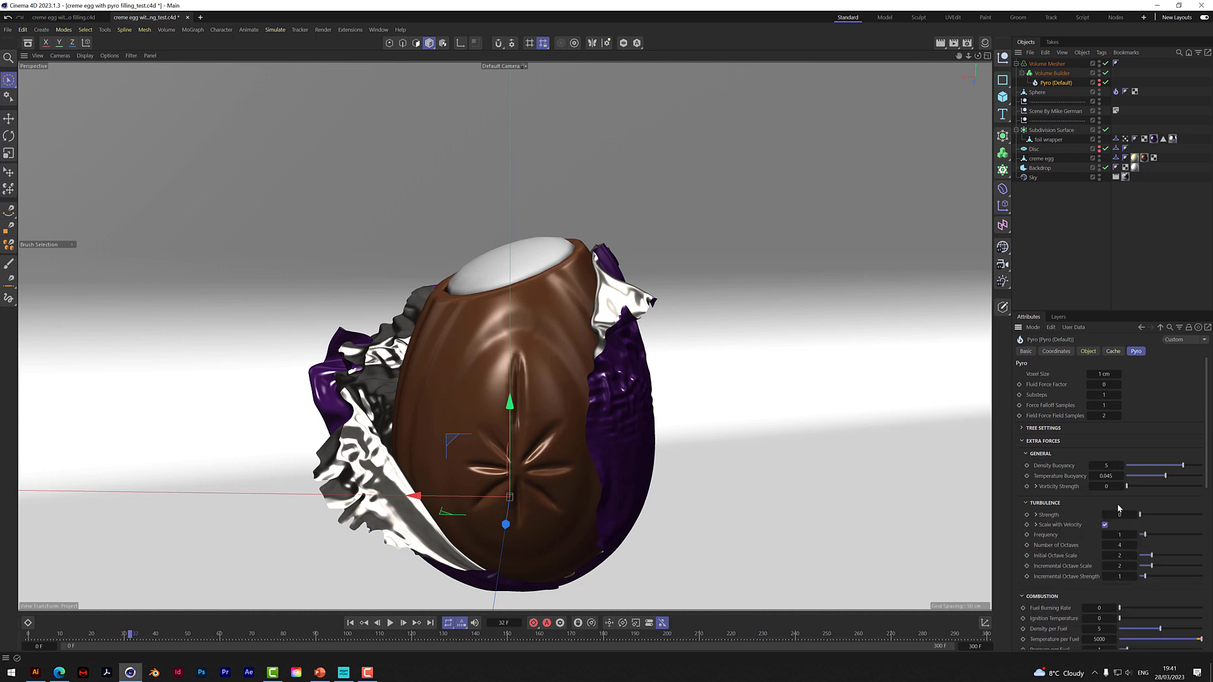
left_click(1025, 502)
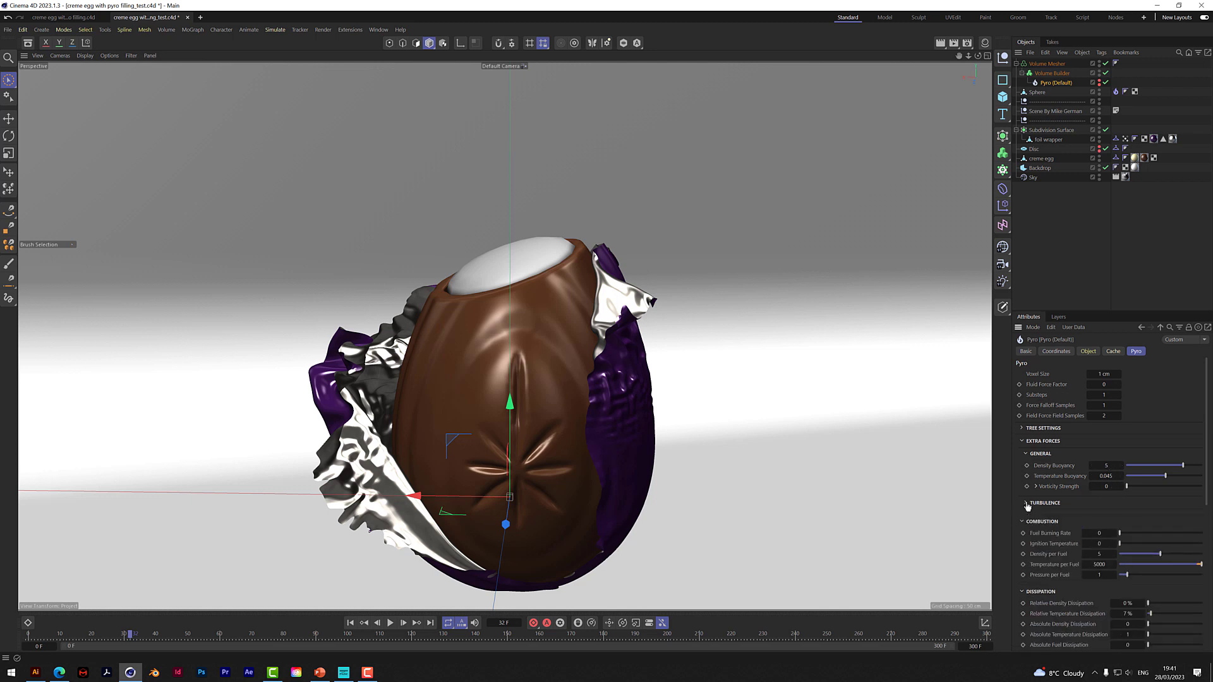
left_click(1022, 522)
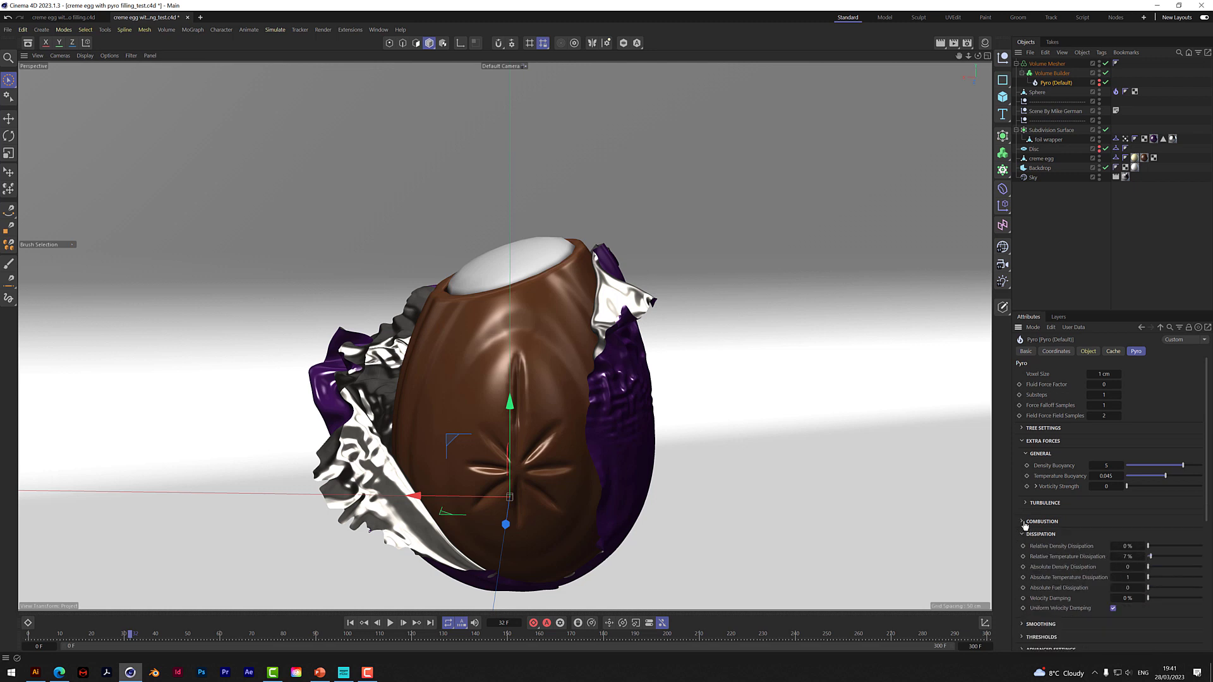
left_click(1127, 546)
left_click(1022, 534)
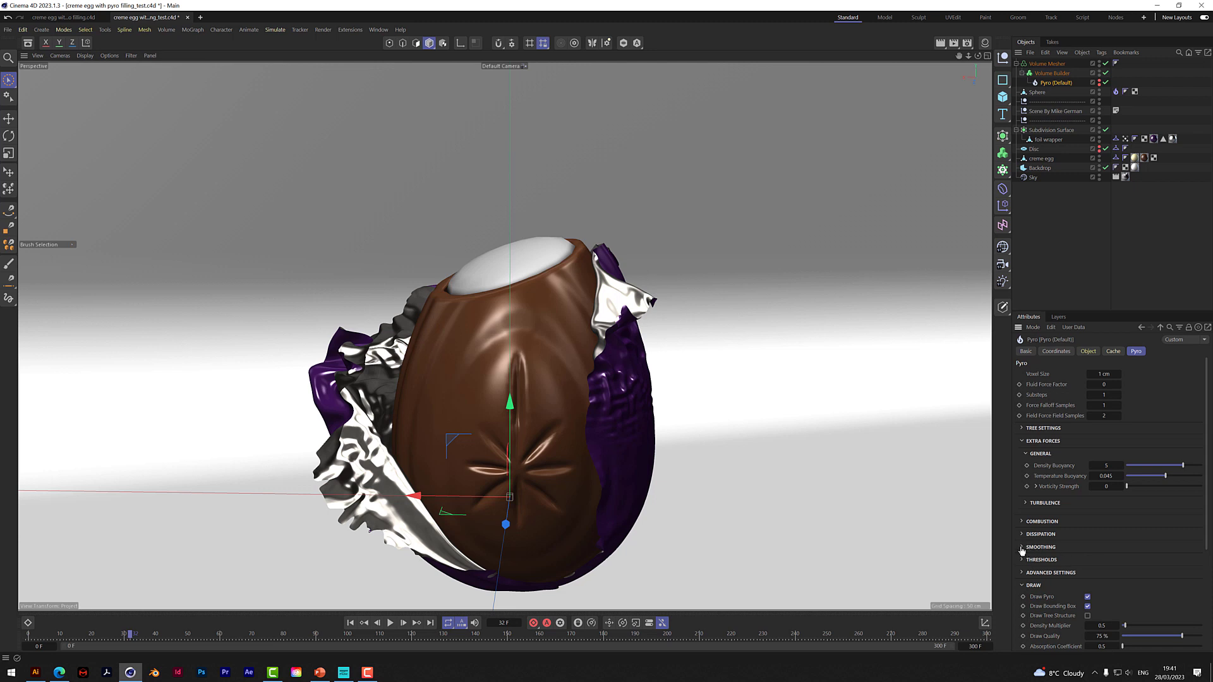
left_click_drag(1206, 519, 1210, 475)
Step: Set the Volume Builder's Voxel Size to 1 cm and add an SDF Smooth layer above the Pyro object
left_click(1060, 74)
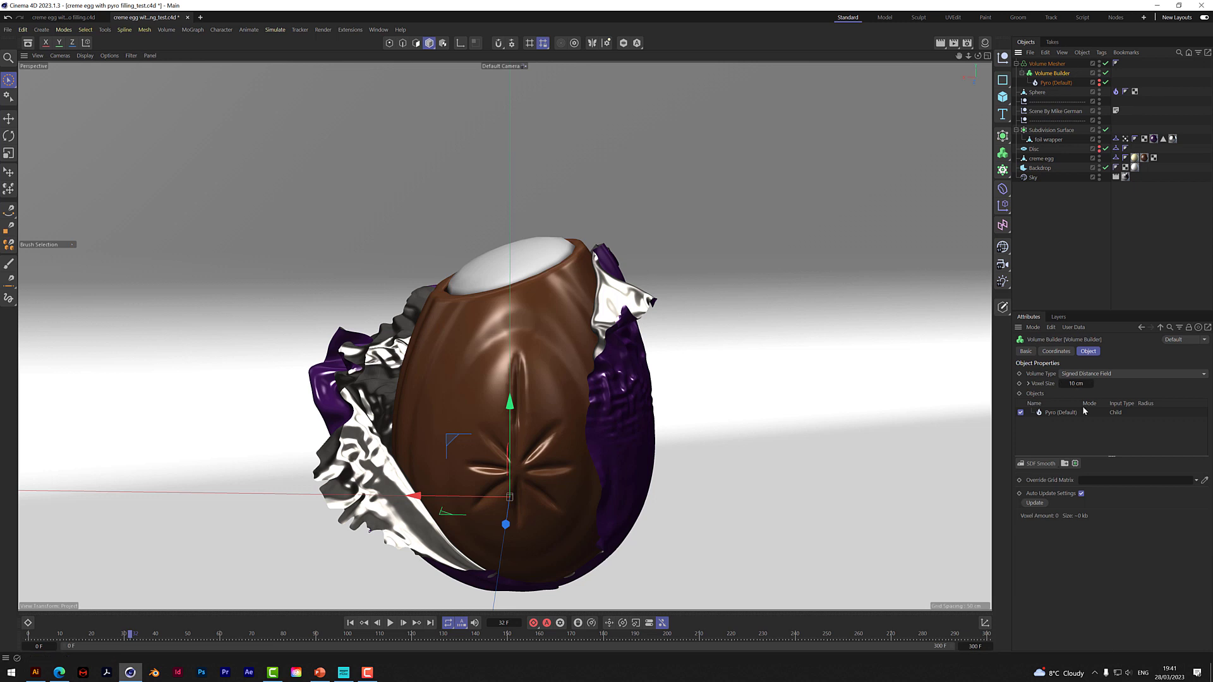
left_click(1075, 384)
type("1")
key("Return")
left_click(1042, 464)
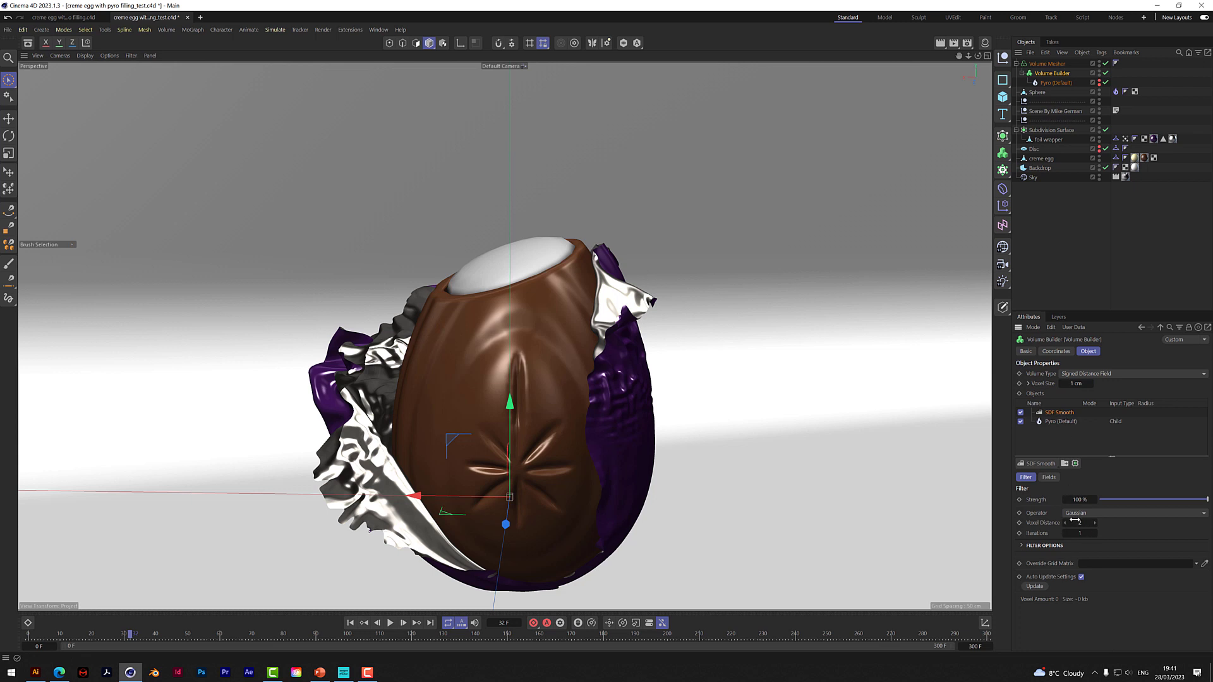
Step: Play the simulation from the first frame for a few frames to check the smoothed filling mesh
left_click(351, 623)
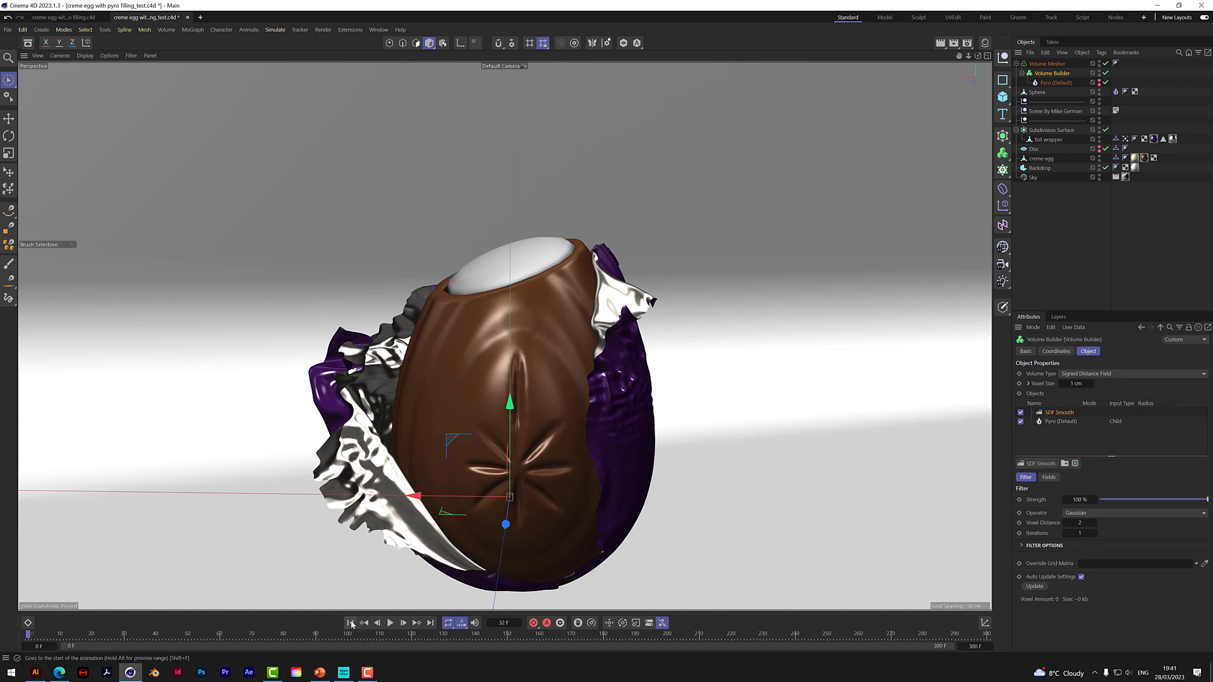
left_click(390, 623)
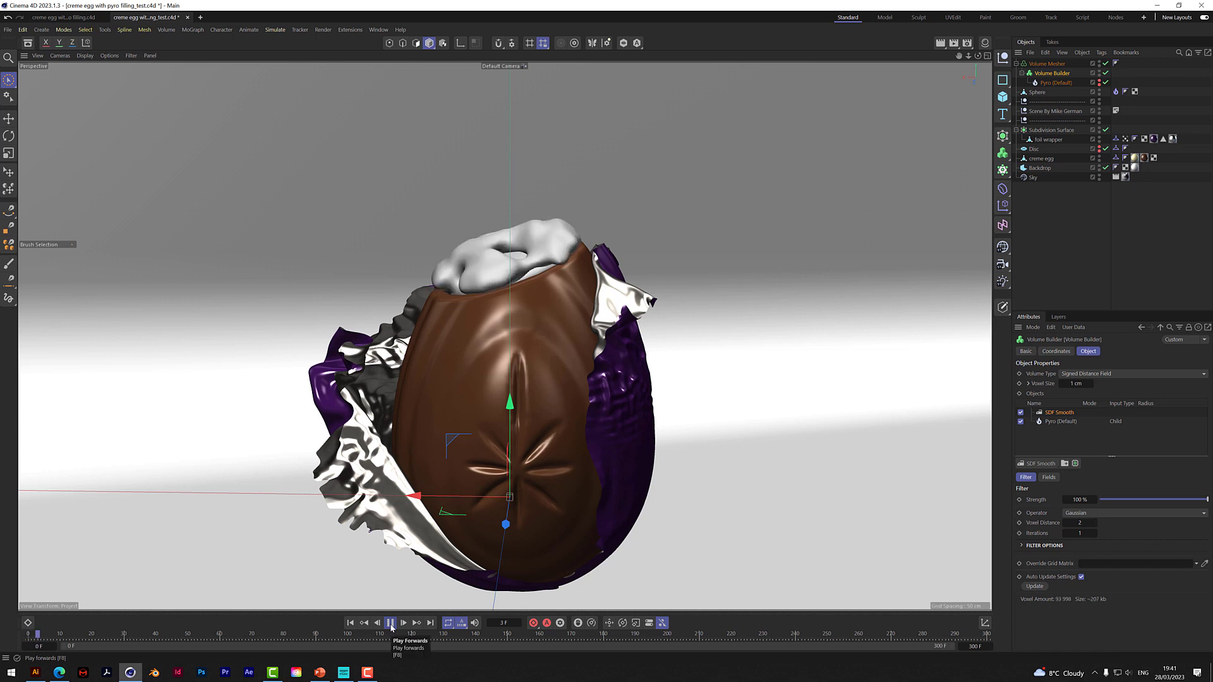
left_click(391, 623)
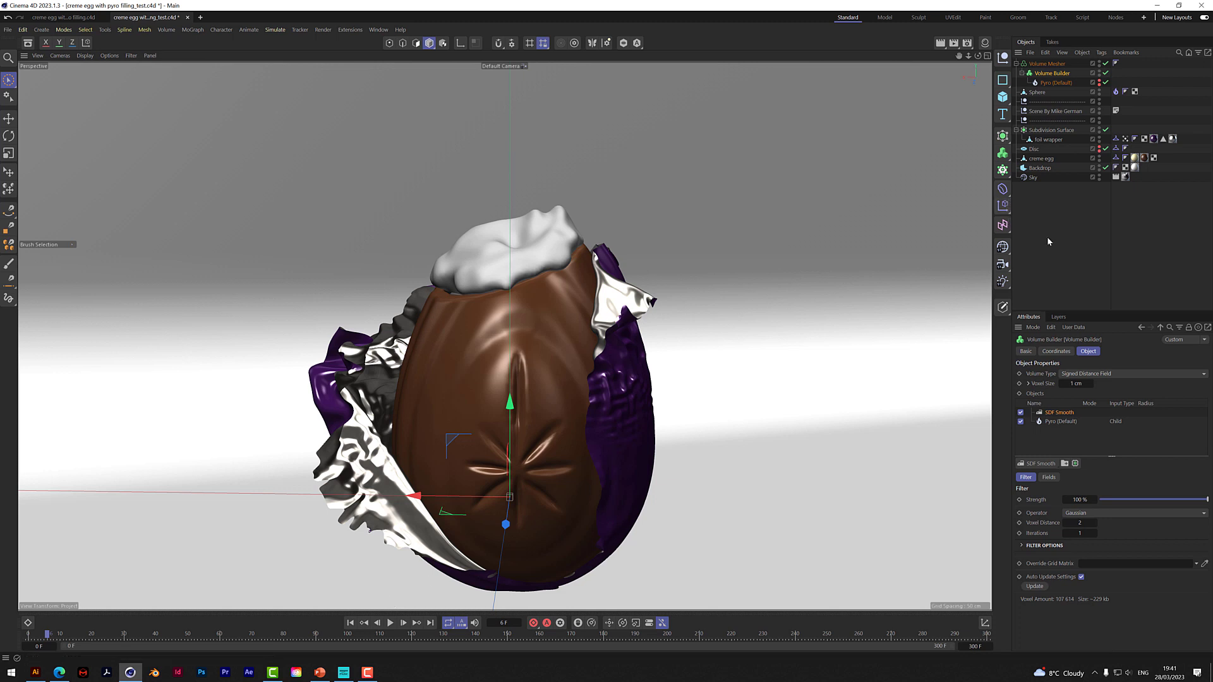
Step: Examine the gravity value in the project's simulation scene settings
key("ctrl+d")
left_click(1036, 362)
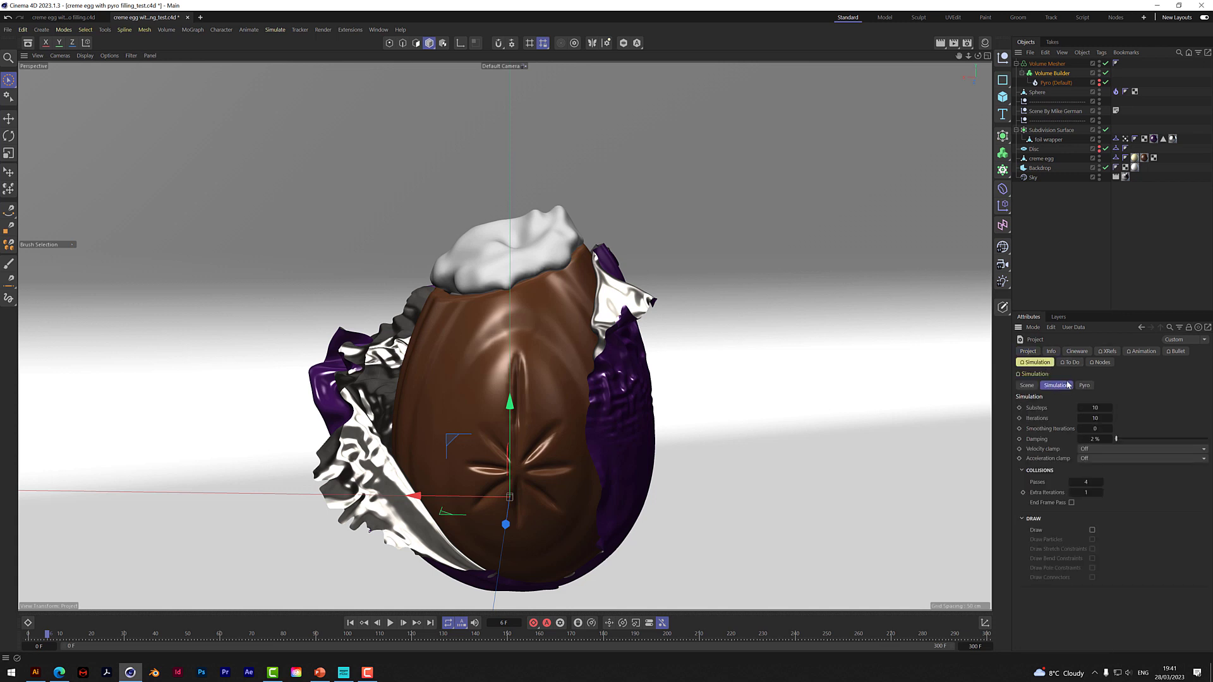
left_click(1028, 386)
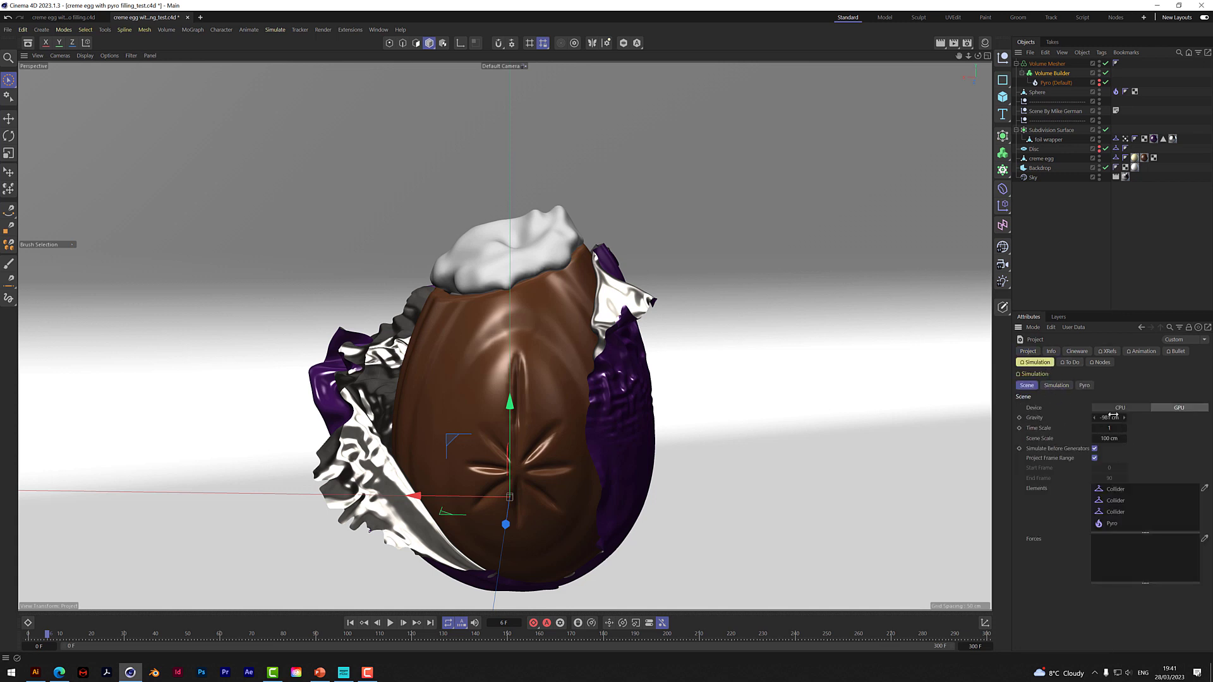
Step: Hide the flattened sphere in viewport and render, and set its Pyro tag's Object Voxel Size to 1 cm
left_click(1090, 284)
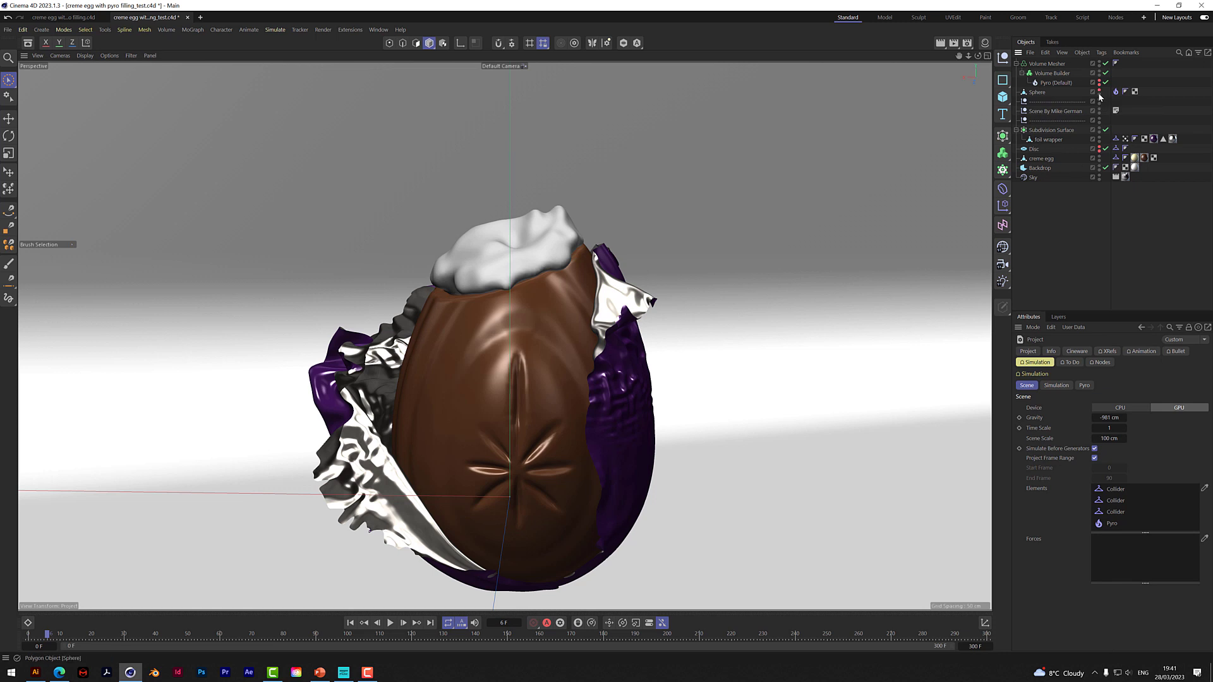
left_click(358, 624)
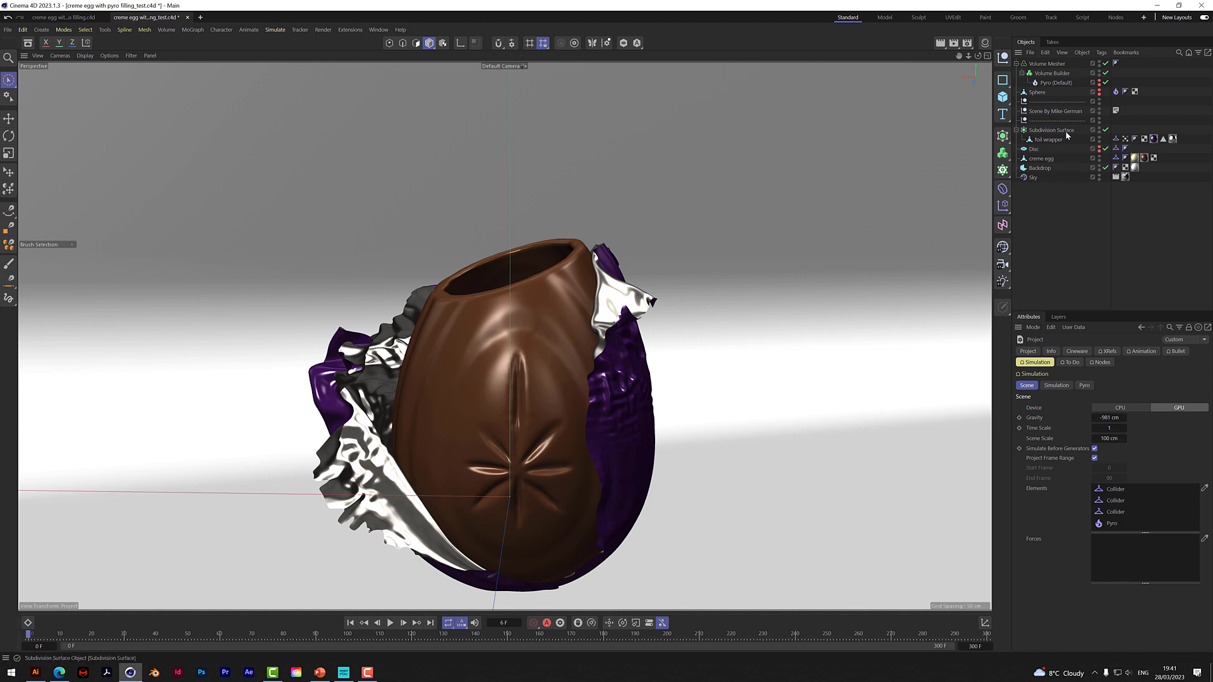
left_click(1116, 91)
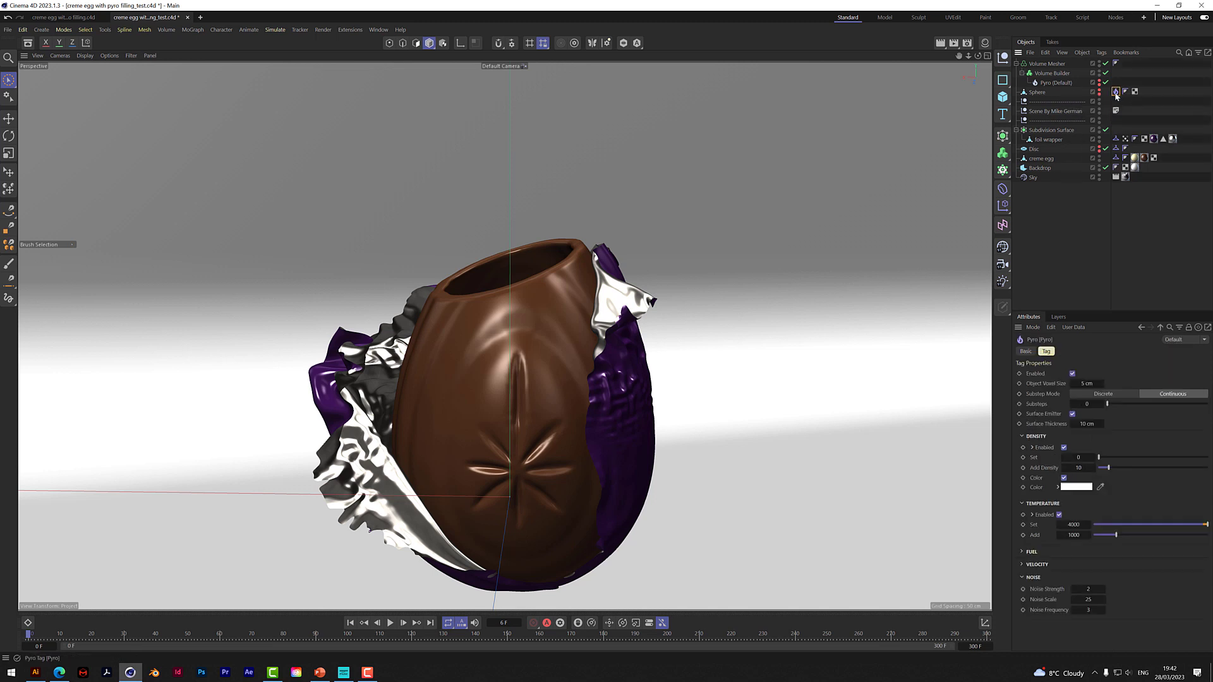
left_click(1089, 383)
type("1")
key("Return")
Step: Check the Pyro object's Voxel Size against the tag's, play a few frames and inspect the filling from above
left_click(1056, 83)
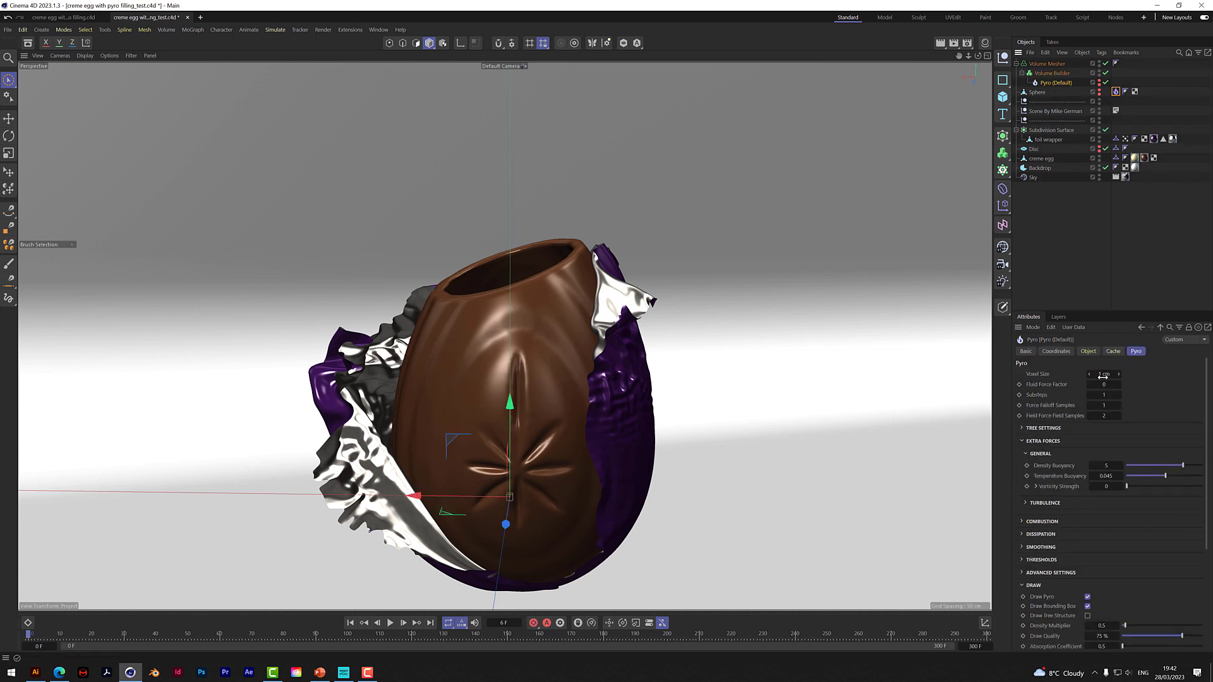
left_click(1116, 92)
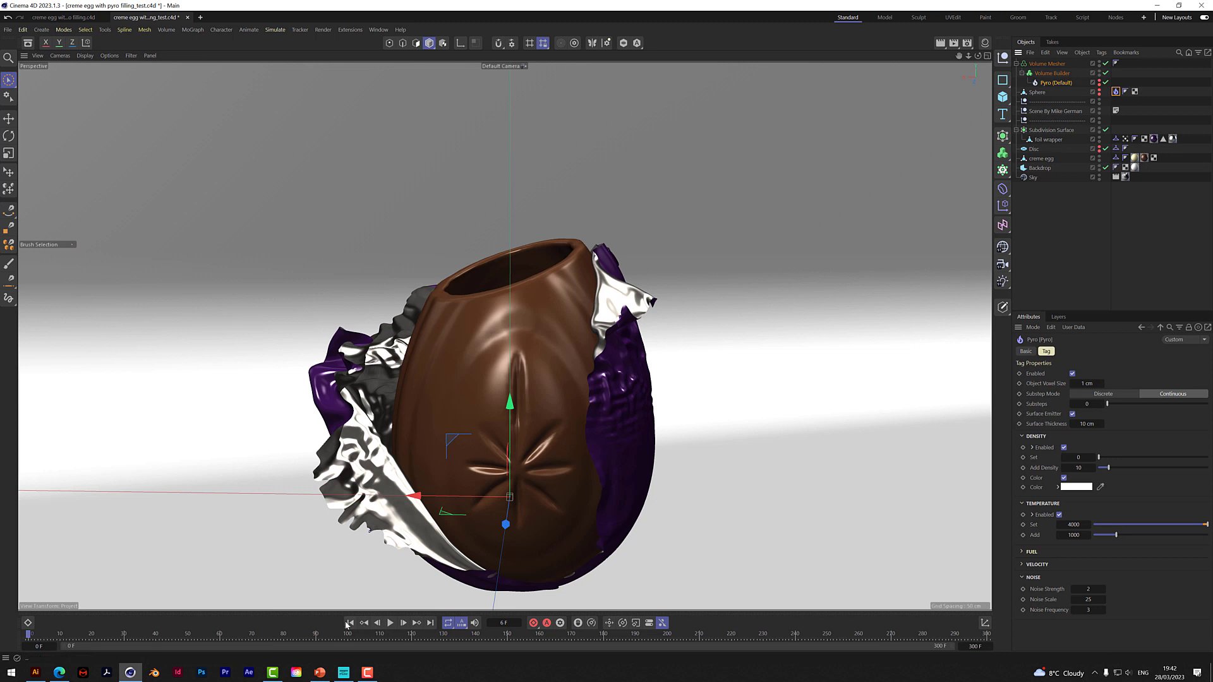
left_click(390, 624)
left_click(391, 625)
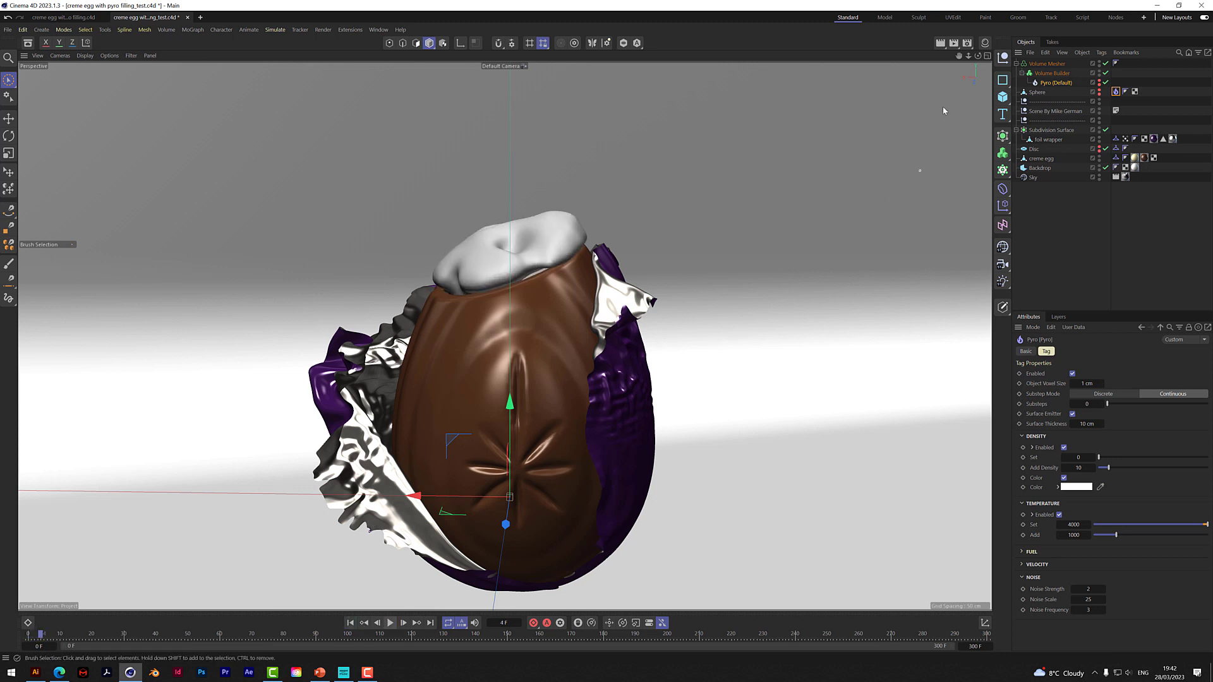
mouse_move(978, 57)
left_mouse_down()
mouse_move(1023, 95)
mouse_move(985, 79)
left_mouse_up()
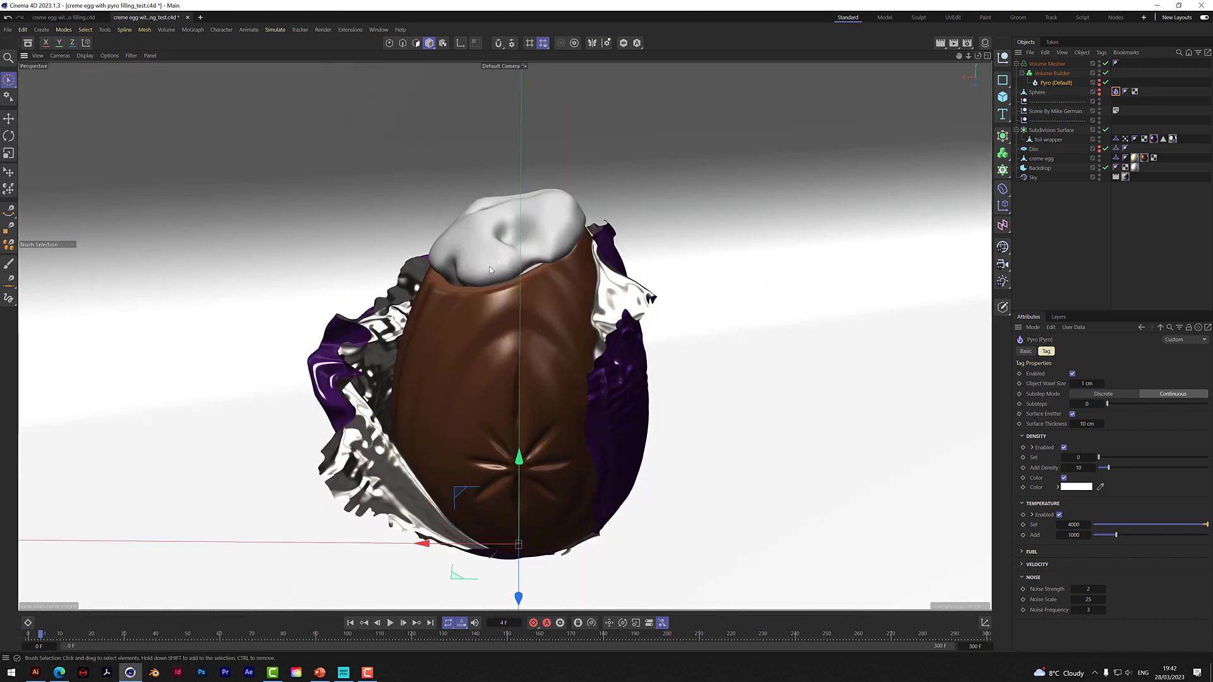
Step: Set the Volume Mesher's Voxel Range Threshold to 45%
left_click(1054, 74)
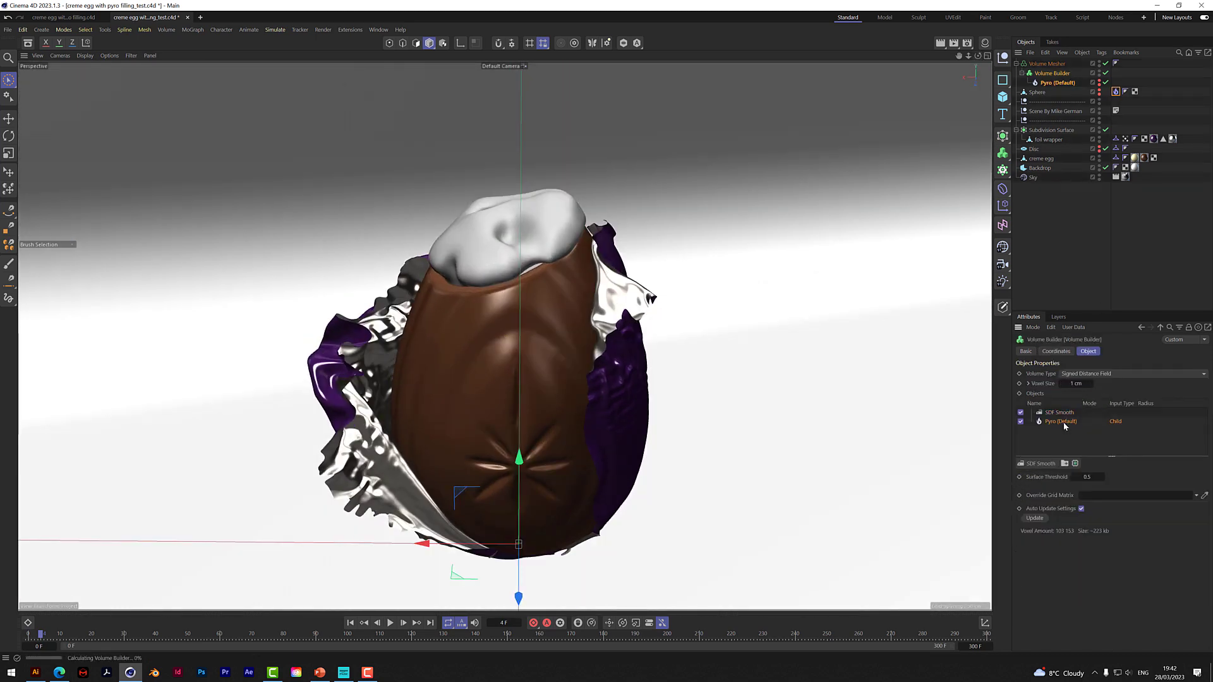
left_click(1052, 64)
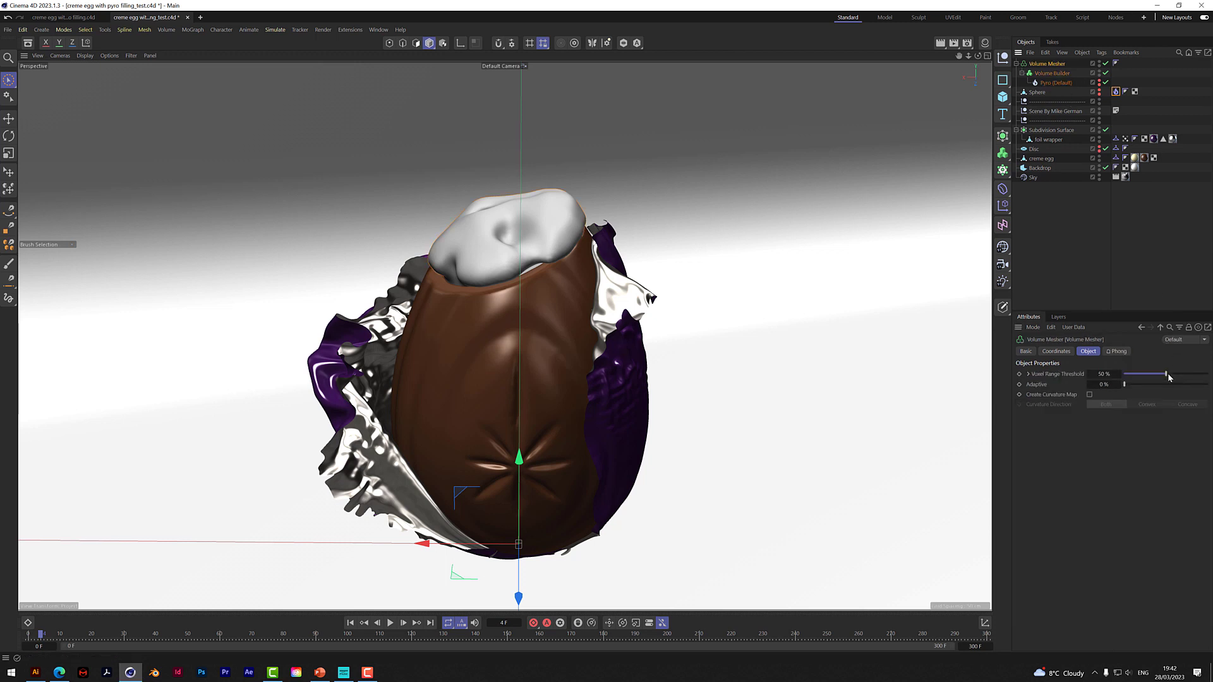
mouse_move(1167, 374)
left_mouse_down()
mouse_move(1120, 395)
mouse_move(1163, 393)
left_mouse_up()
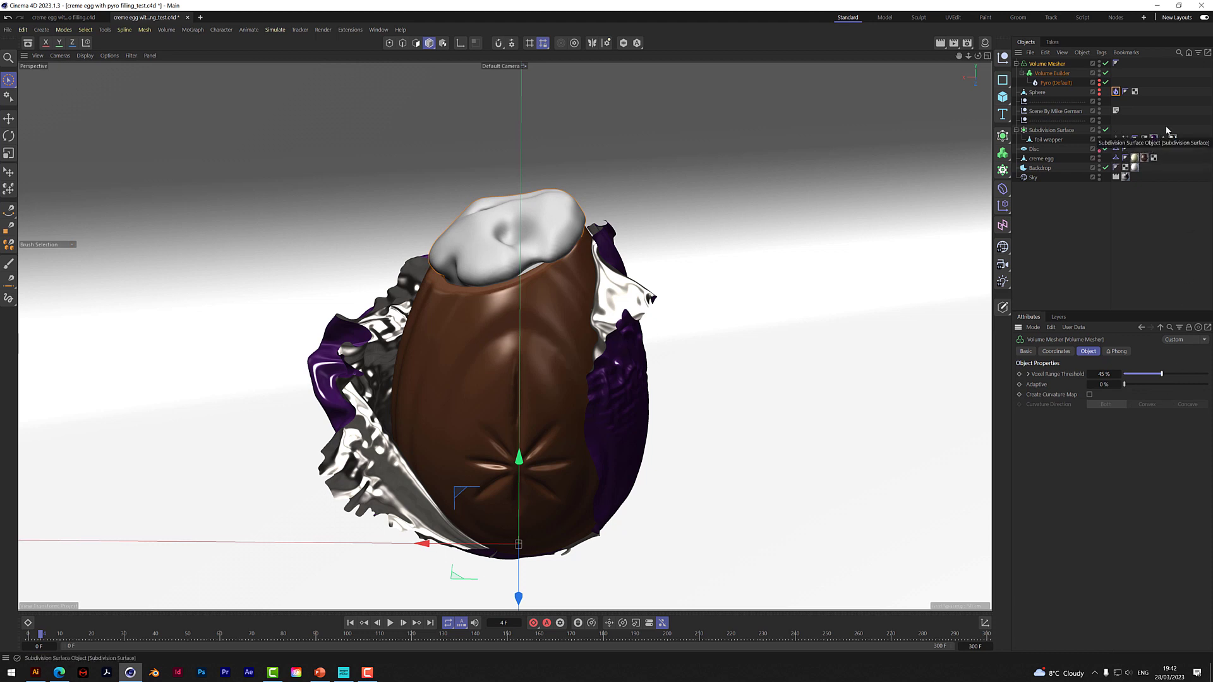
Step: Review the Volume Builder's settings and the Pyro object's simulation groups and output channel options
left_click(1052, 73)
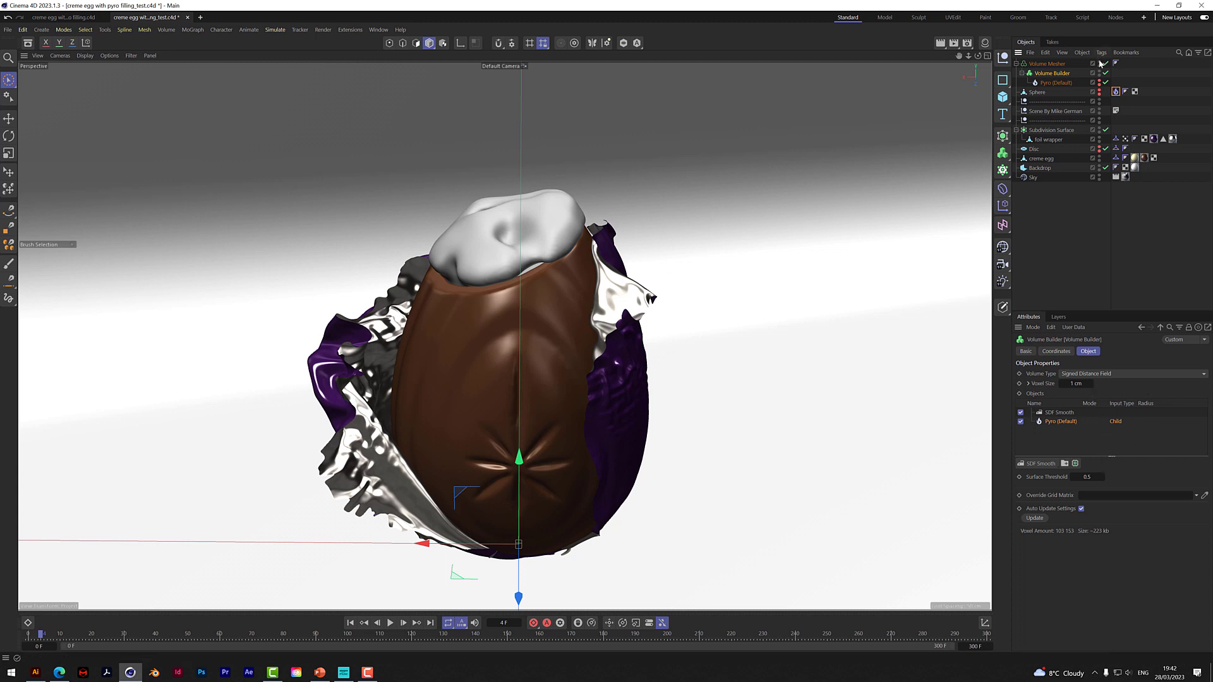
left_click(1060, 83)
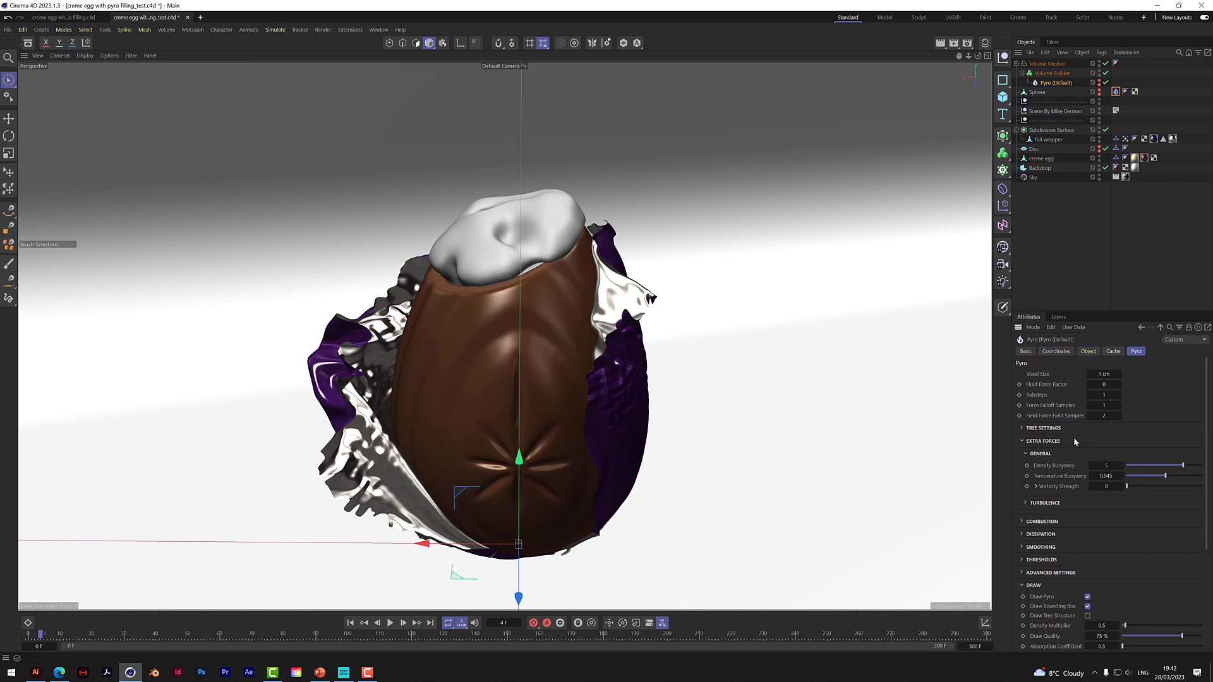
left_click_drag(1208, 442, 1209, 484)
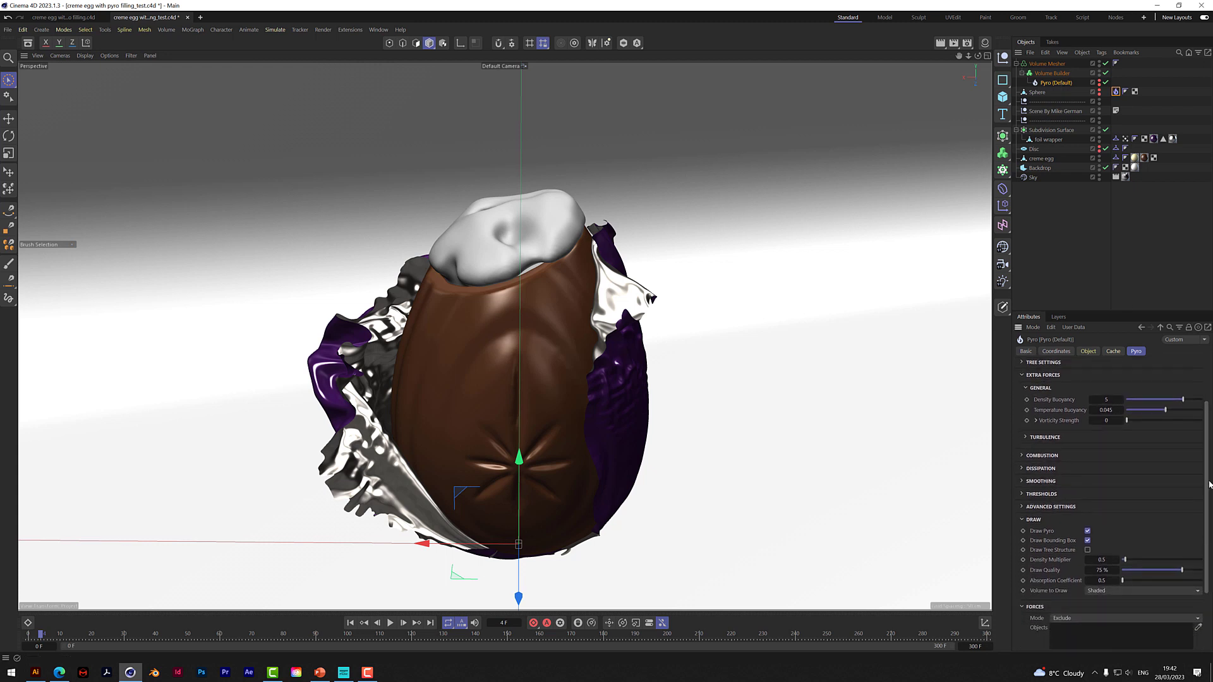
left_click(1024, 437)
left_click(1024, 437)
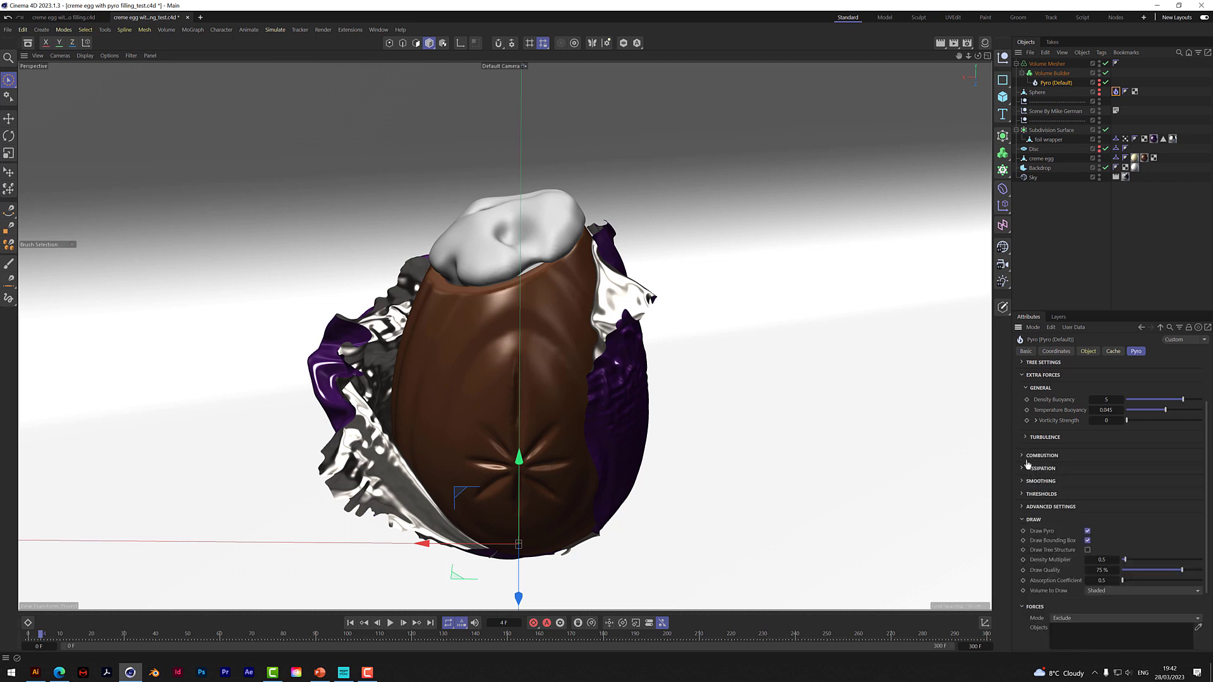
left_click(1028, 468)
left_click(1027, 468)
scroll(1205, 485, "up", 3)
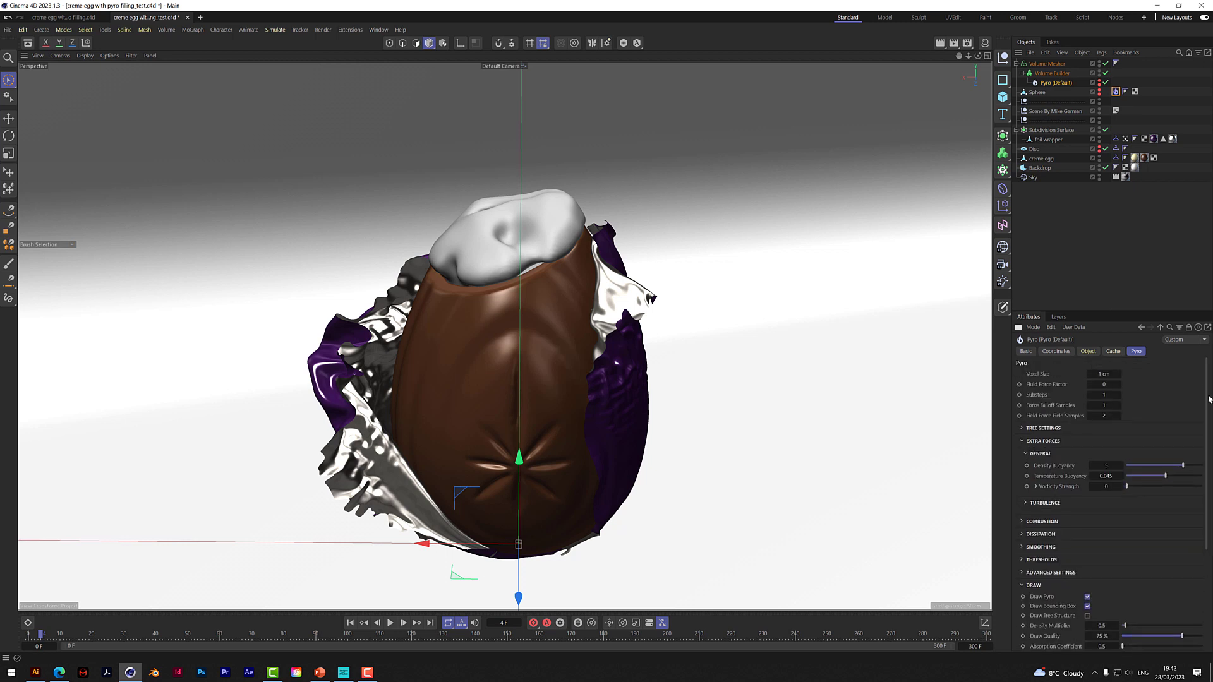
left_click(1112, 355)
left_click(1097, 352)
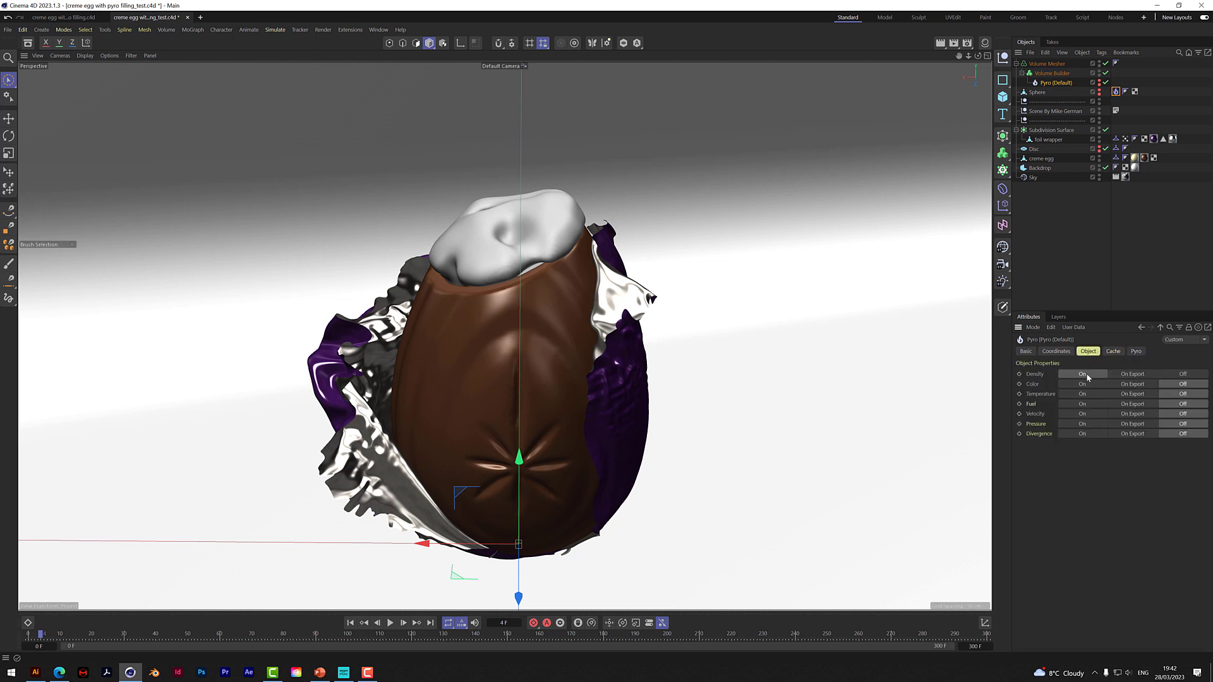
Step: Turn off Surface Emitter in the sphere's Pyro tag and replay the simulation for several frames
left_click(1116, 92)
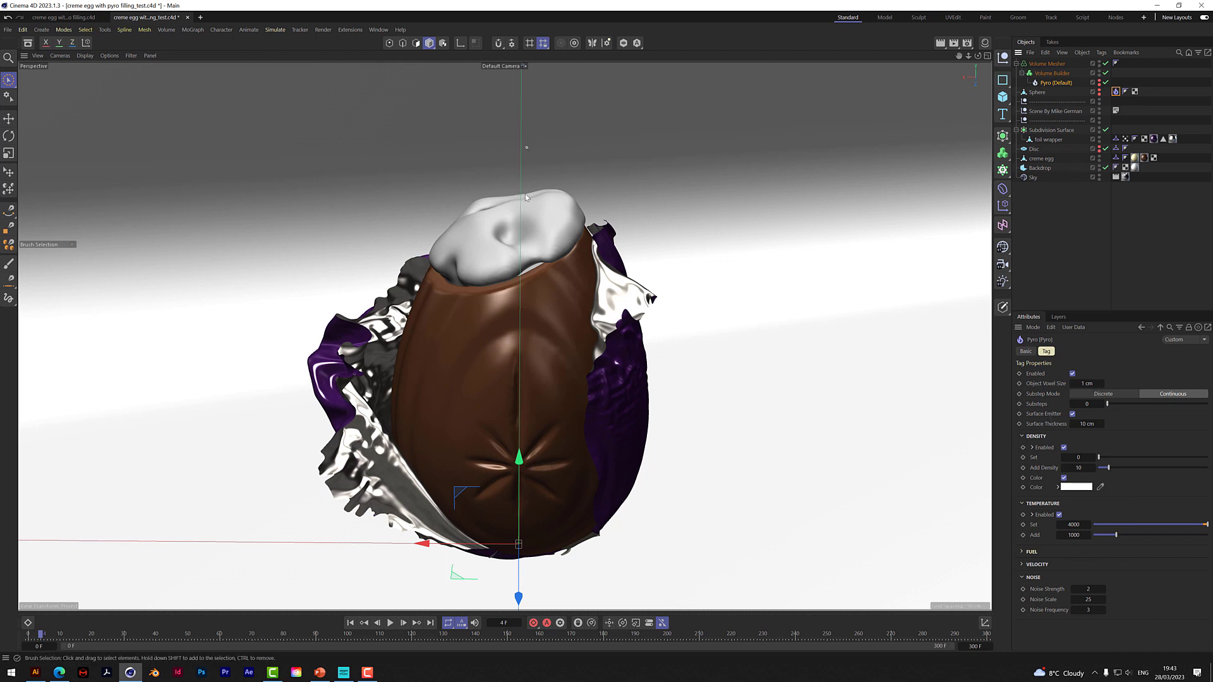
left_click(1072, 414)
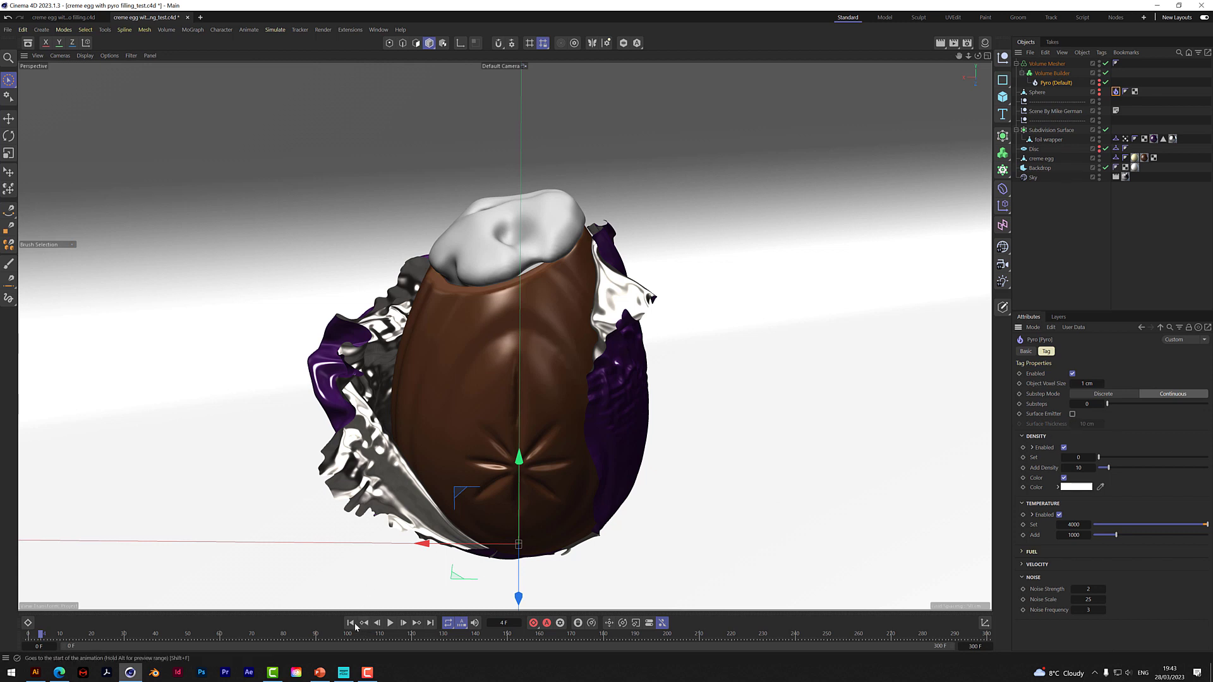
left_click(389, 623)
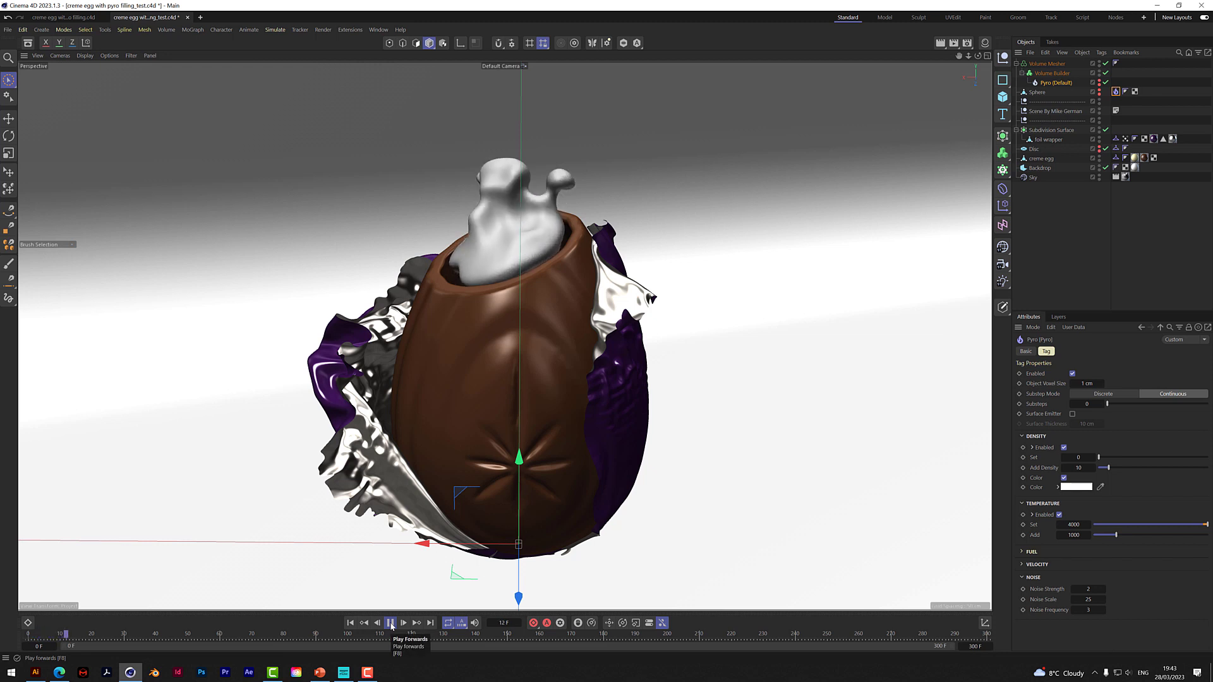
left_click(391, 623)
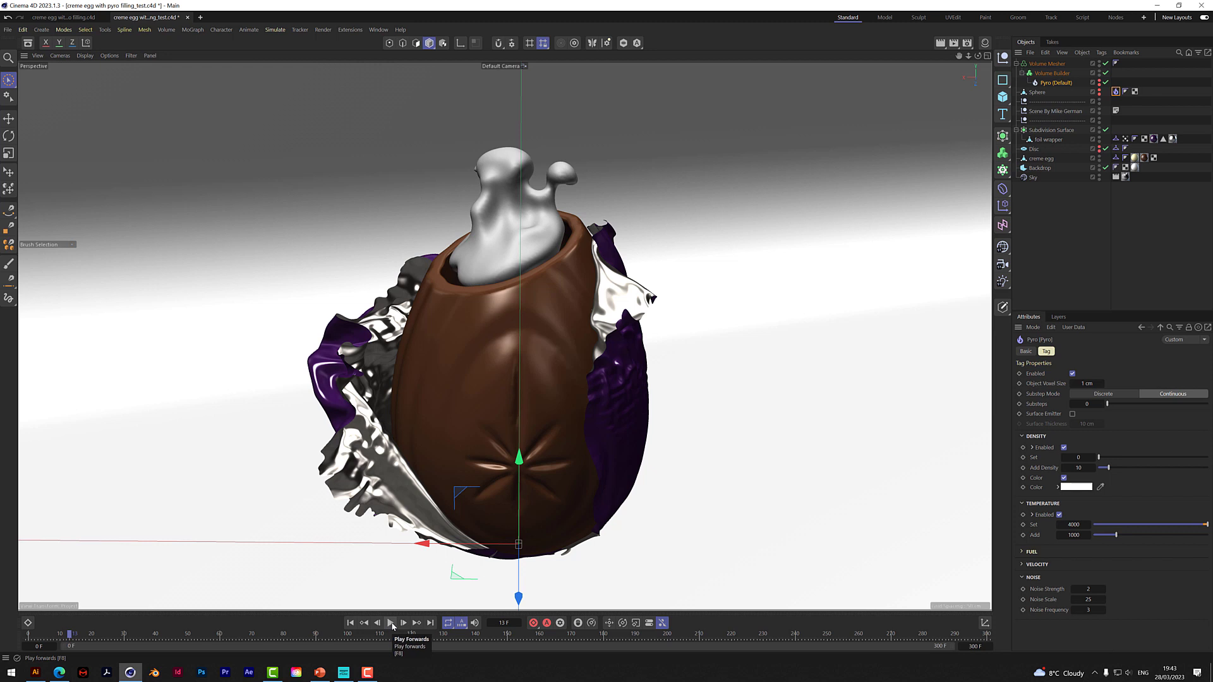
Step: Try a Density Buoyancy of -10 on the Pyro object and replay the simulation from the start
left_click(1062, 83)
left_click(1130, 353)
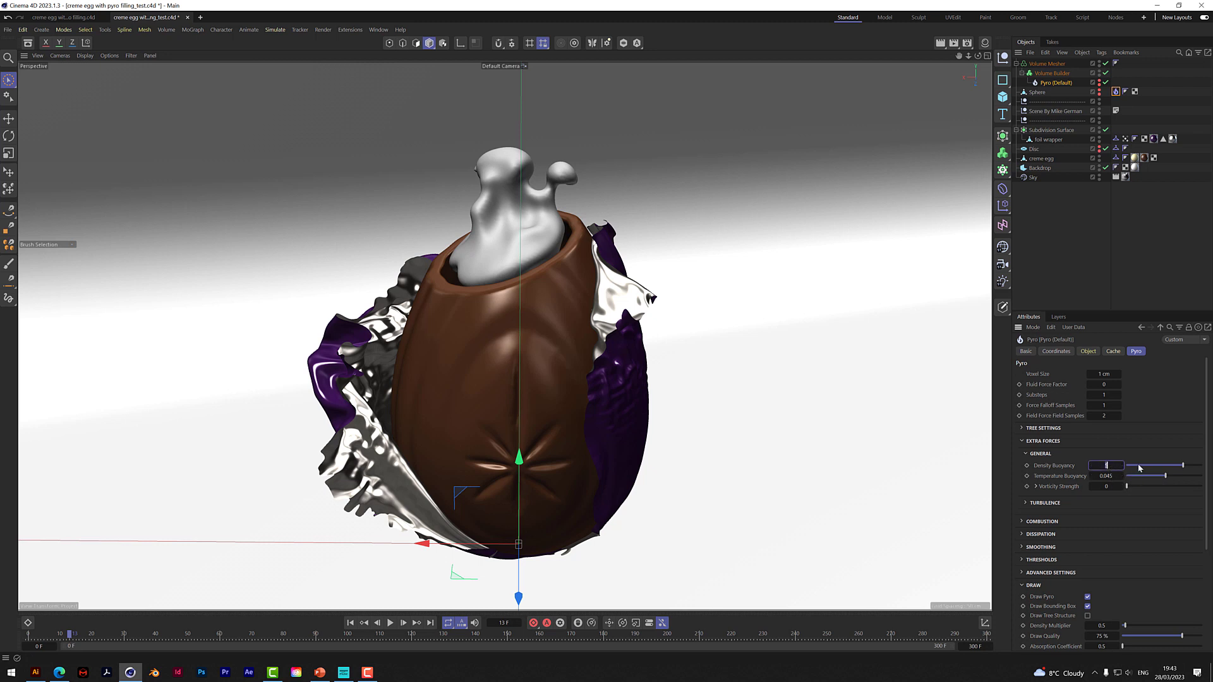
left_click_drag(1139, 468, 1125, 466)
left_click(350, 623)
left_click(389, 623)
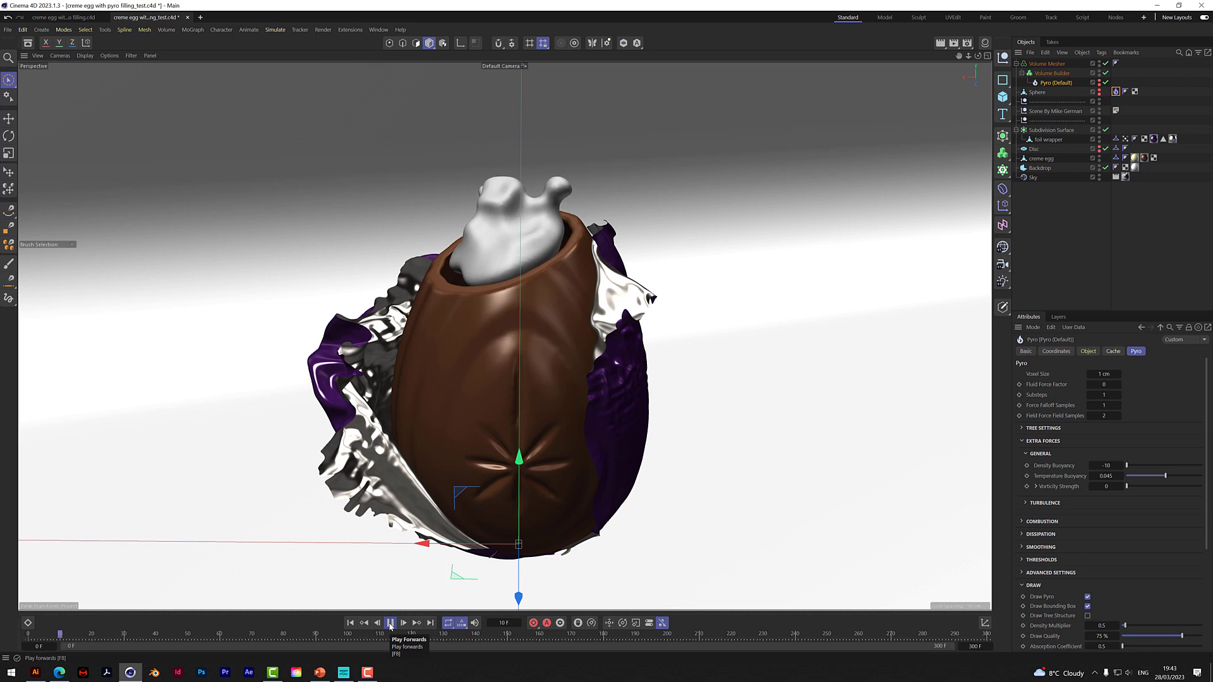
left_click(389, 622)
Step: Set the Pyro object's Density Buoyancy back to 5 and restart playback from the first frame
left_click(1109, 466)
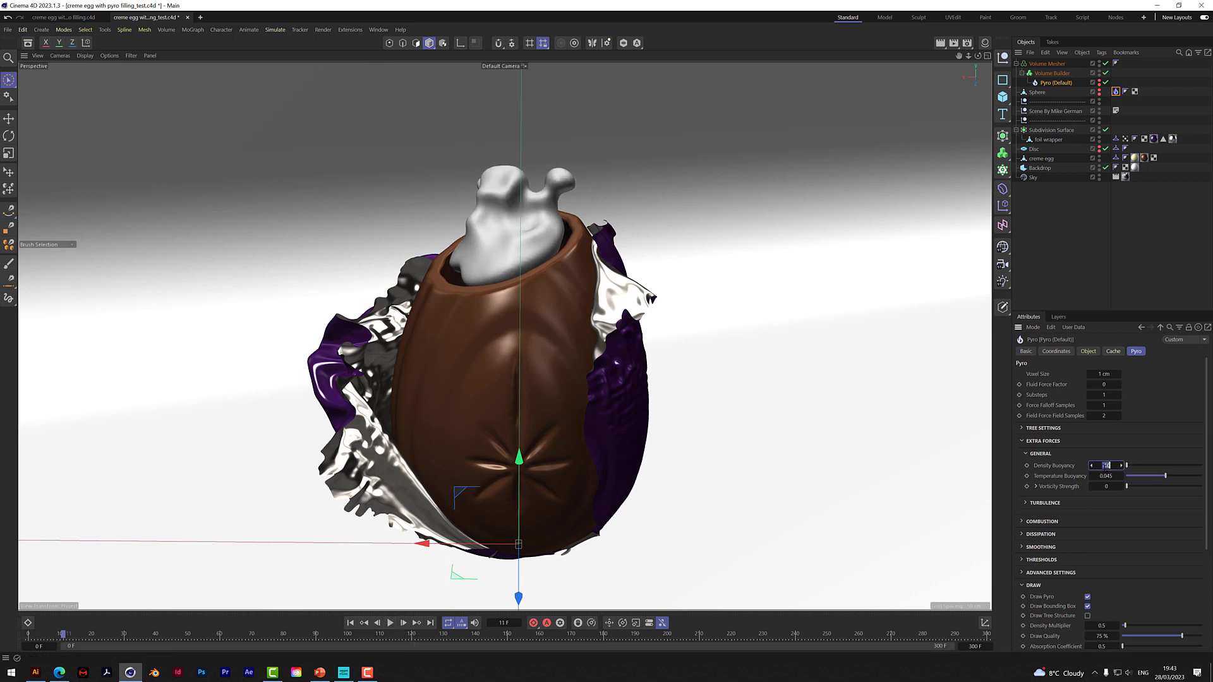
type("5")
key("Return")
left_click(391, 624)
left_click(350, 623)
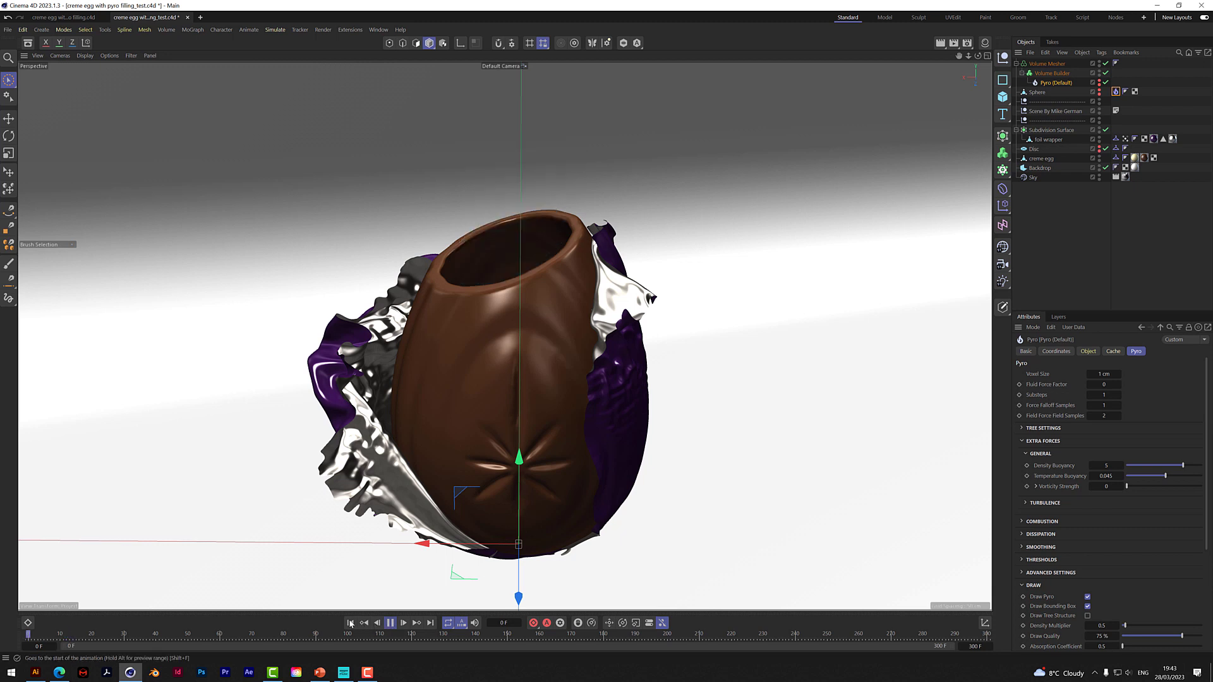
Step: Stop playback, return to the first frame and turn off Temperature in the sphere's Pyro tag
left_click(391, 624)
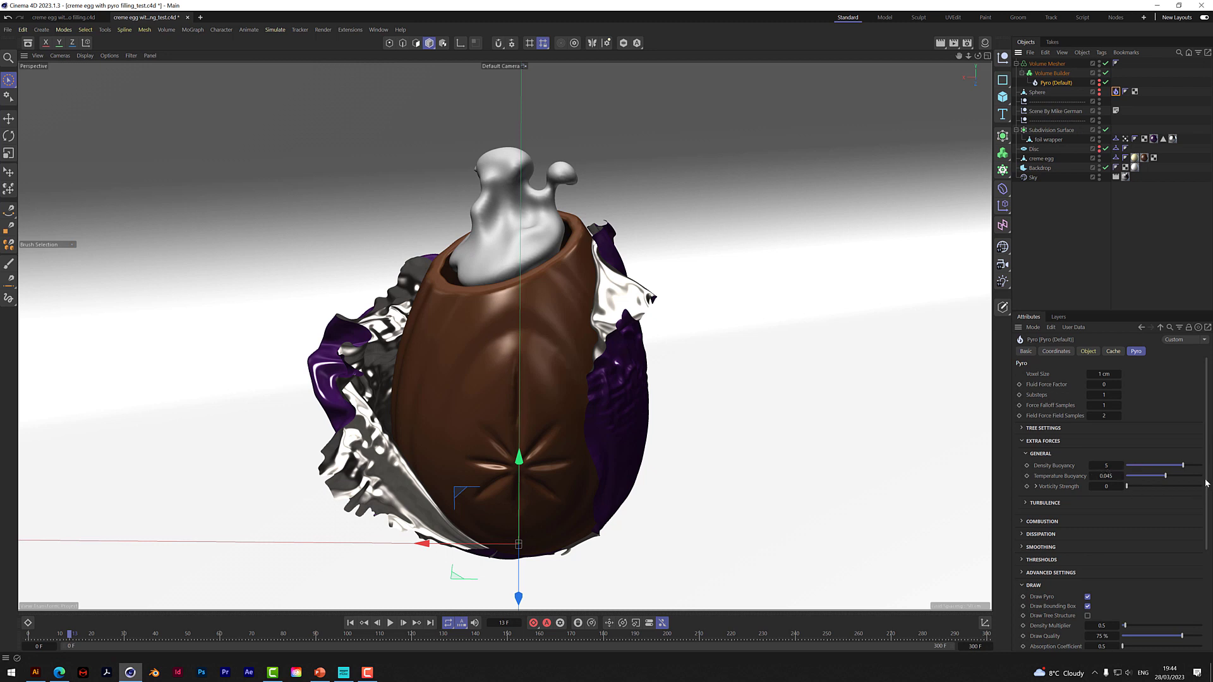
key("ctrl+d")
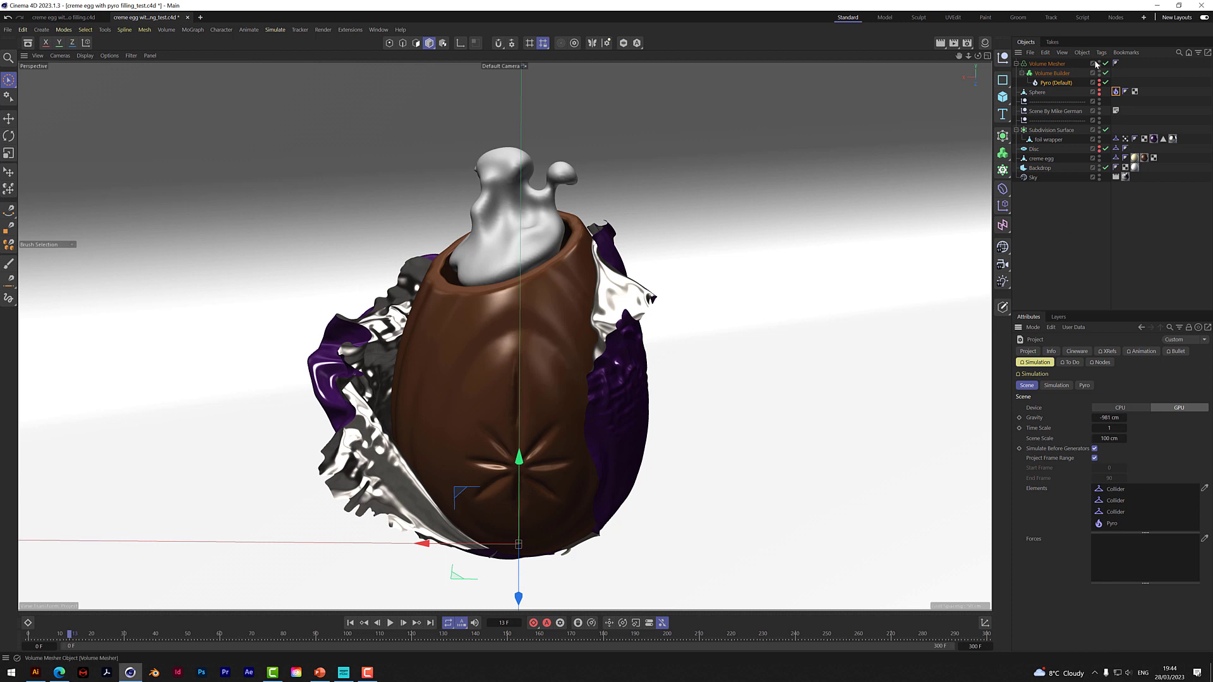
left_click(1115, 92)
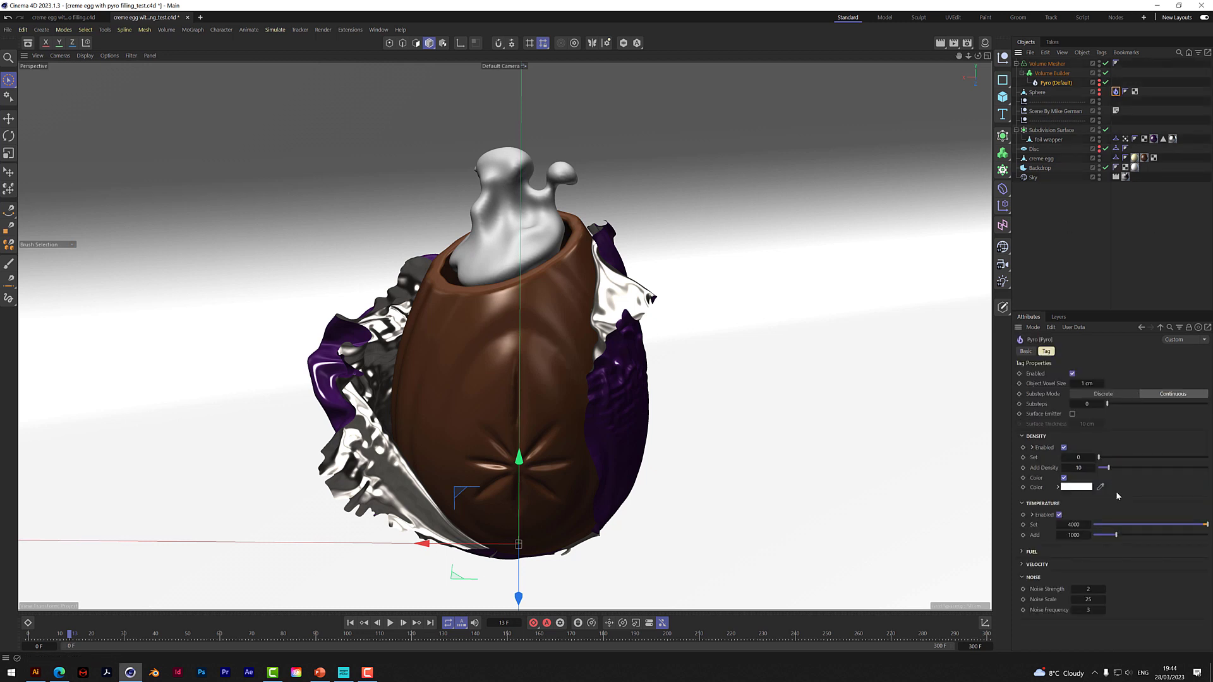
left_click(351, 623)
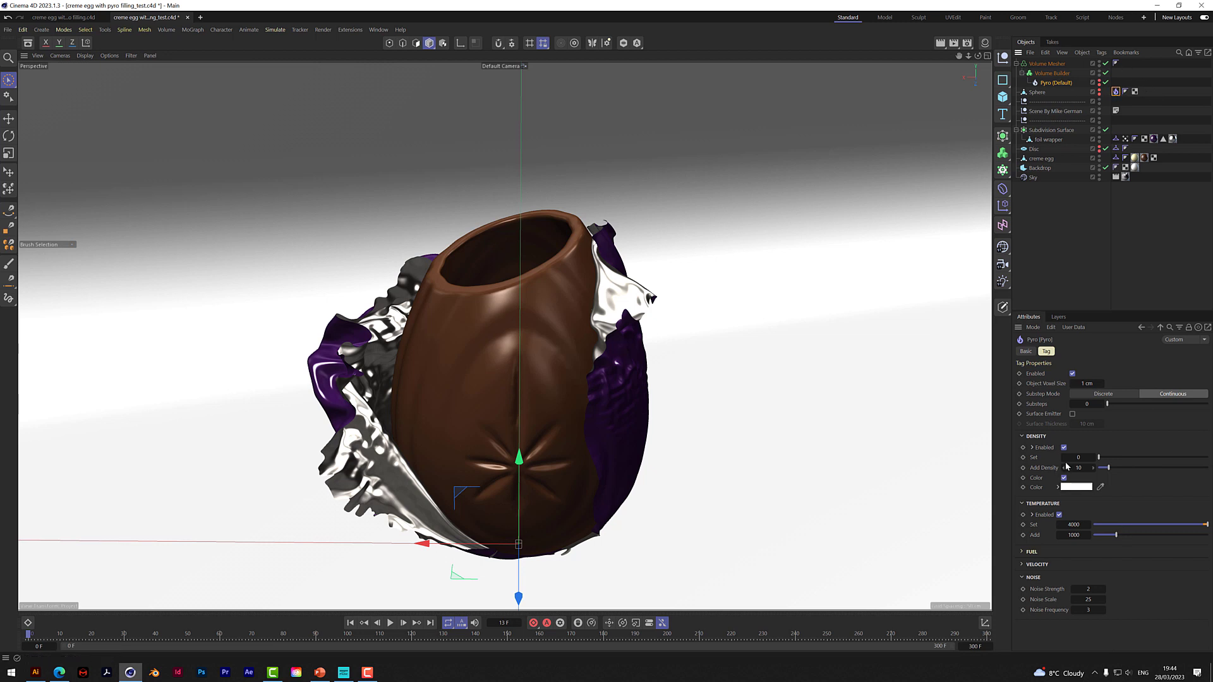
left_click(1059, 515)
left_click(1029, 552)
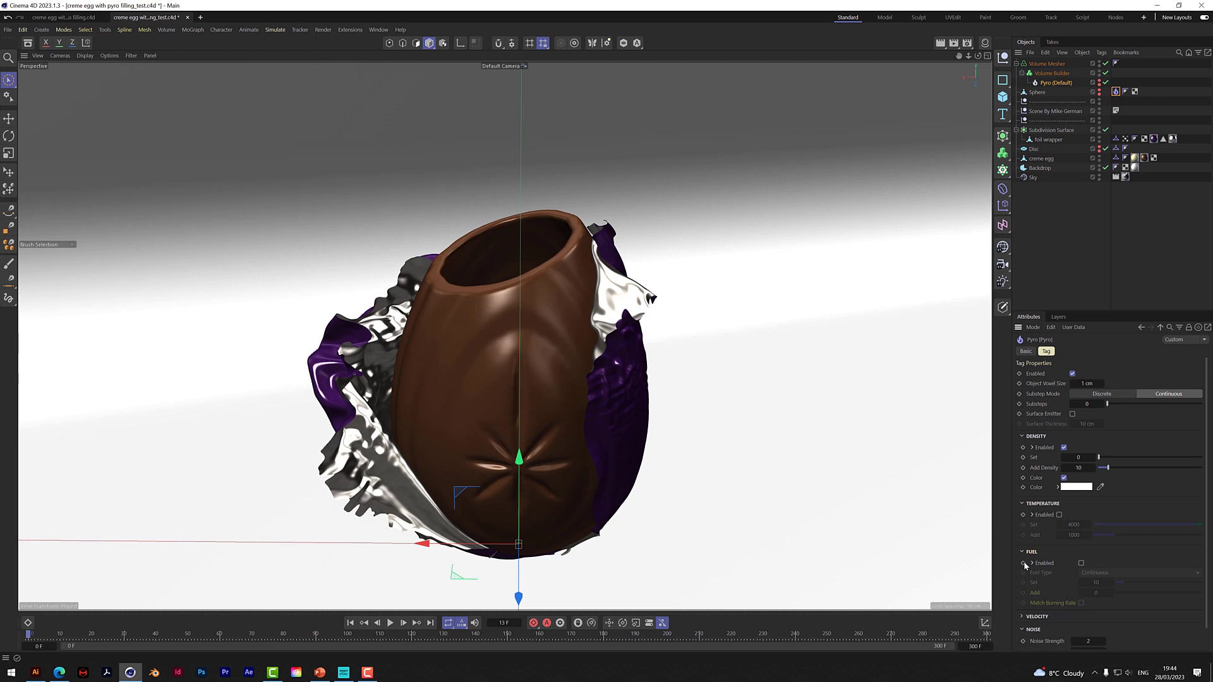
left_click(1026, 553)
left_click(1026, 564)
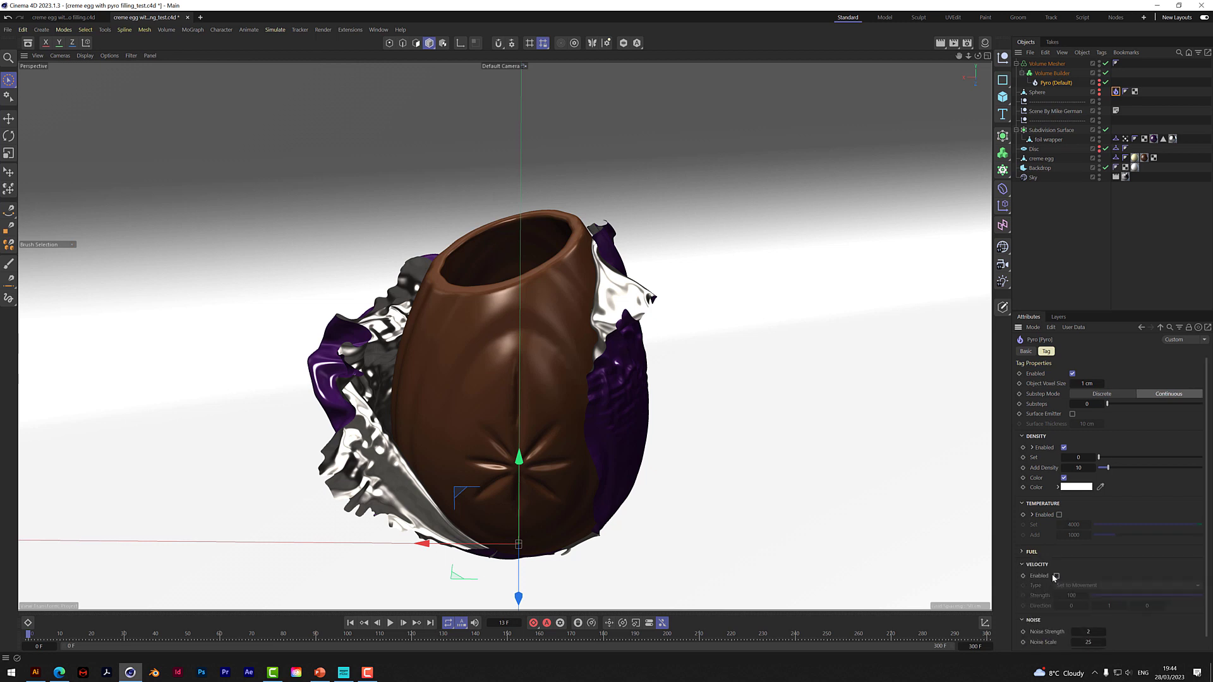
left_click(1022, 564)
Step: Set the Noise Strength, Noise Scale and Noise Frequency of the sphere's Pyro tag to 0
double_click(1088, 590)
type("0")
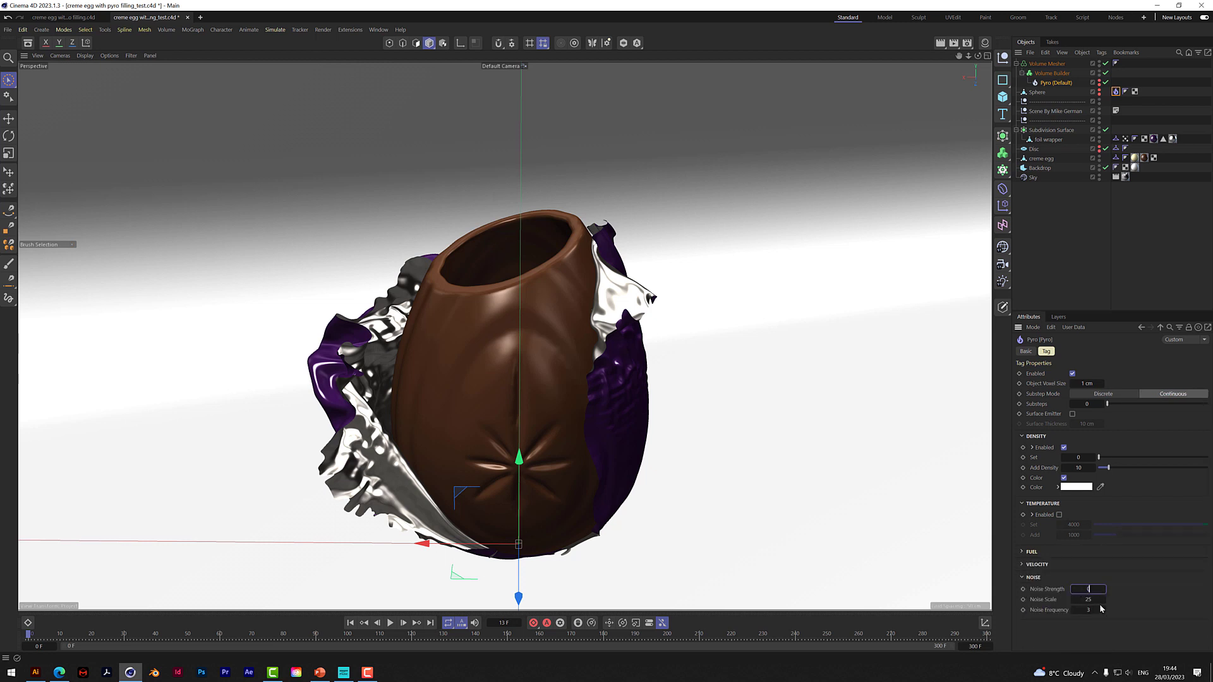
key("Tab")
type("0")
key("Return")
Step: Set Add Density to 0 in the Pyro tag and keyframe the density Set value at 2 on frame 0
double_click(1080, 468)
type("0")
key("Return")
double_click(1079, 457)
left_click(1023, 458)
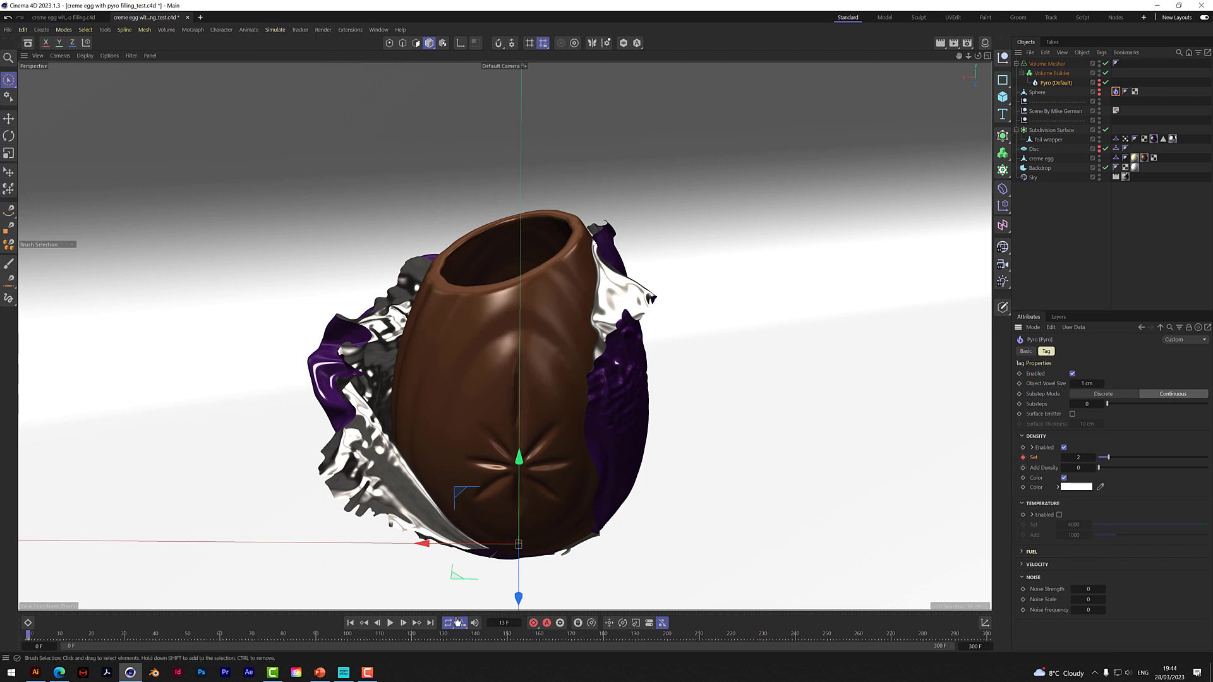
Step: Keyframe the Pyro tag's density Set value at 0 on frame 10
double_click(506, 623)
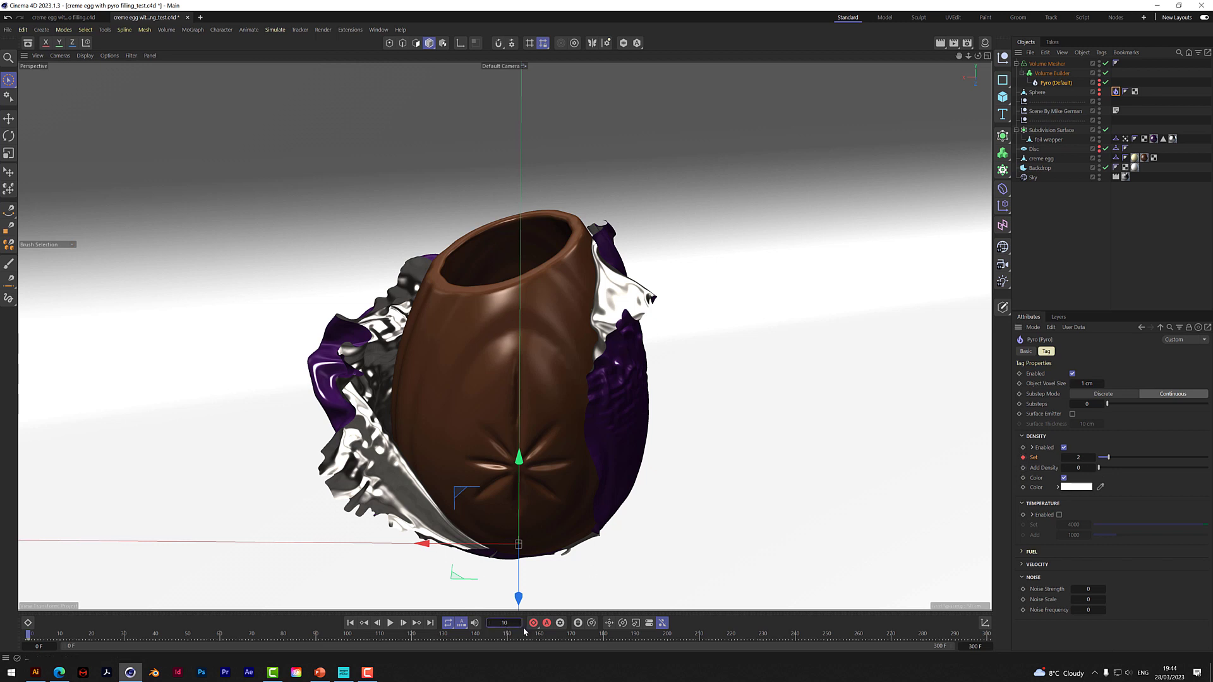
type("10")
key("Return")
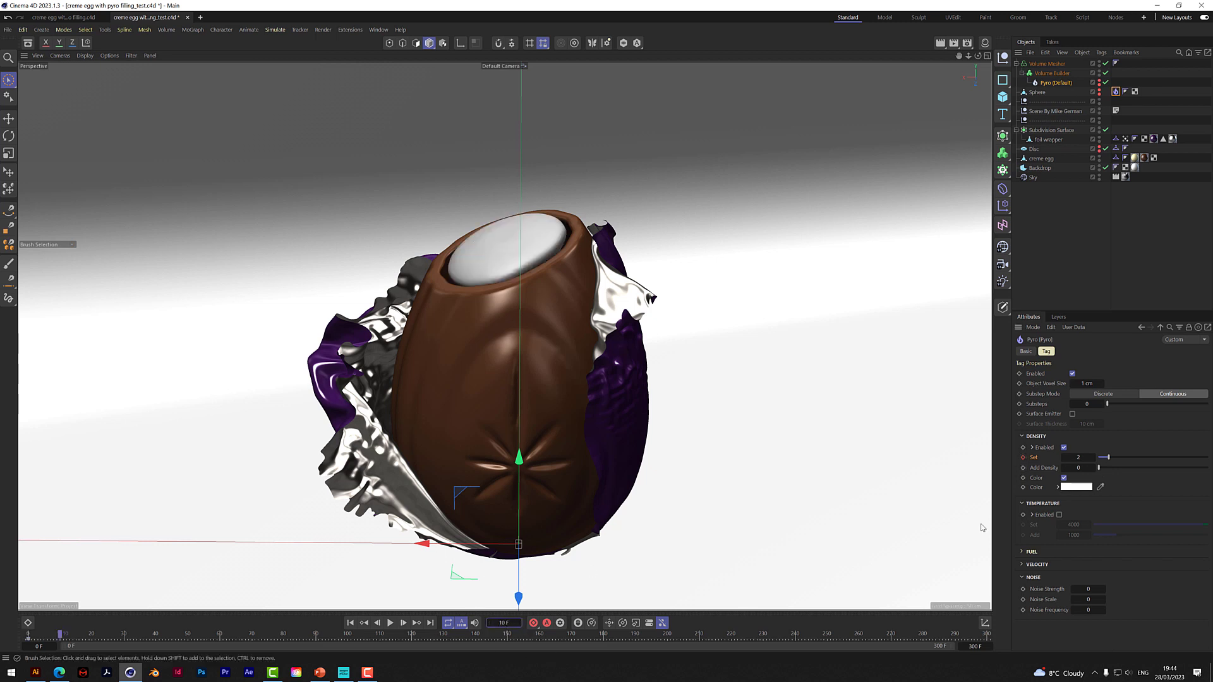
double_click(1078, 459)
type("0")
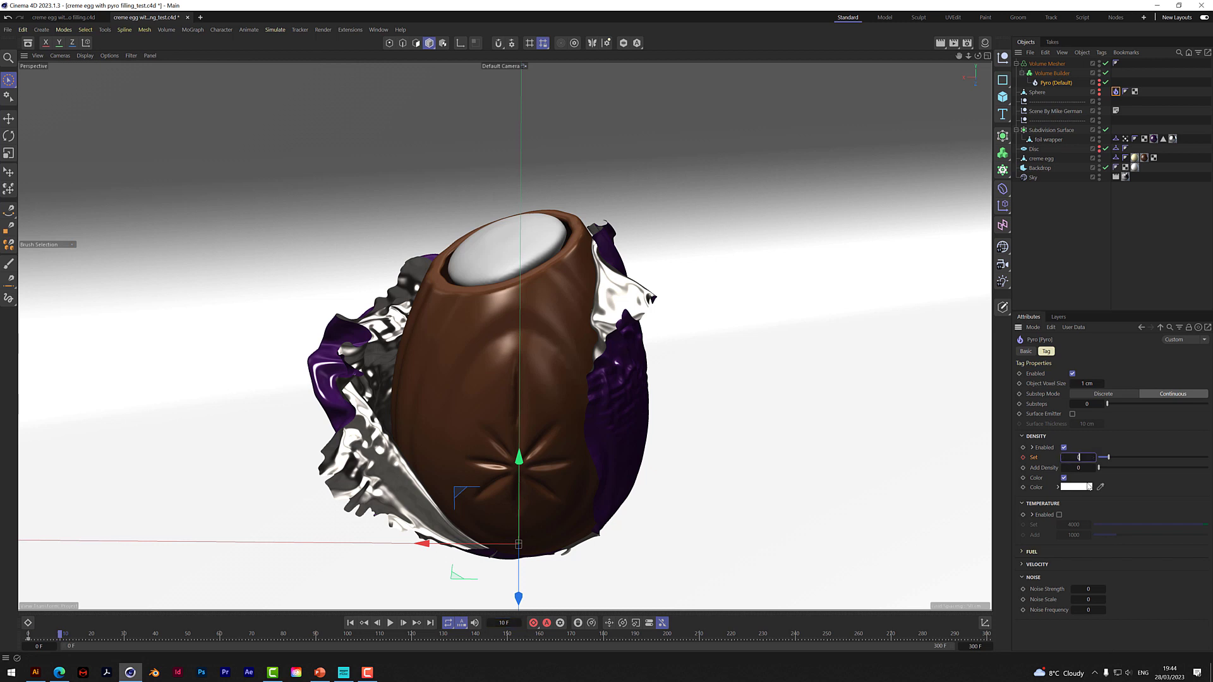
left_click(1023, 458)
Step: Replay the simulation from the first frame to about frame 16 to check the keyframed density
left_click(351, 623)
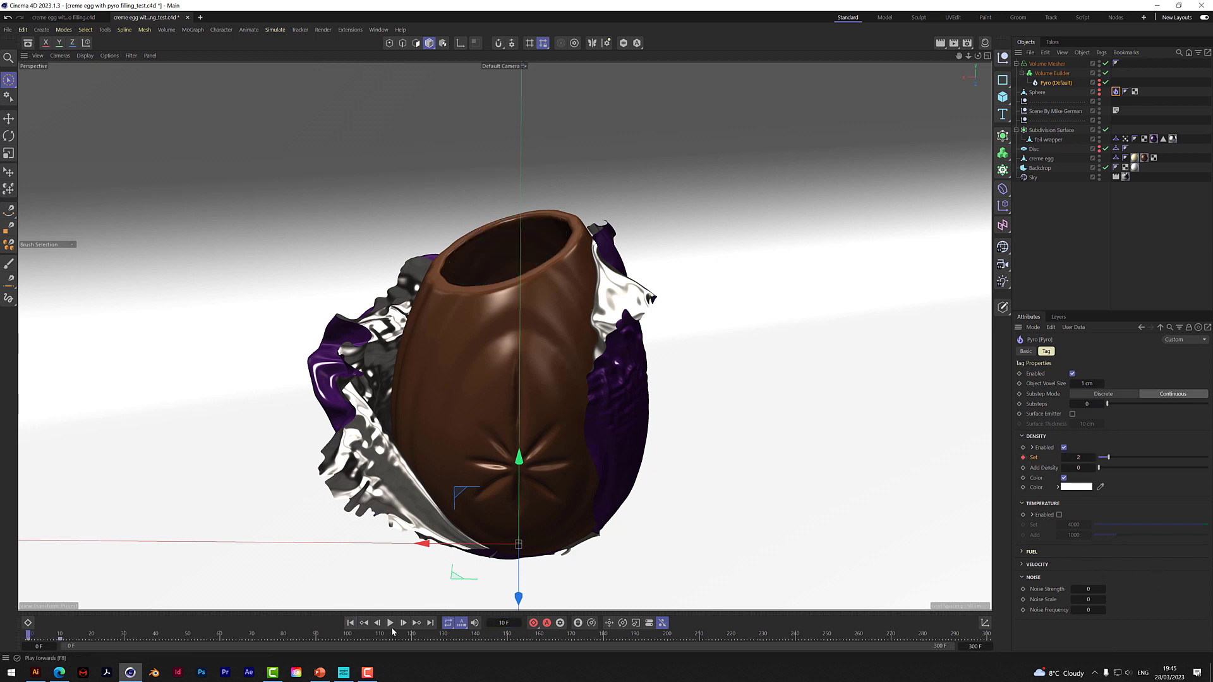
left_click(390, 624)
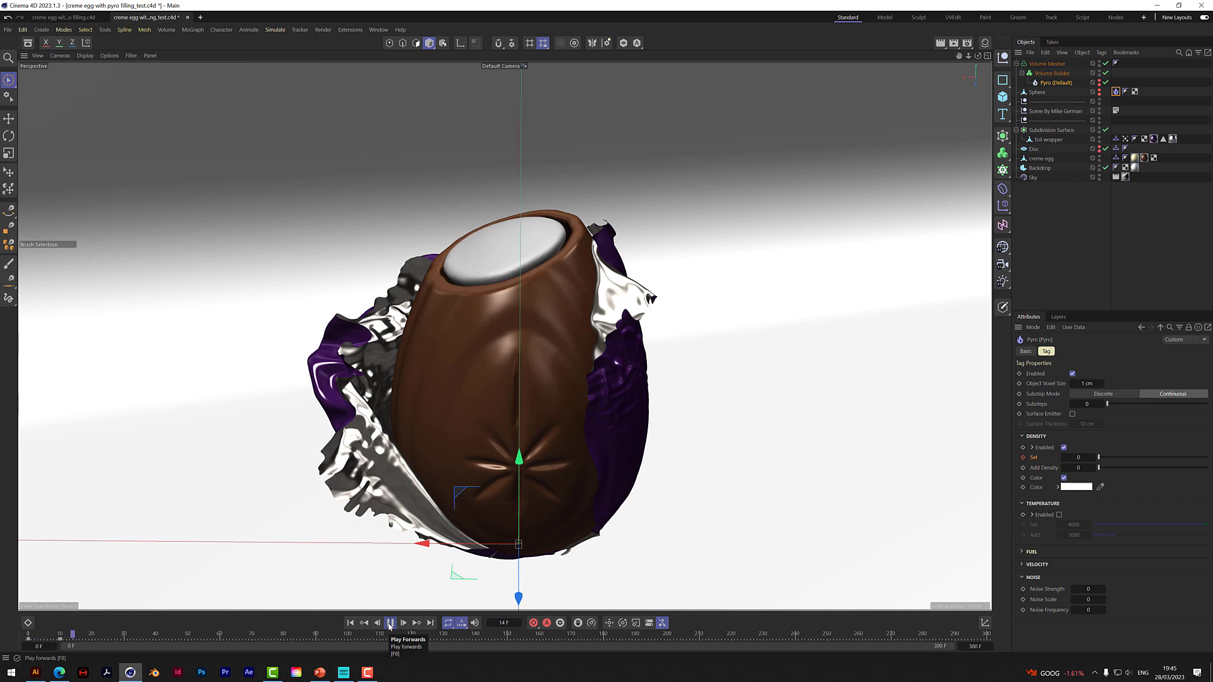
left_click(390, 623)
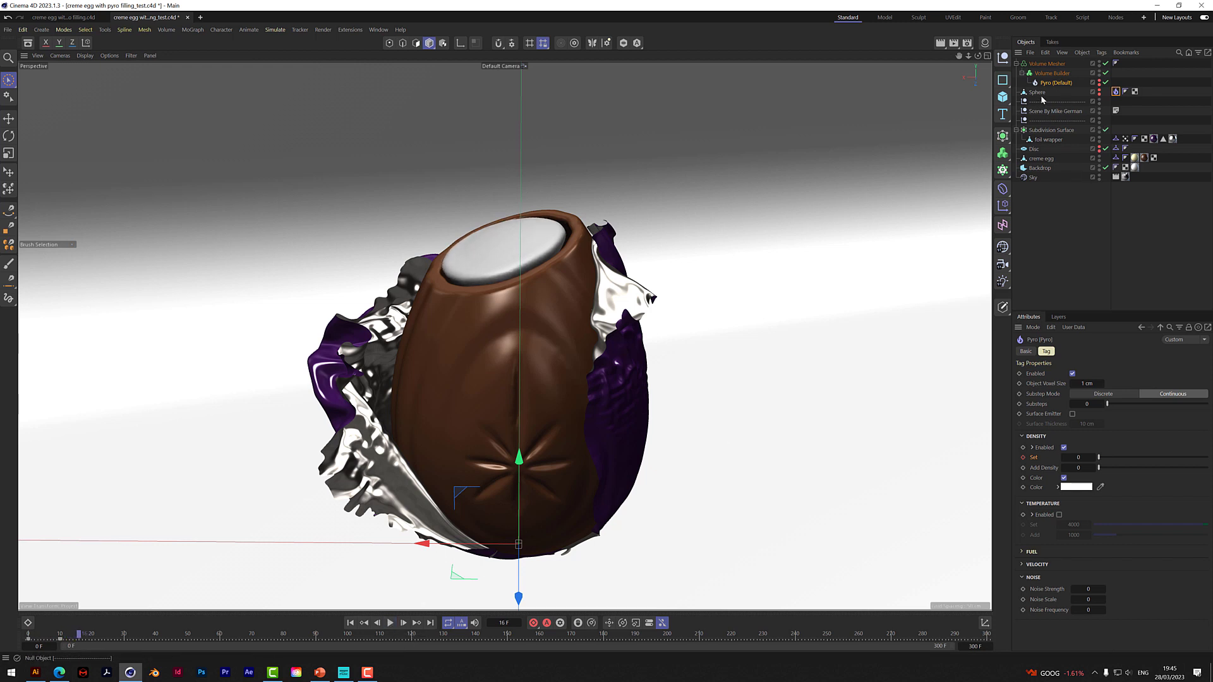
Step: Unhide the emitter sphere and scale it up slightly at frame 0 inside the egg's opening
left_click(1100, 90)
left_click(1100, 93)
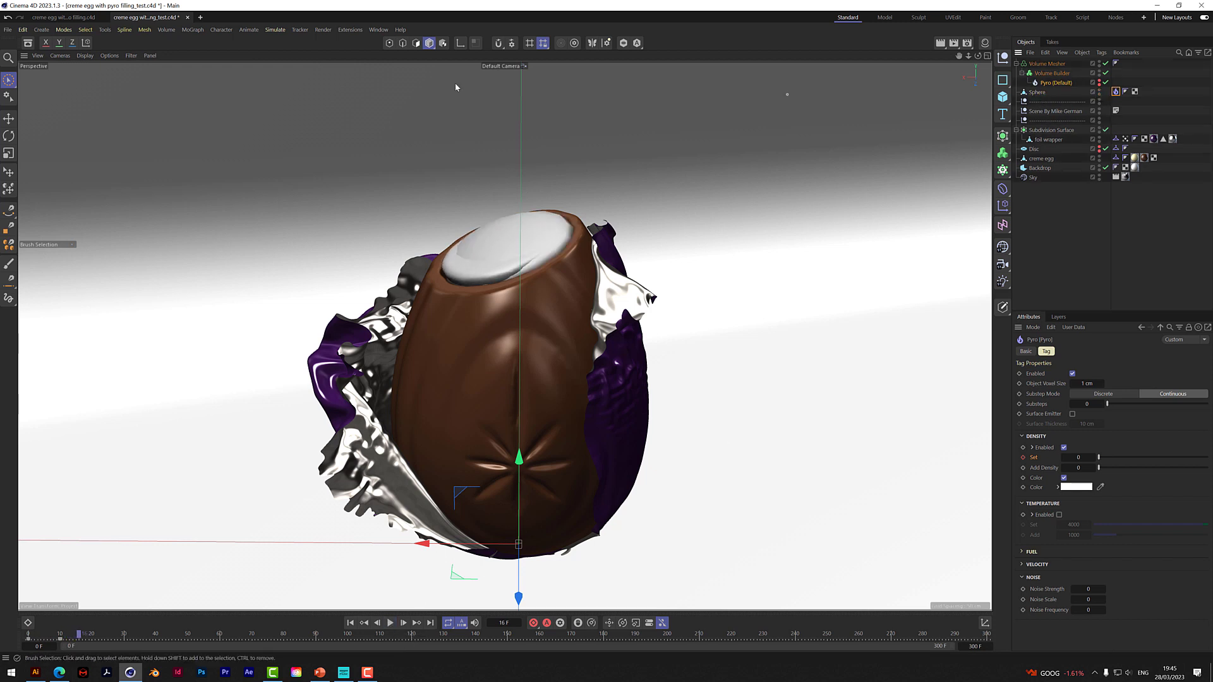
left_click(350, 623)
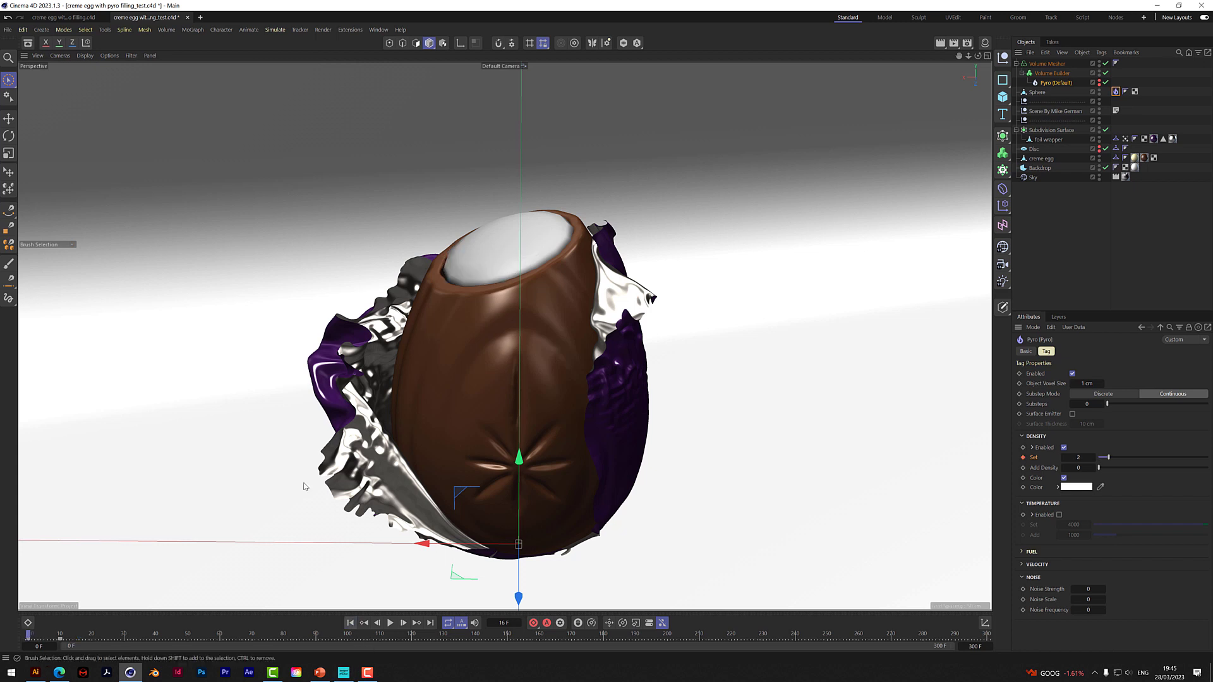
left_click(8, 153)
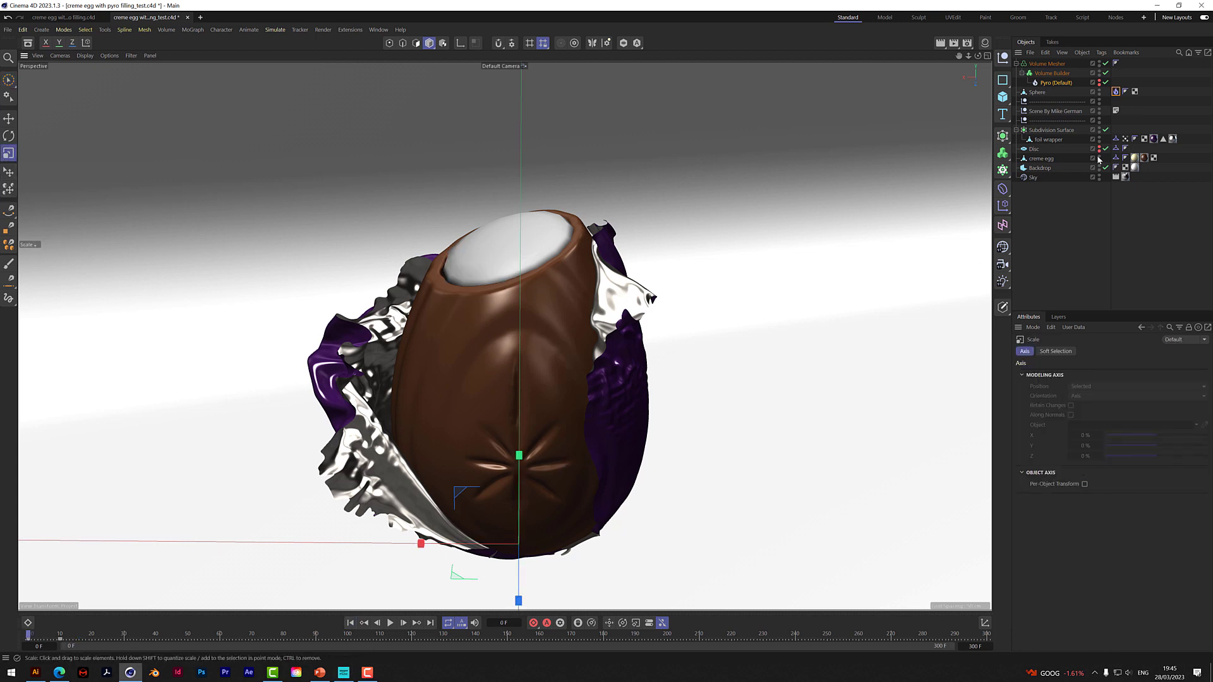
left_click(1037, 92)
left_click_drag(594, 362, 632, 365)
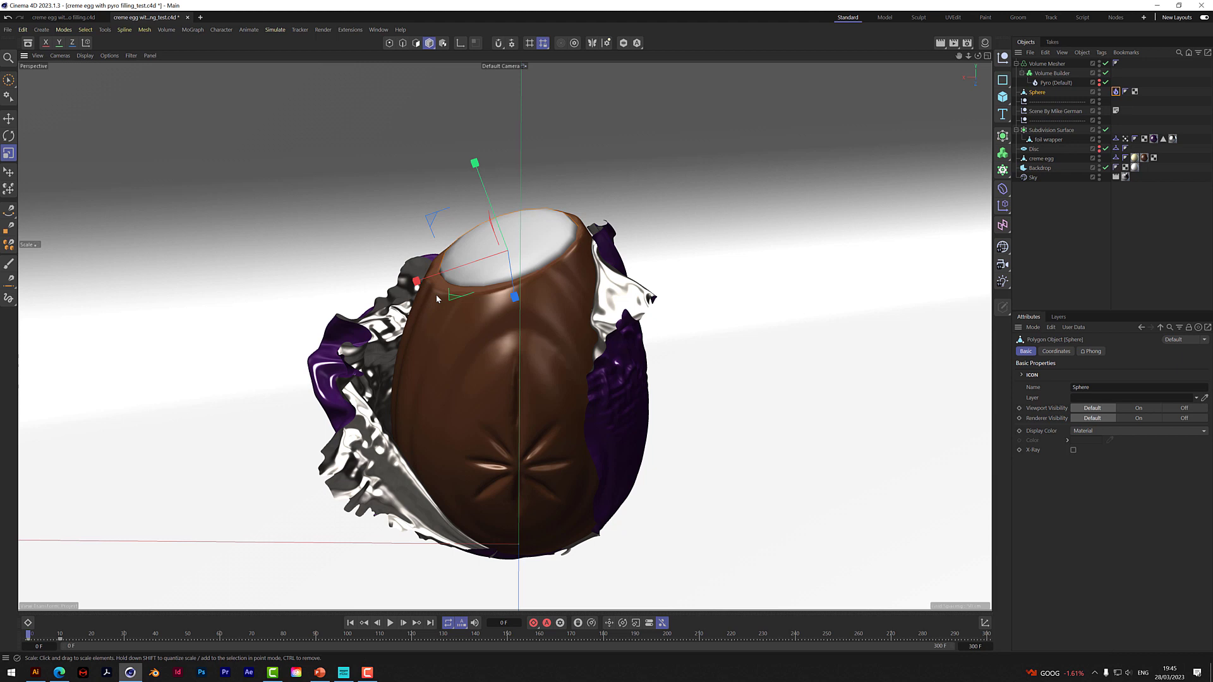
Step: Hide the emitter sphere again and play the simulation to about frame 51
left_click(9, 80)
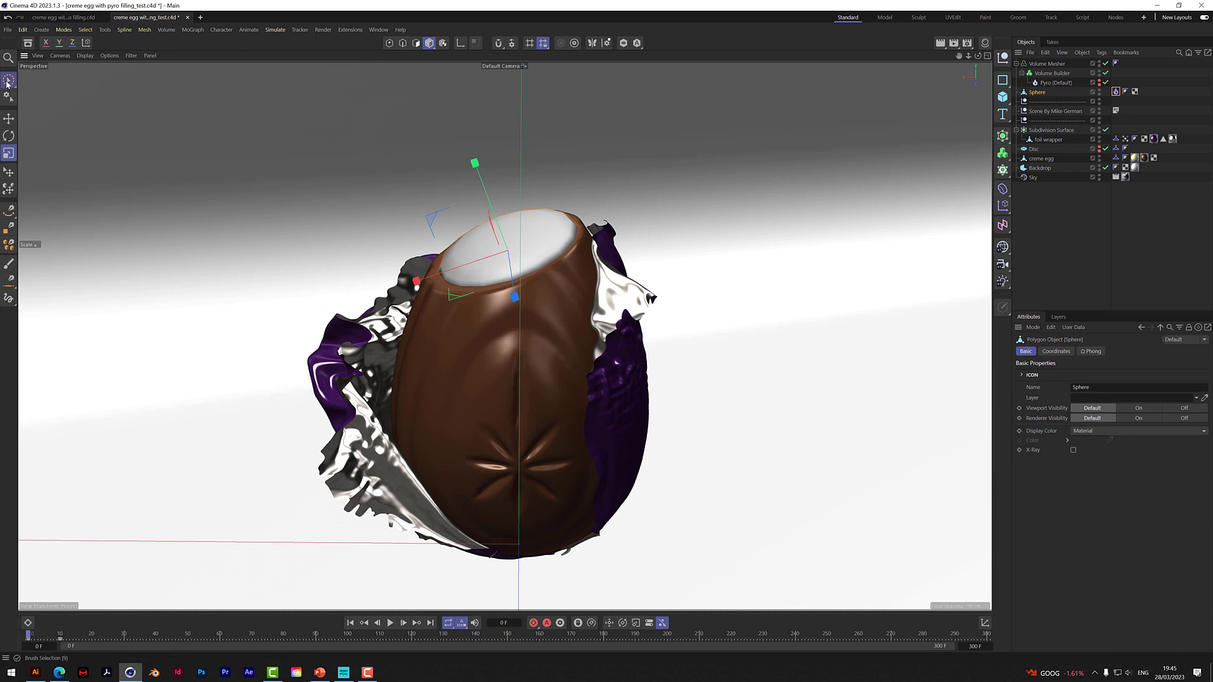
left_click(1100, 92)
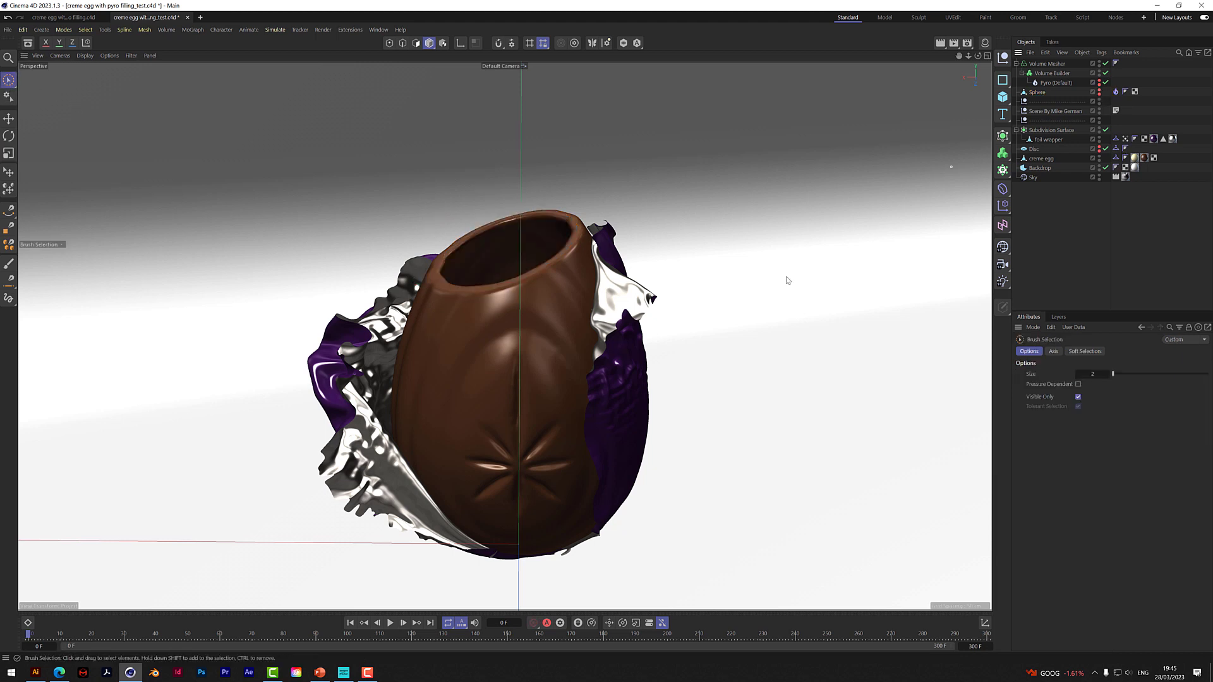
left_click(391, 623)
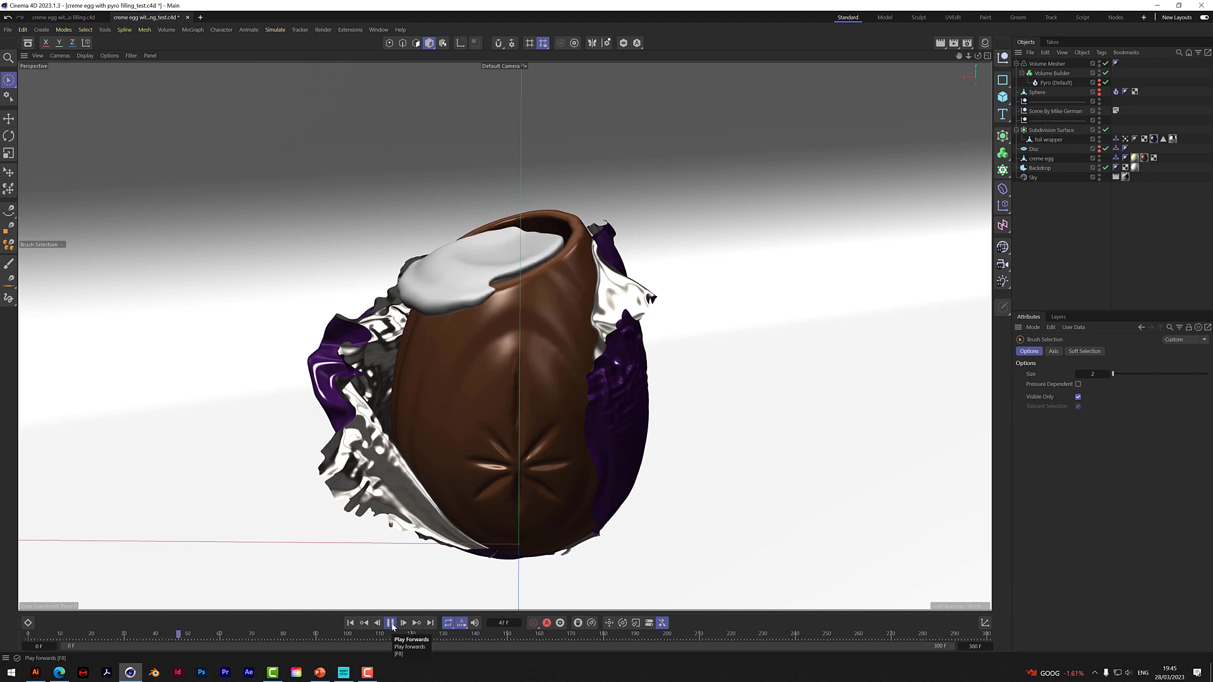
left_click(391, 623)
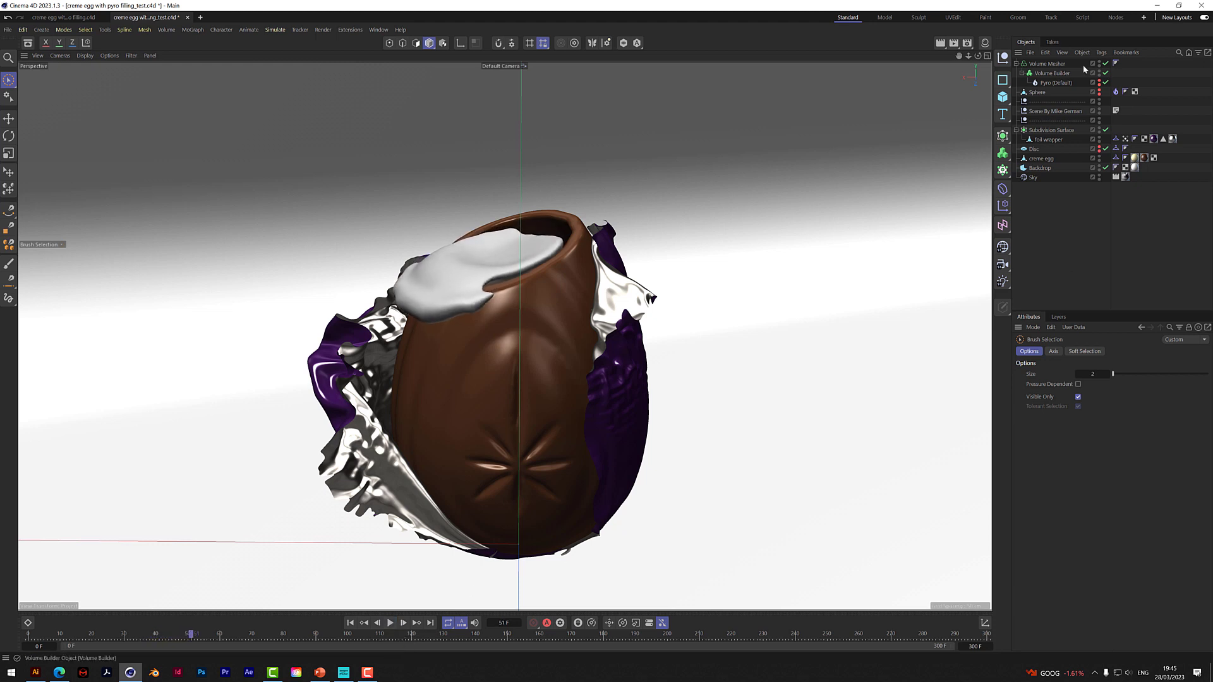
Step: Set the SDF Smooth layer's Voxel Distance to 1 and the Volume Builder's Voxel Size to 1.2 cm
left_click(1053, 74)
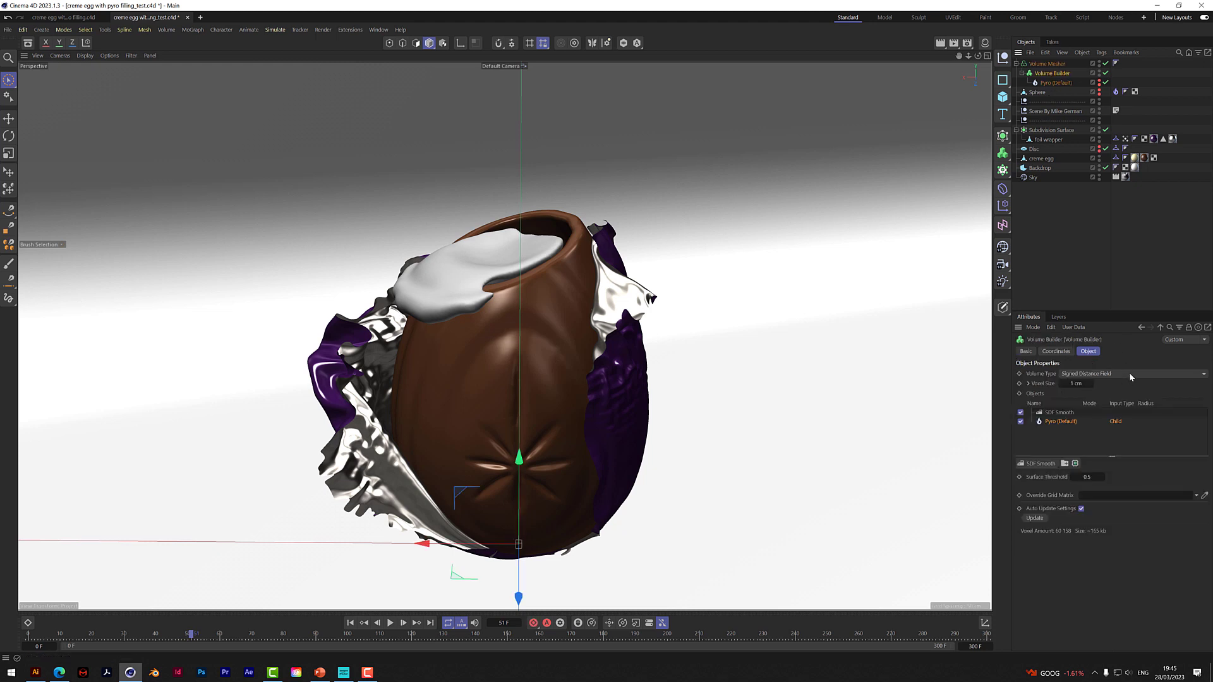
left_click(1062, 413)
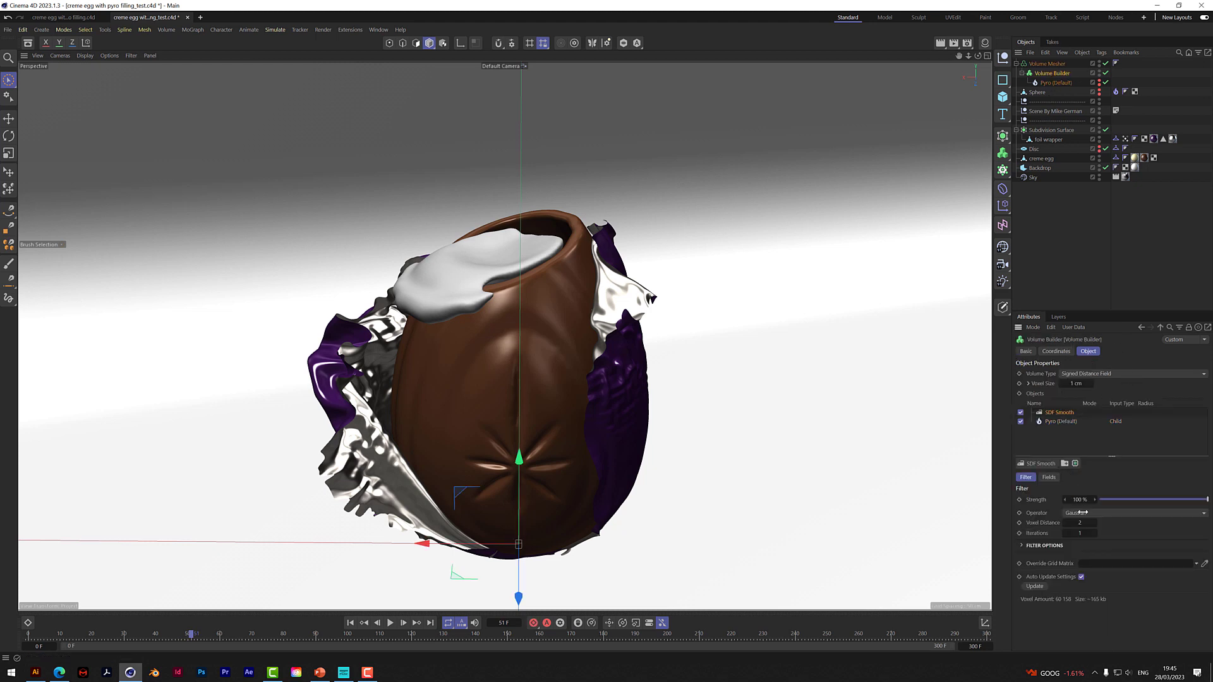
left_click(1066, 523)
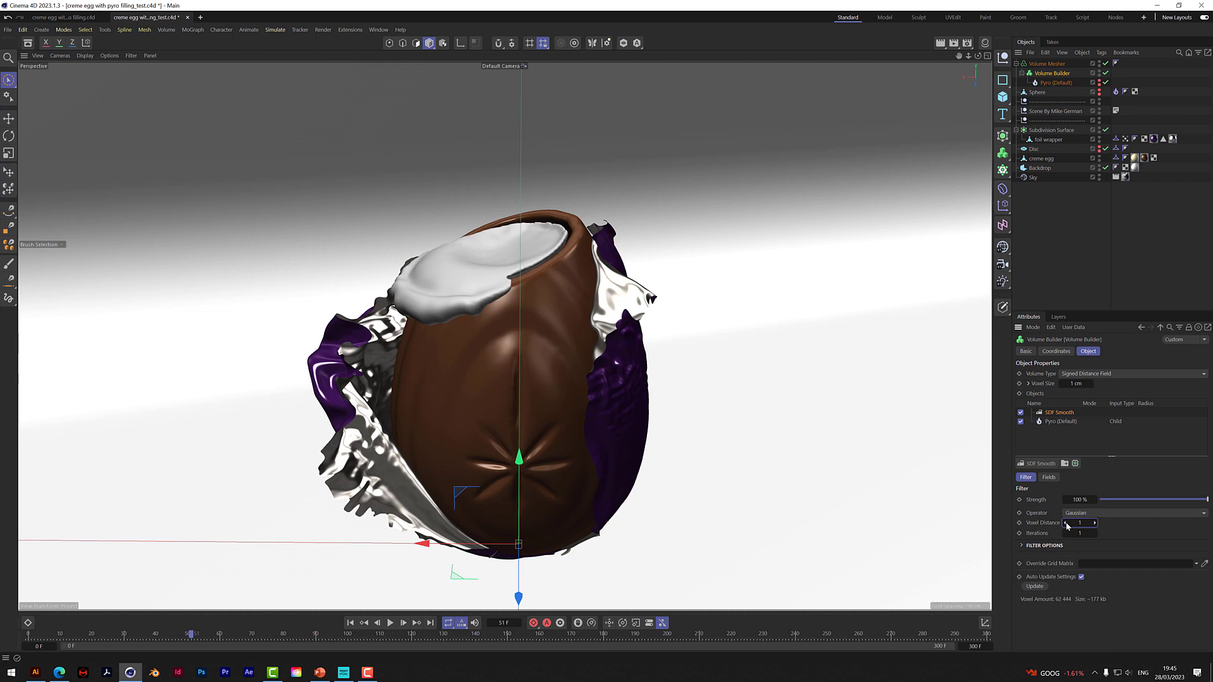
left_click(1093, 385)
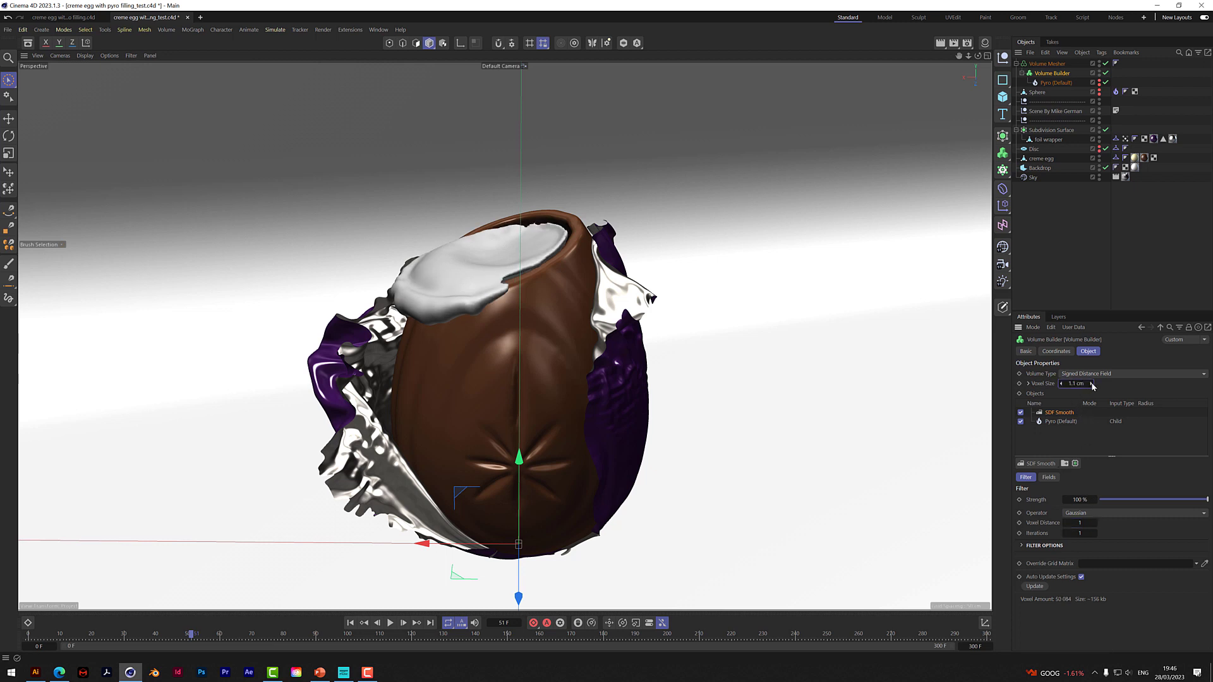
left_click(1092, 385)
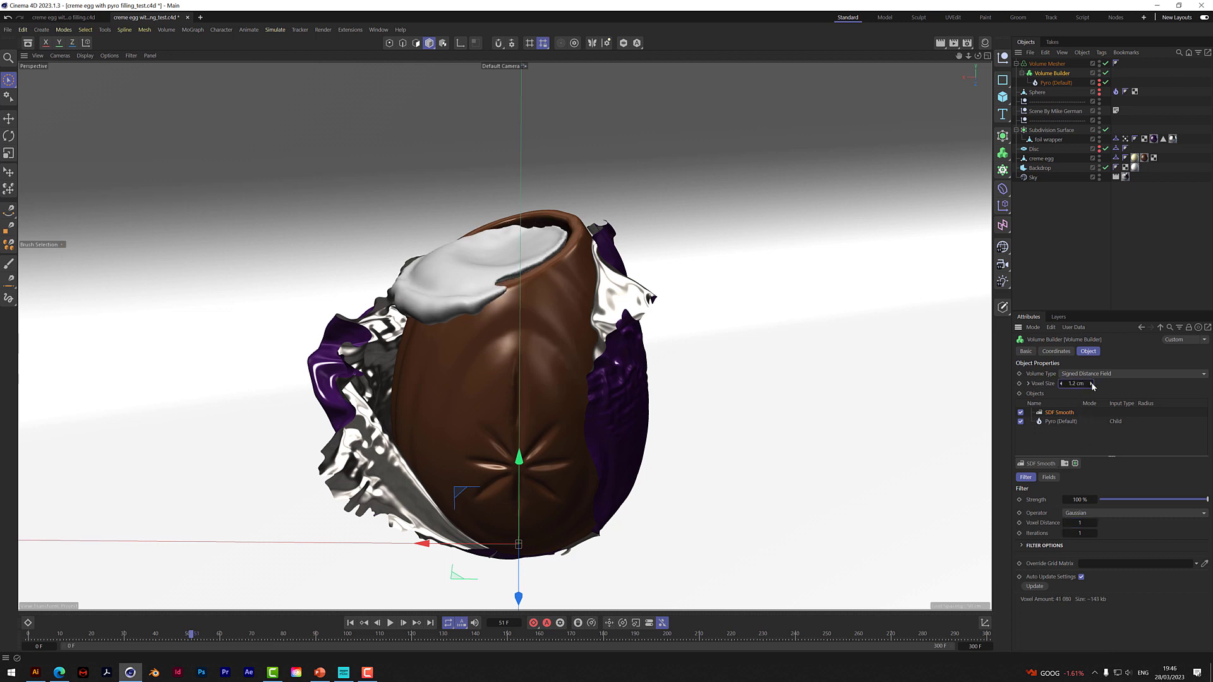
Step: Raise the Volume Mesher's Voxel Range Threshold to 82% and set the Volume Builder's Voxel Size back to 1 cm
left_click(1054, 64)
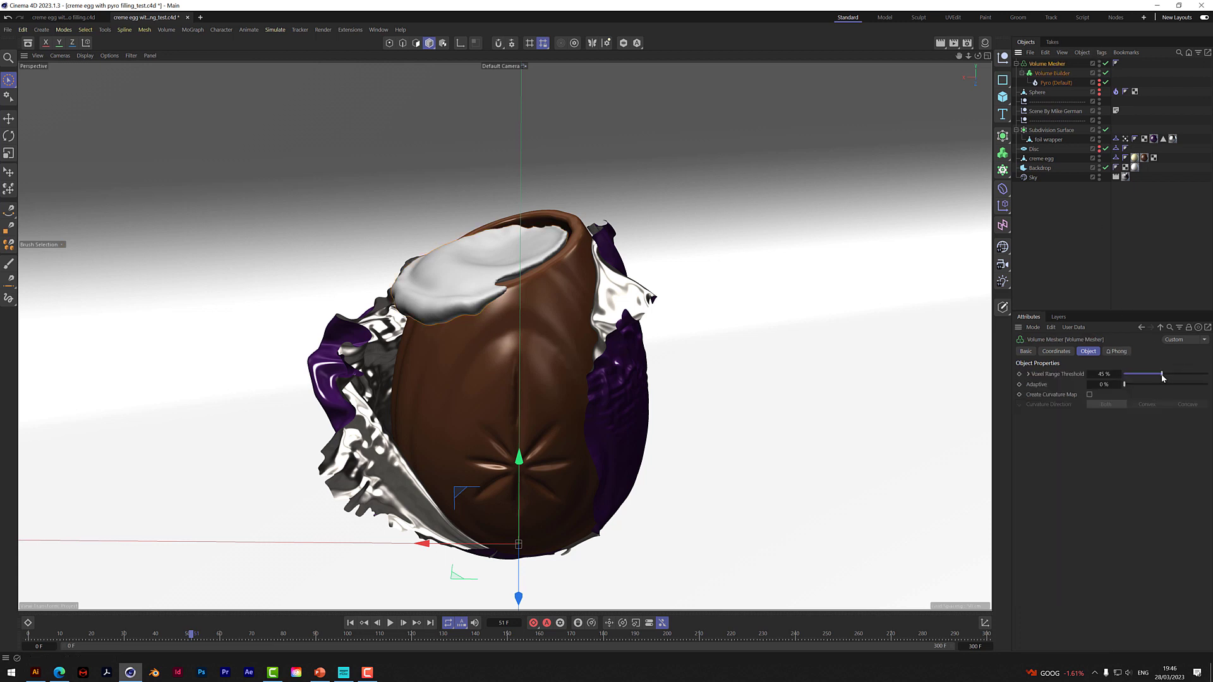
left_click_drag(1162, 377, 1195, 383)
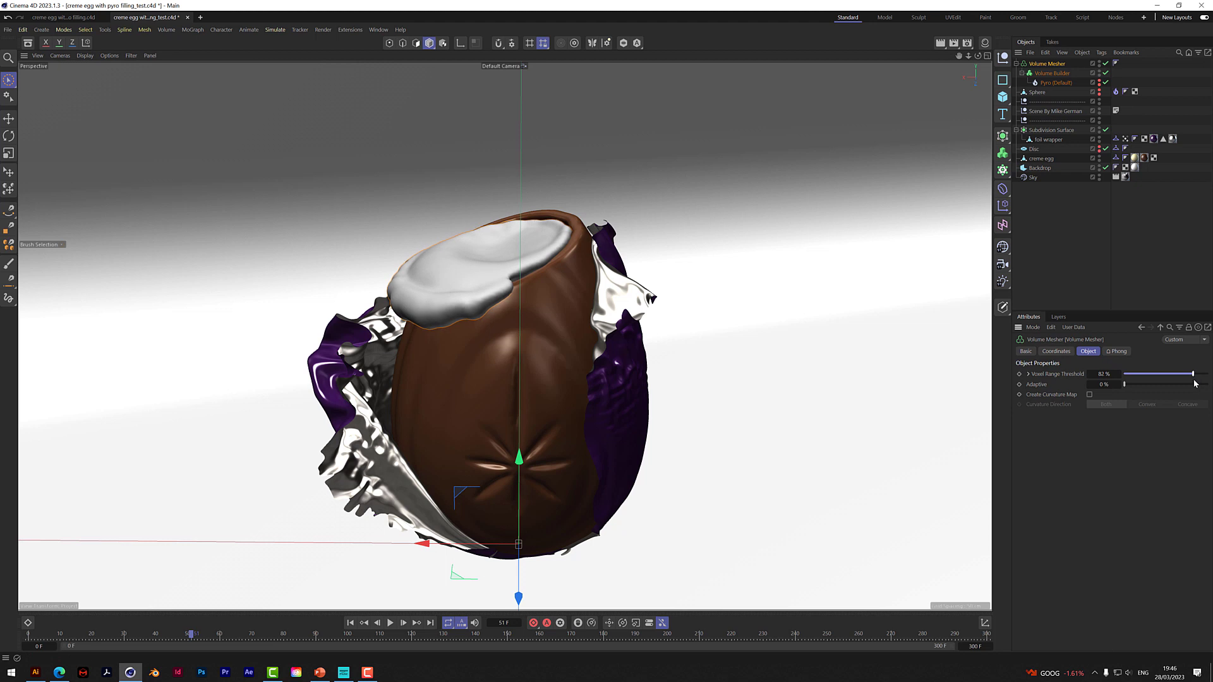
left_click(1043, 74)
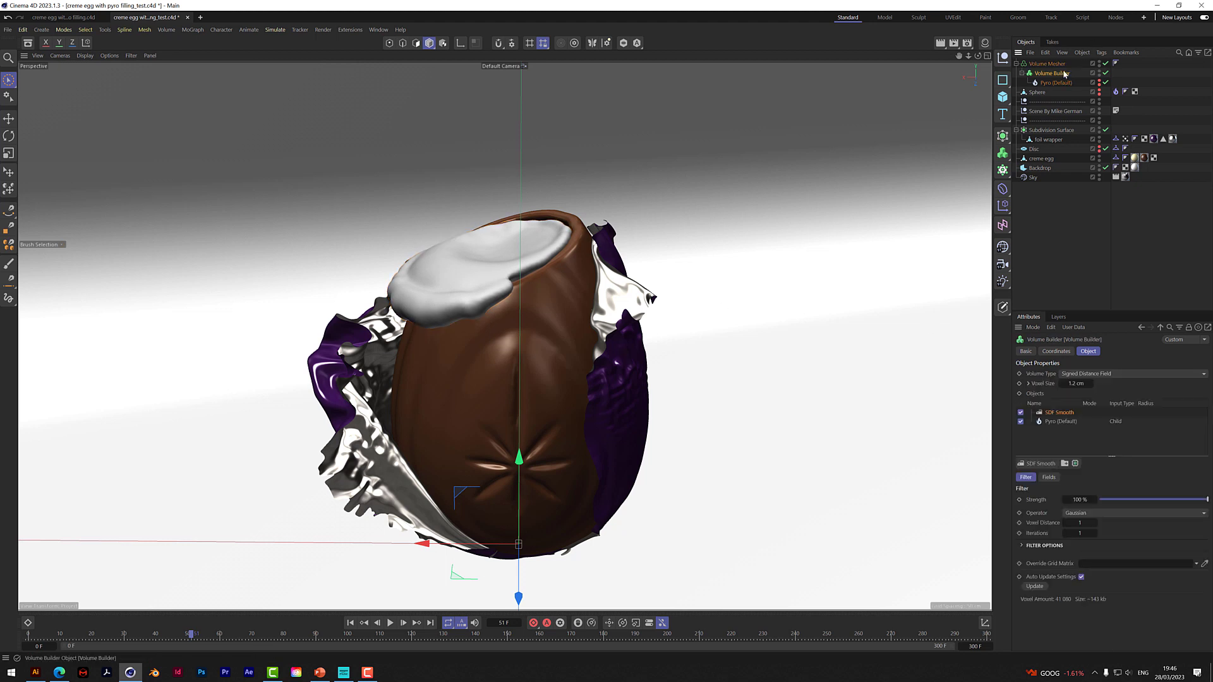
double_click(1077, 383)
type("1")
key("Return")
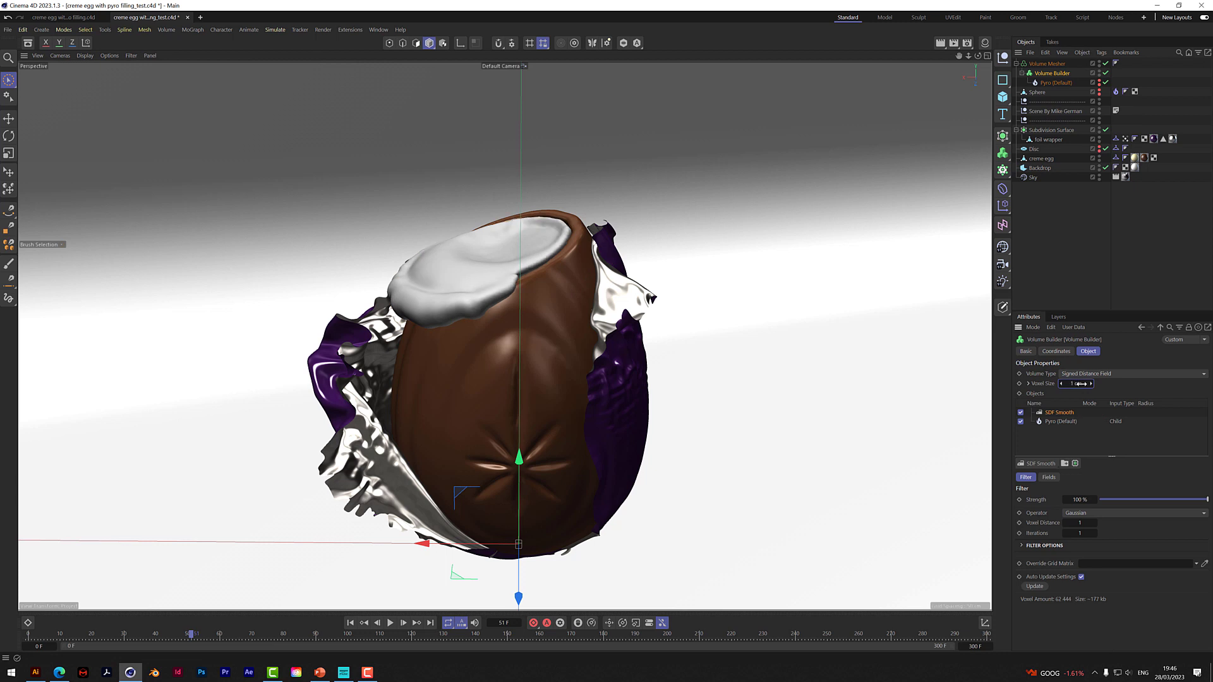
Step: Try a Voxel Distance of 2 on the SDF Smooth layer and set it back to 1
left_click(1095, 521)
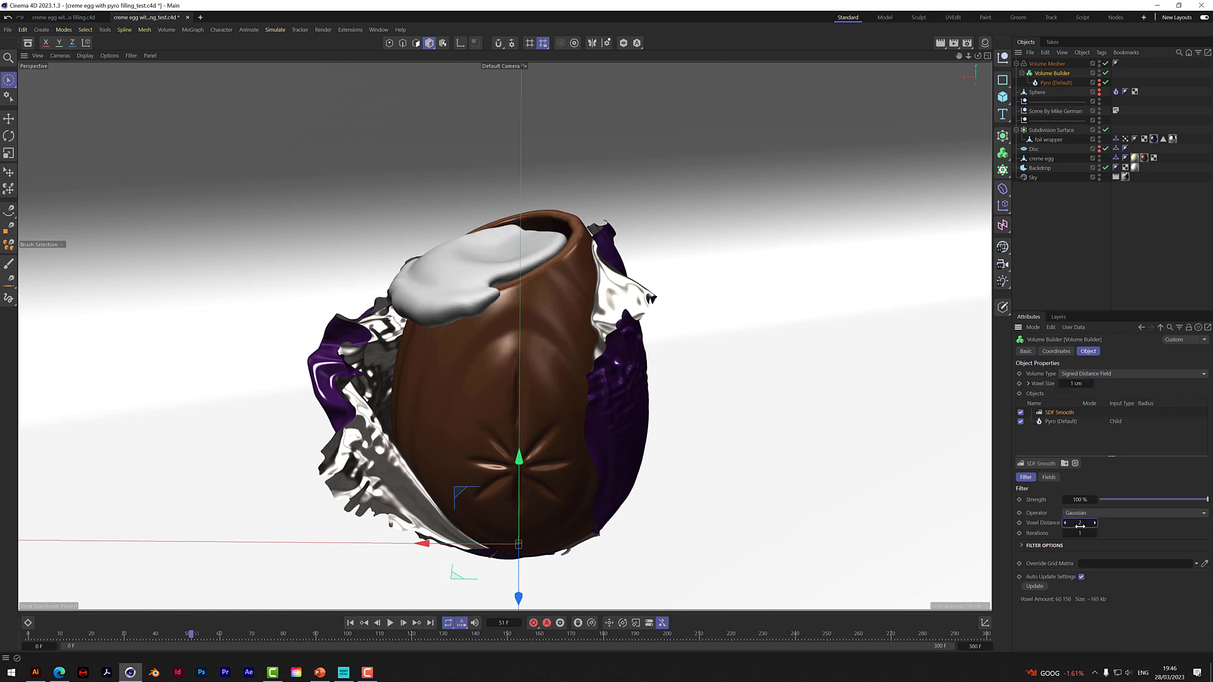
type("1")
key("Return")
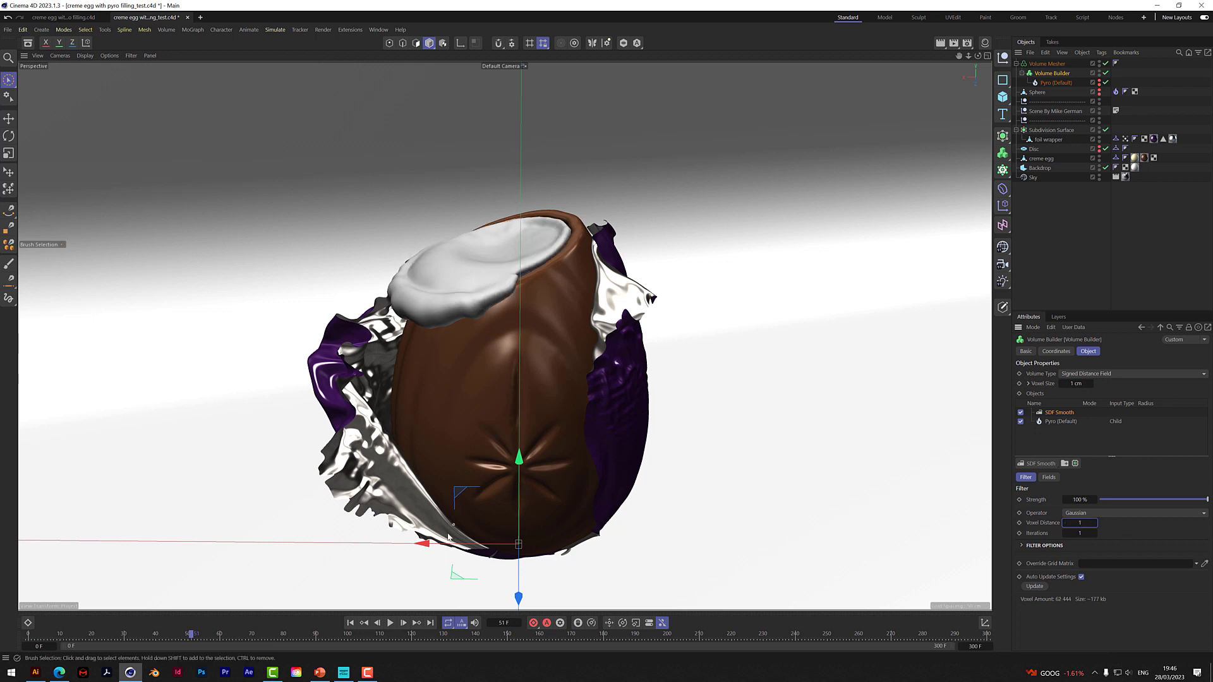
Step: Continue playing the simulation to about frame 67 to inspect the filling spilling over the egg's rim
left_click(391, 623)
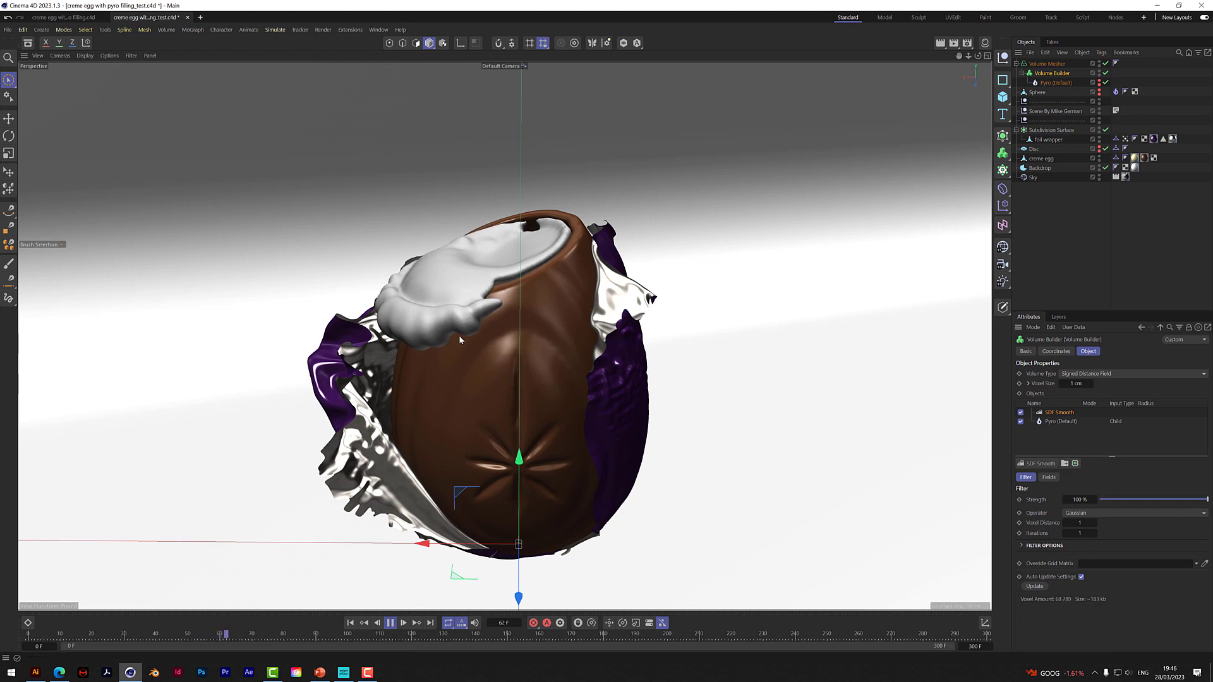
left_click(393, 622)
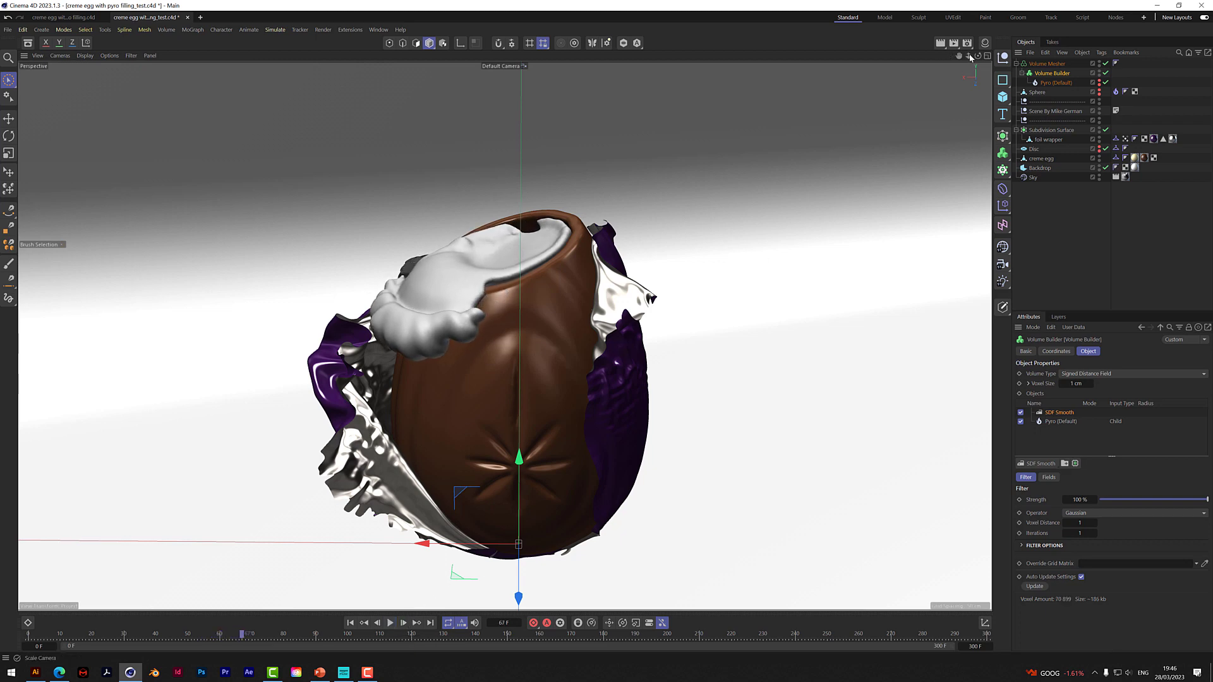
Step: Reset the simulation to frame 0 and show the Sphere emitter in the viewport
left_click_drag(978, 56, 935, 76)
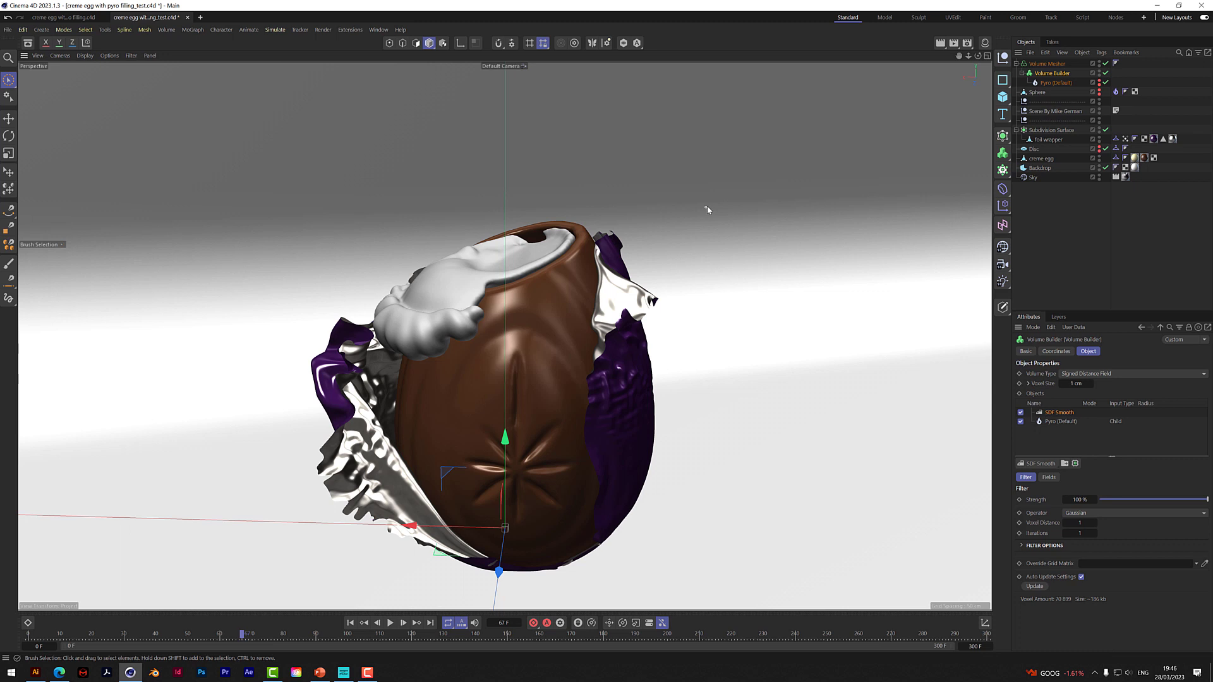
left_click(350, 623)
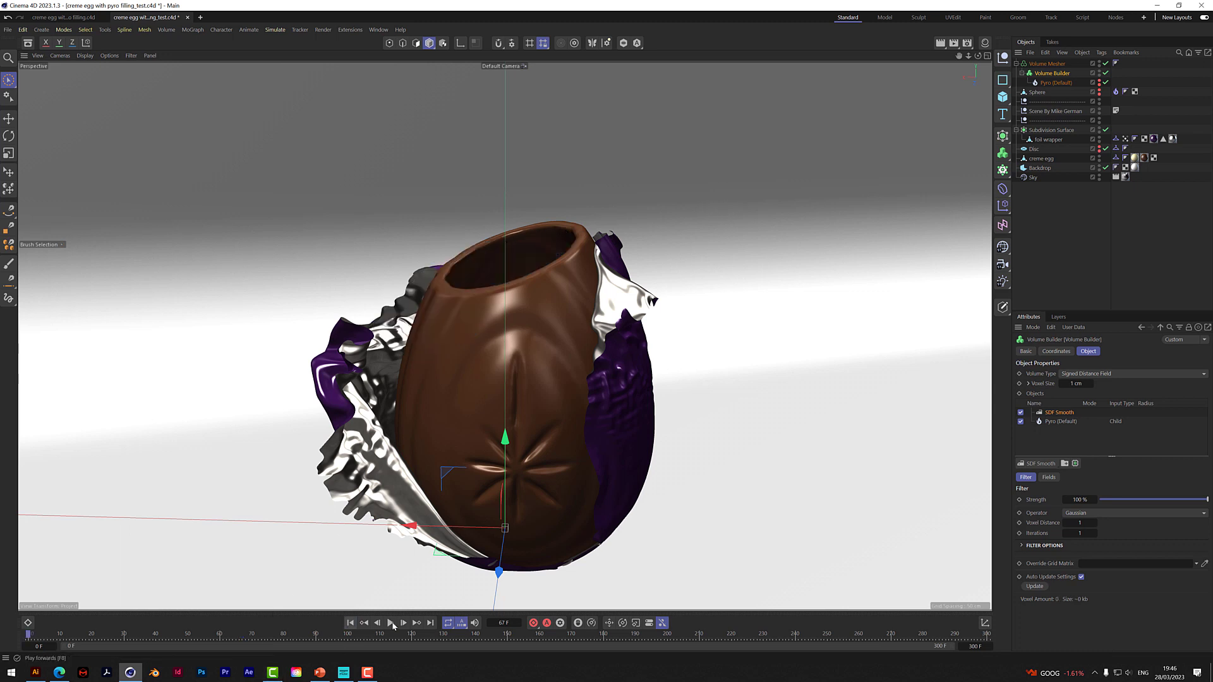
left_click(1099, 90)
left_click(1100, 95)
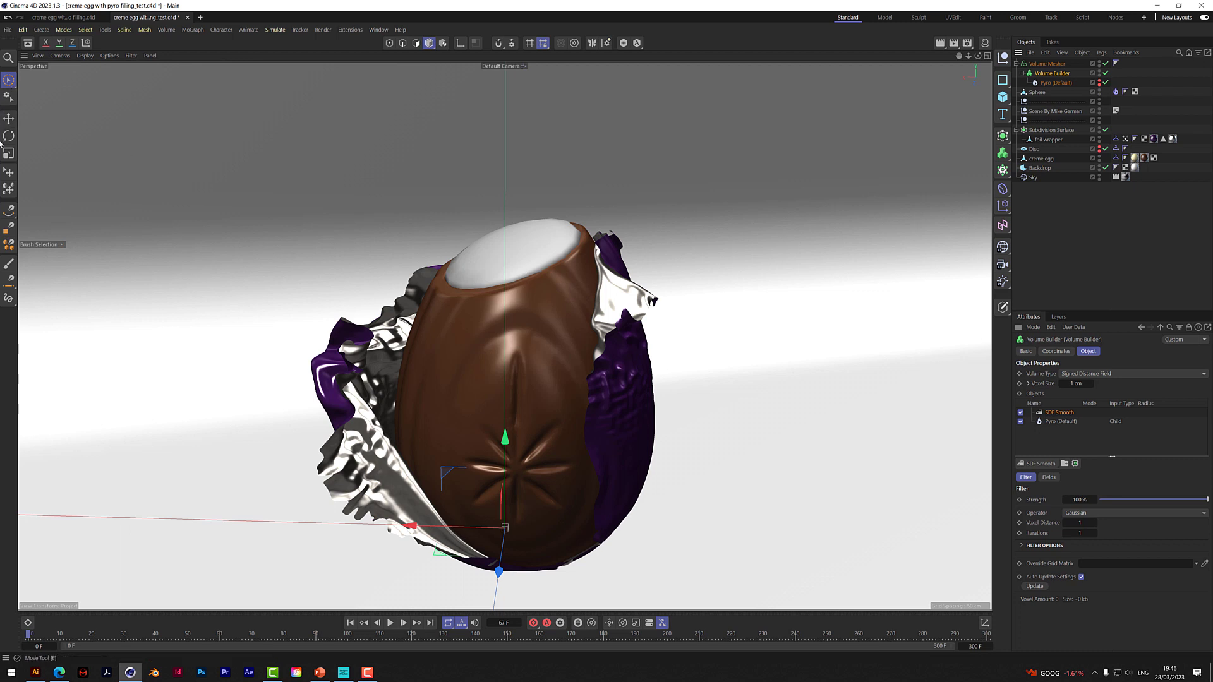
Step: Scale the Sphere emitter and lower it about 8 cm to fit the egg's opening, and play the simulation to about frame 43
key("t")
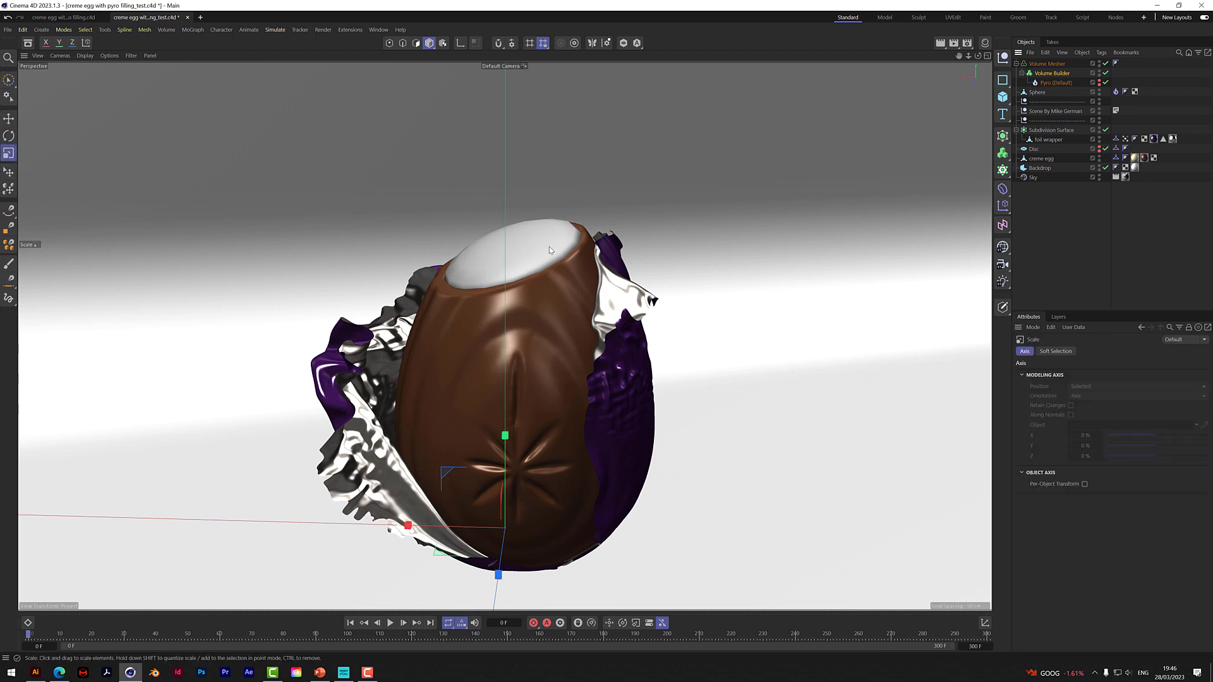
left_click(1037, 93)
left_click_drag(478, 170, 452, 93)
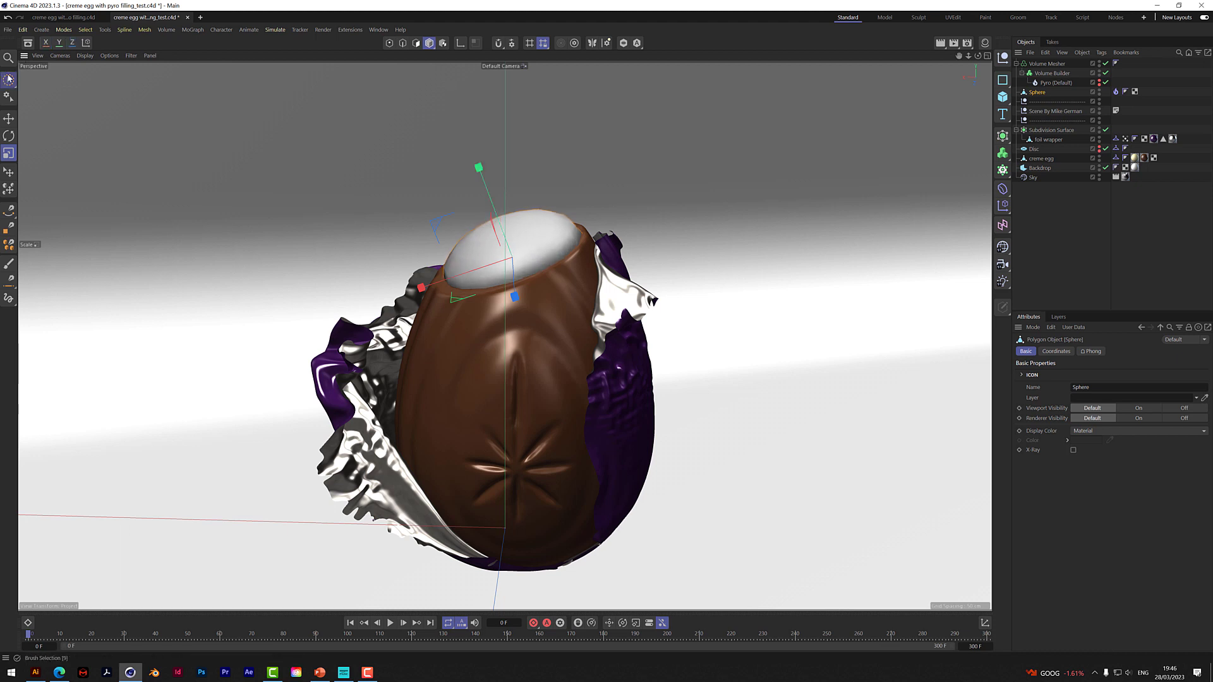
left_click(8, 81)
left_click_drag(479, 174, 487, 184)
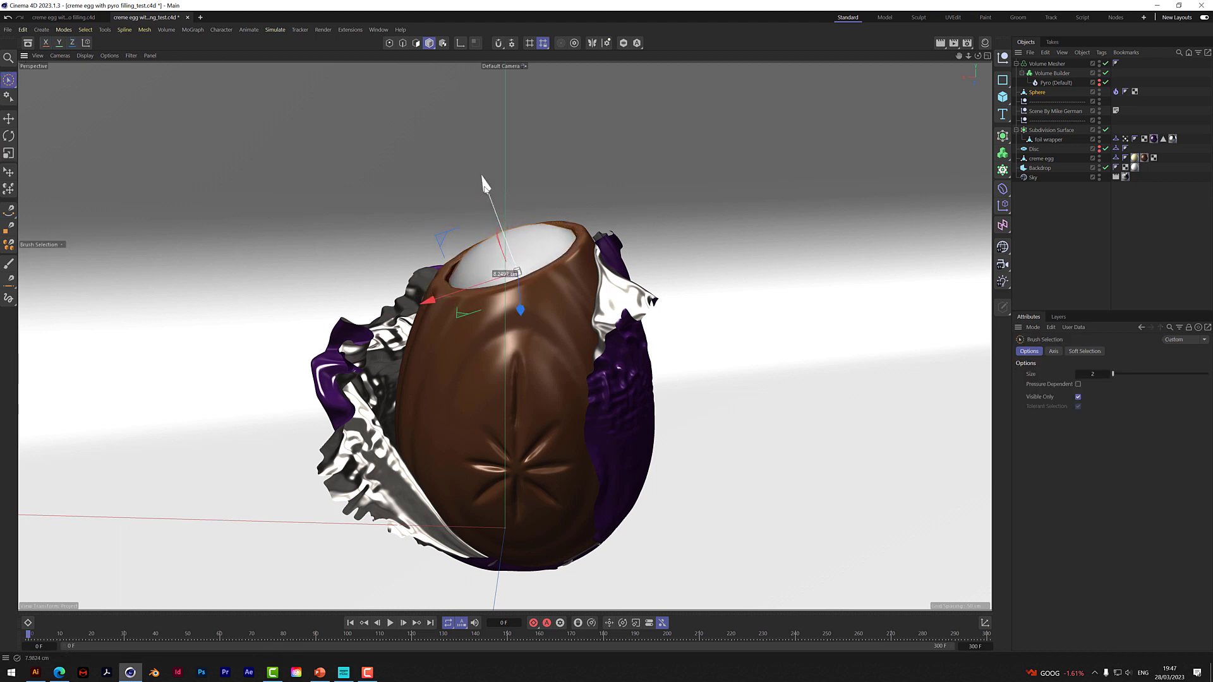
left_click(8, 154)
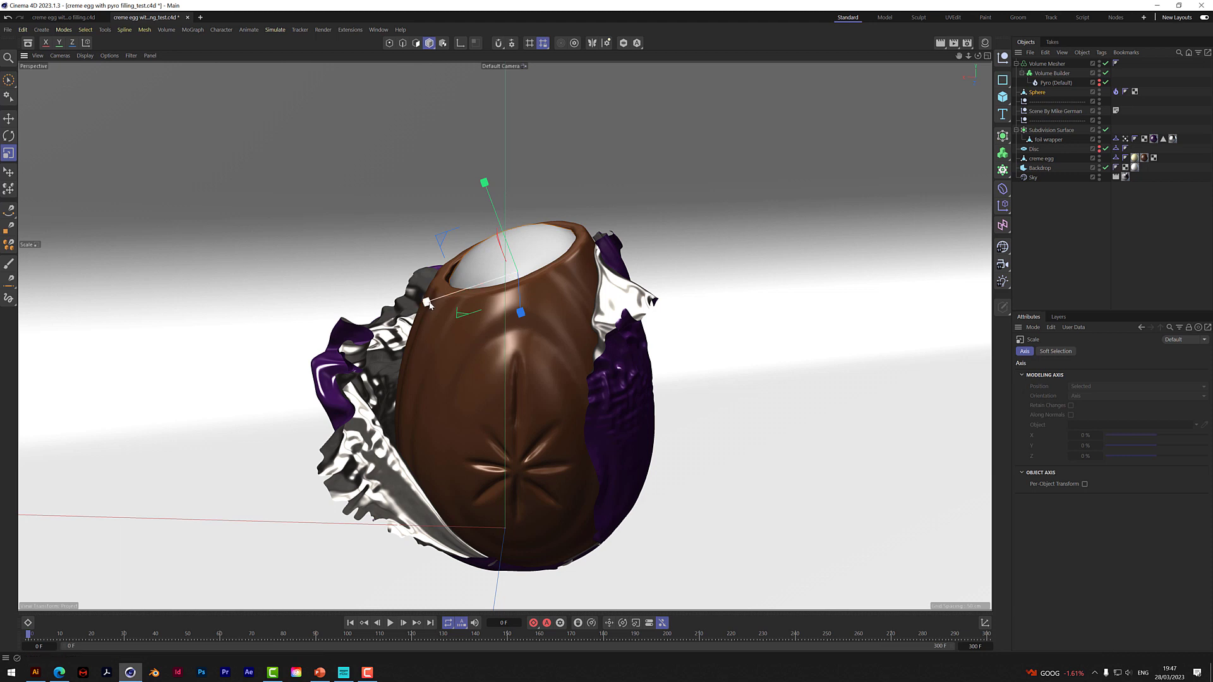
left_click_drag(426, 301, 416, 305)
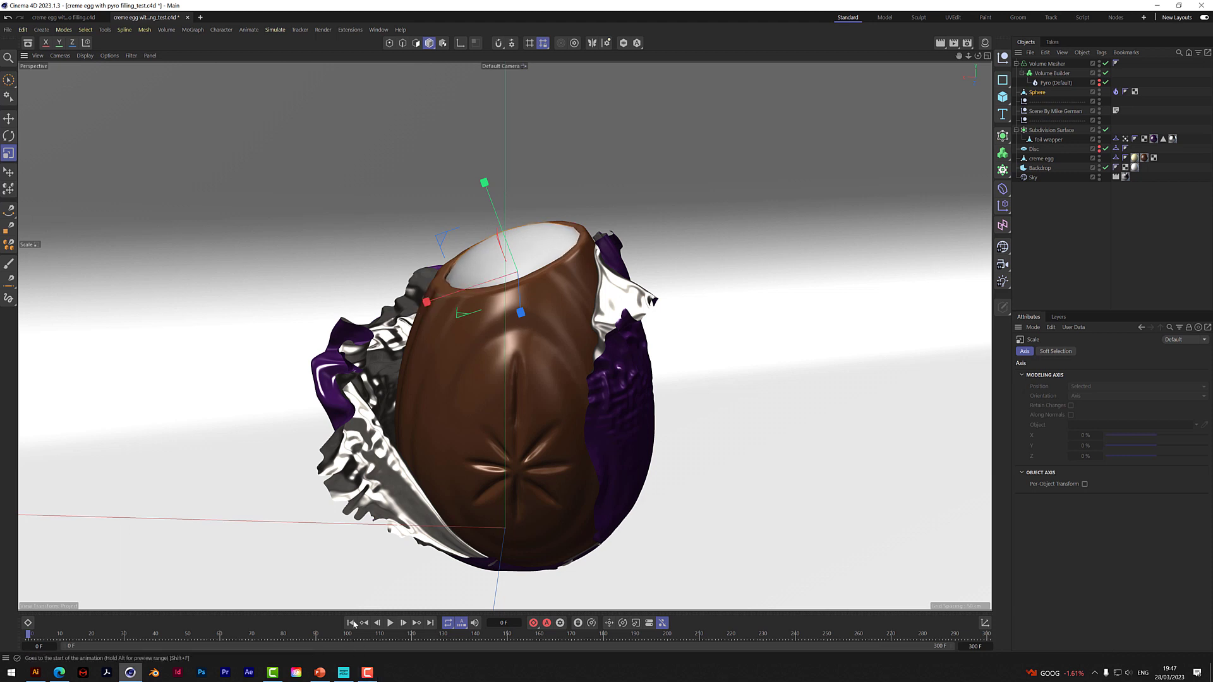
left_click(388, 624)
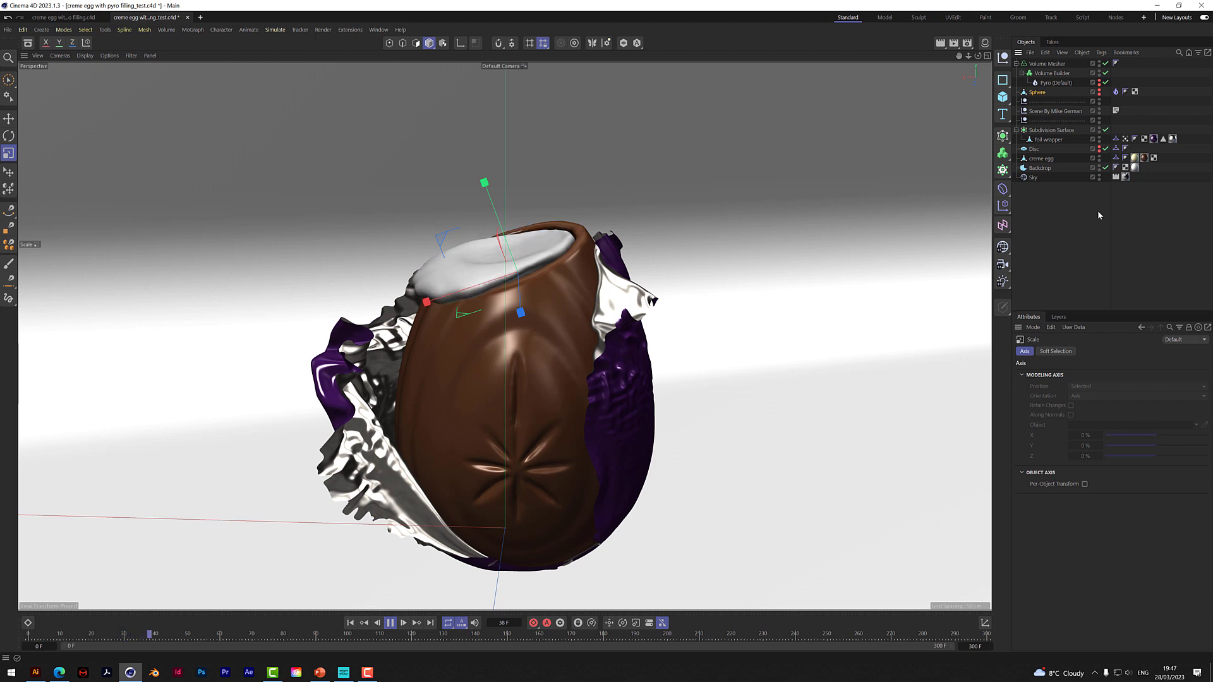
left_click(389, 622)
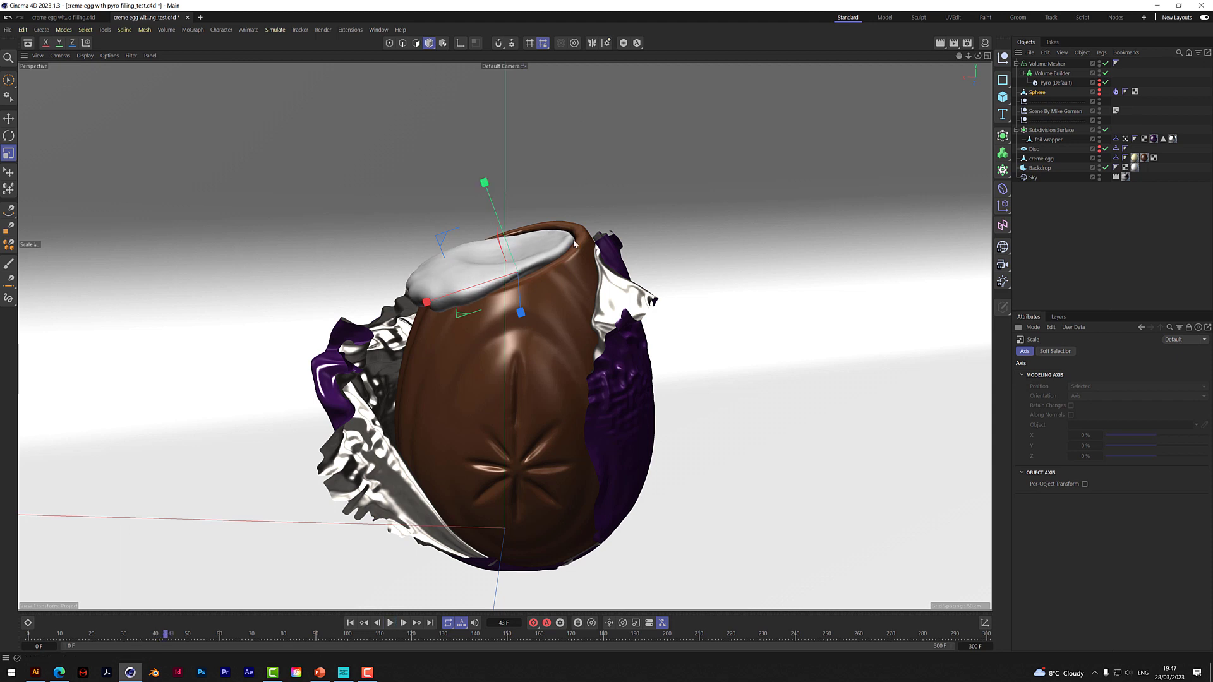
Step: Keyframe the density Set value of the Sphere's Pyro tag at 4 on frame 0 and replay the simulation to about frame 52
left_click(1115, 92)
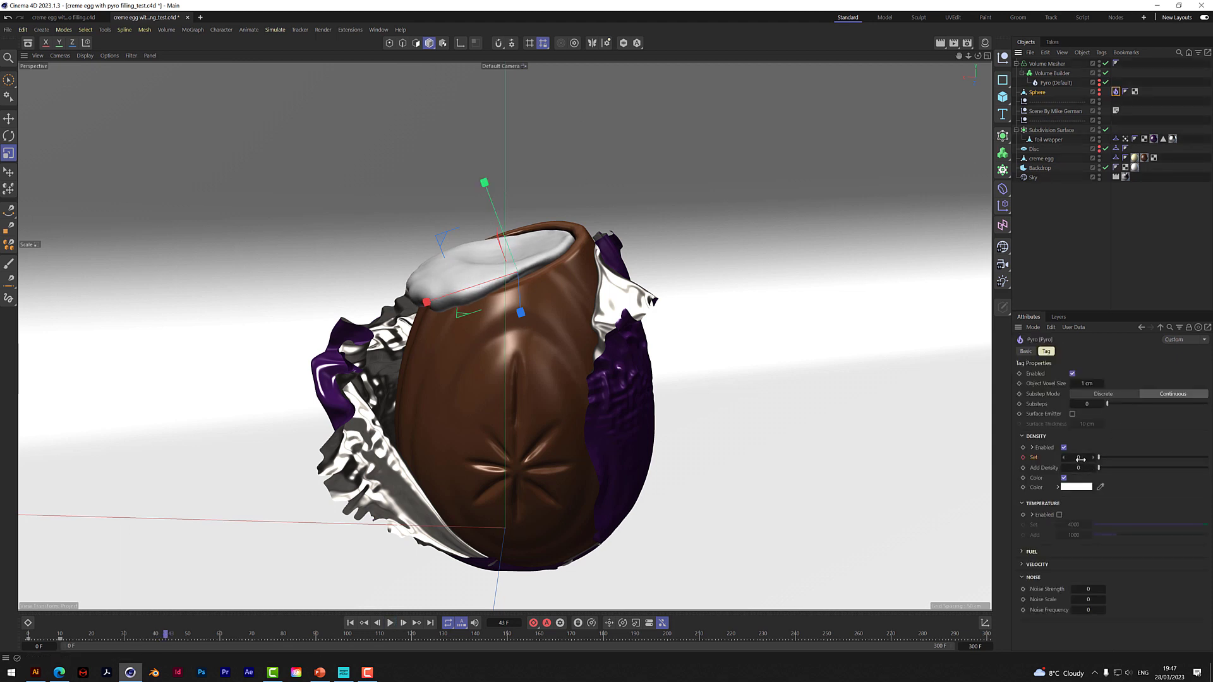
left_click_drag(1081, 459, 1088, 454)
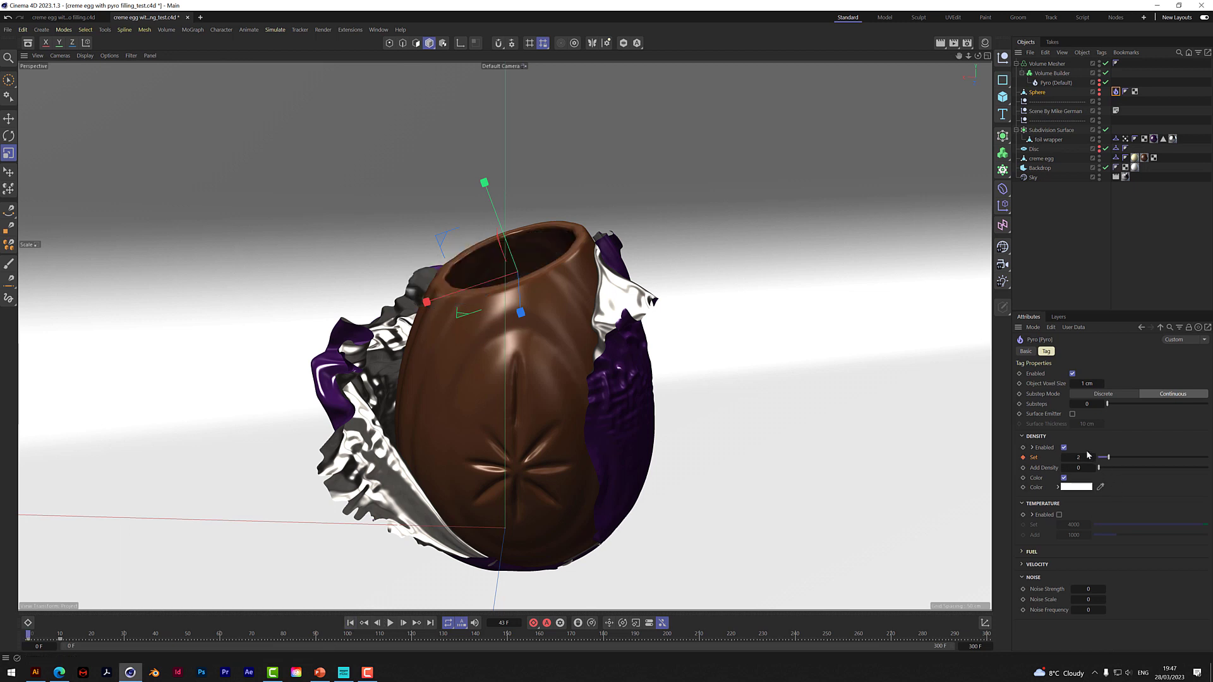
left_click(1081, 458)
type("4")
key("Return")
left_click(1023, 457)
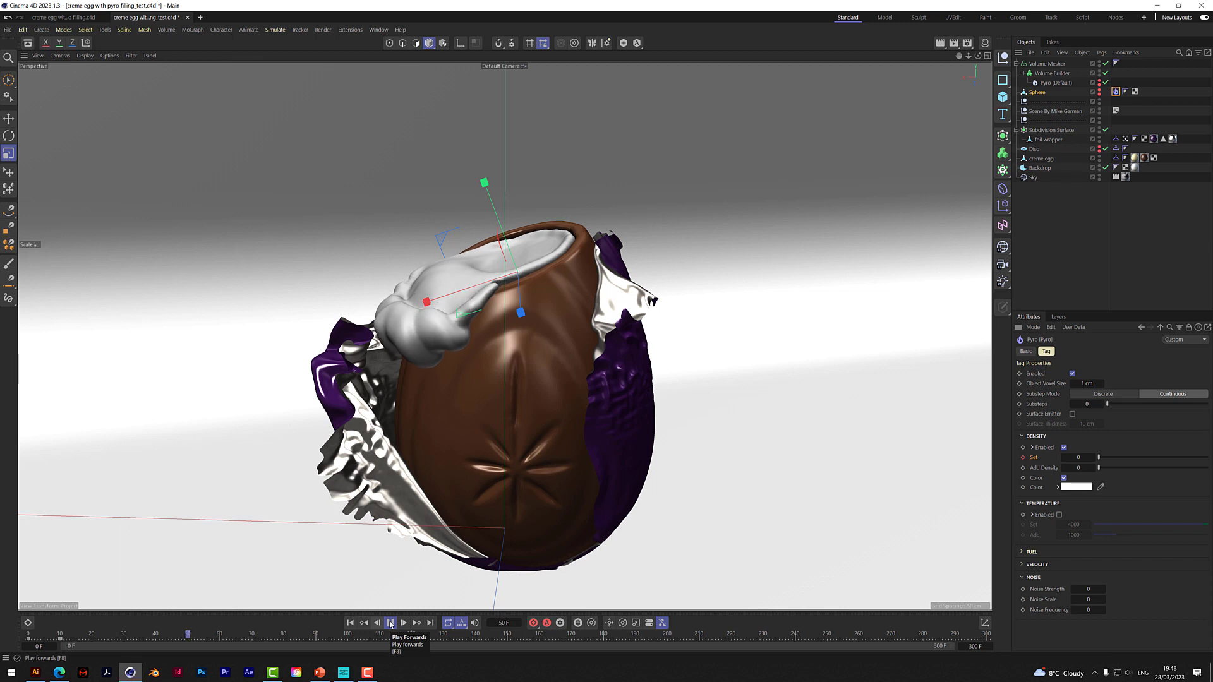
left_click(391, 623)
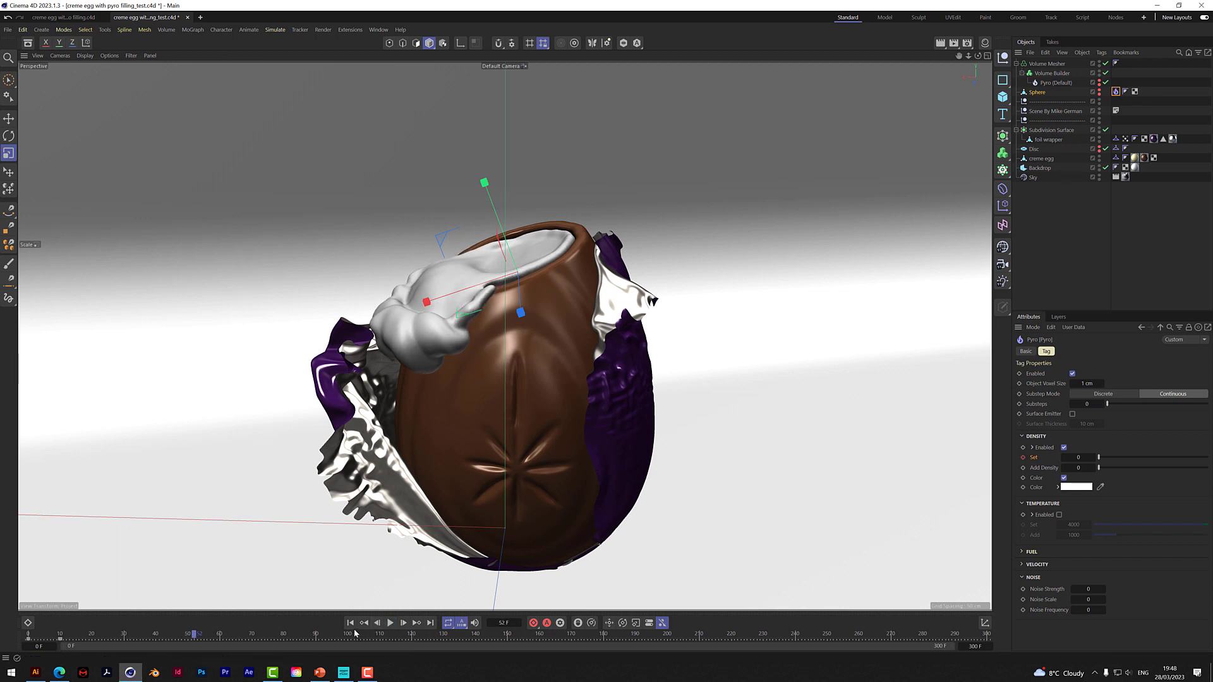
Step: Adjust the Turbulence of the gradient in Mat.1's color channel and apply Mat.1 to the Volume Mesher
left_click(984, 46)
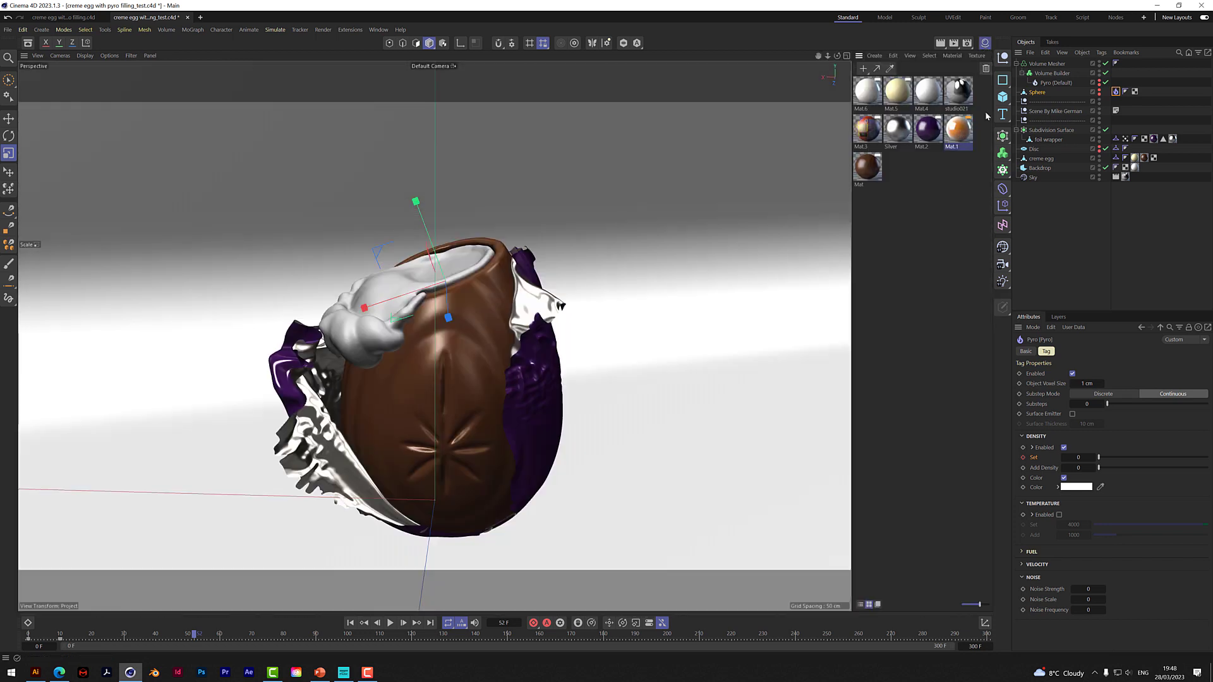
left_click(955, 131)
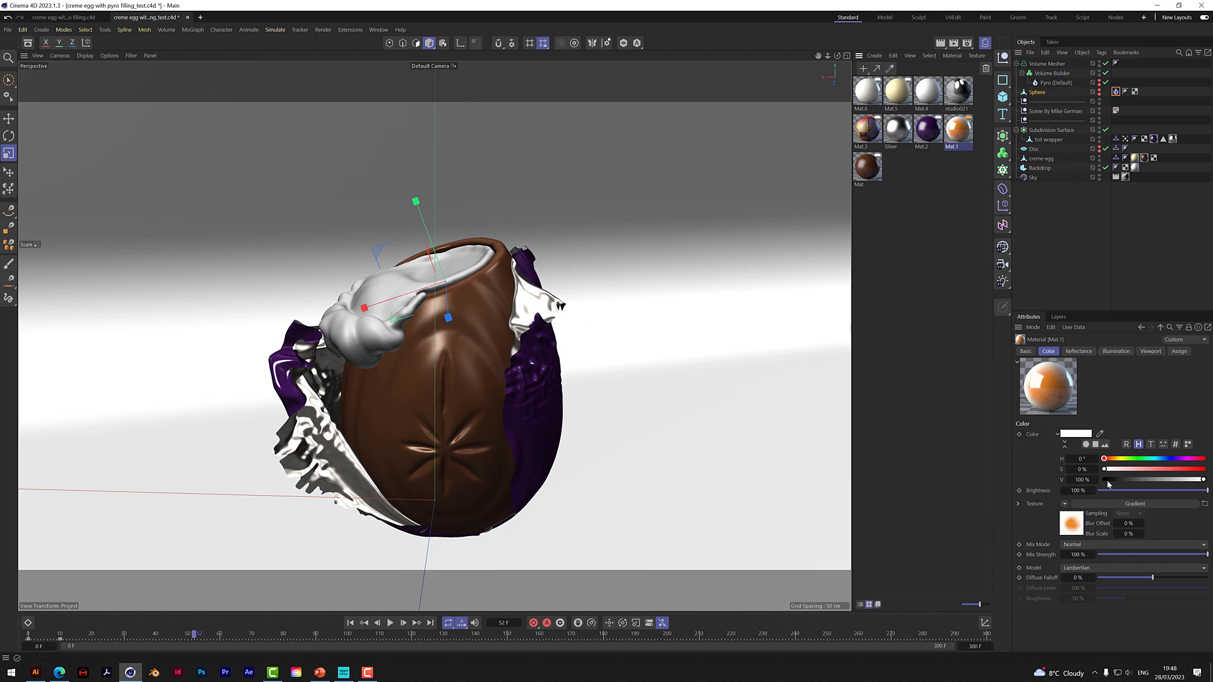
left_click(1134, 503)
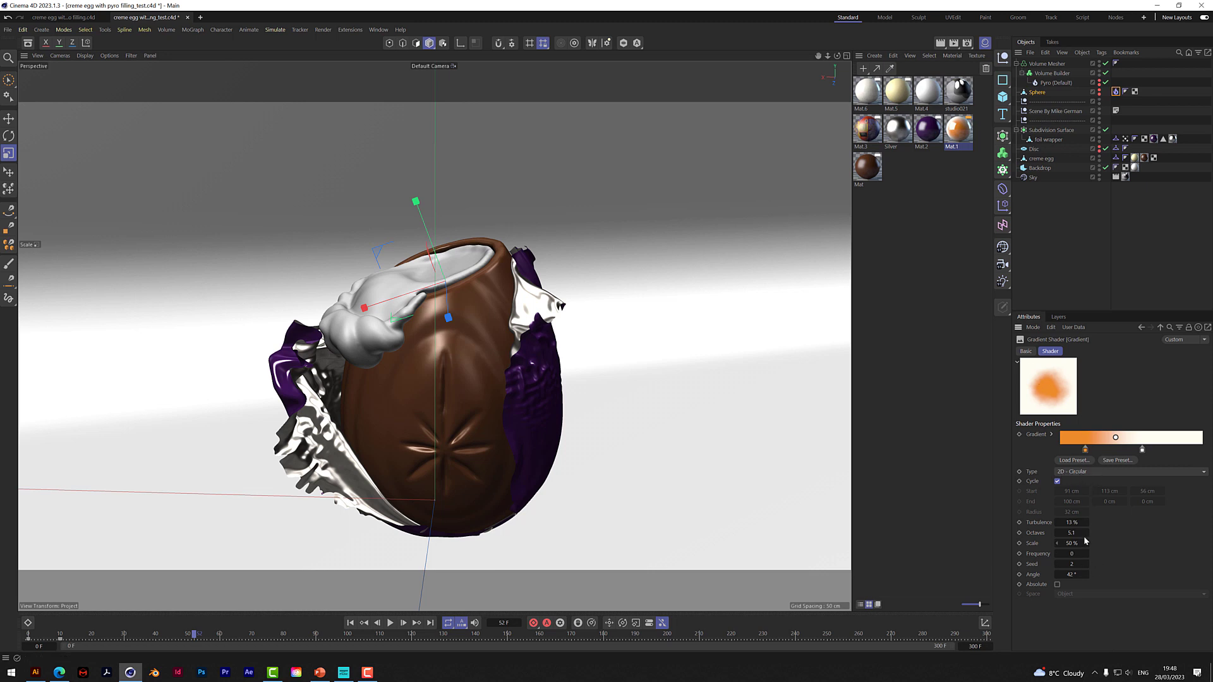
mouse_move(1074, 525)
left_mouse_down()
mouse_move(1098, 527)
mouse_move(1072, 519)
left_mouse_up()
left_click_drag(958, 130, 1054, 65)
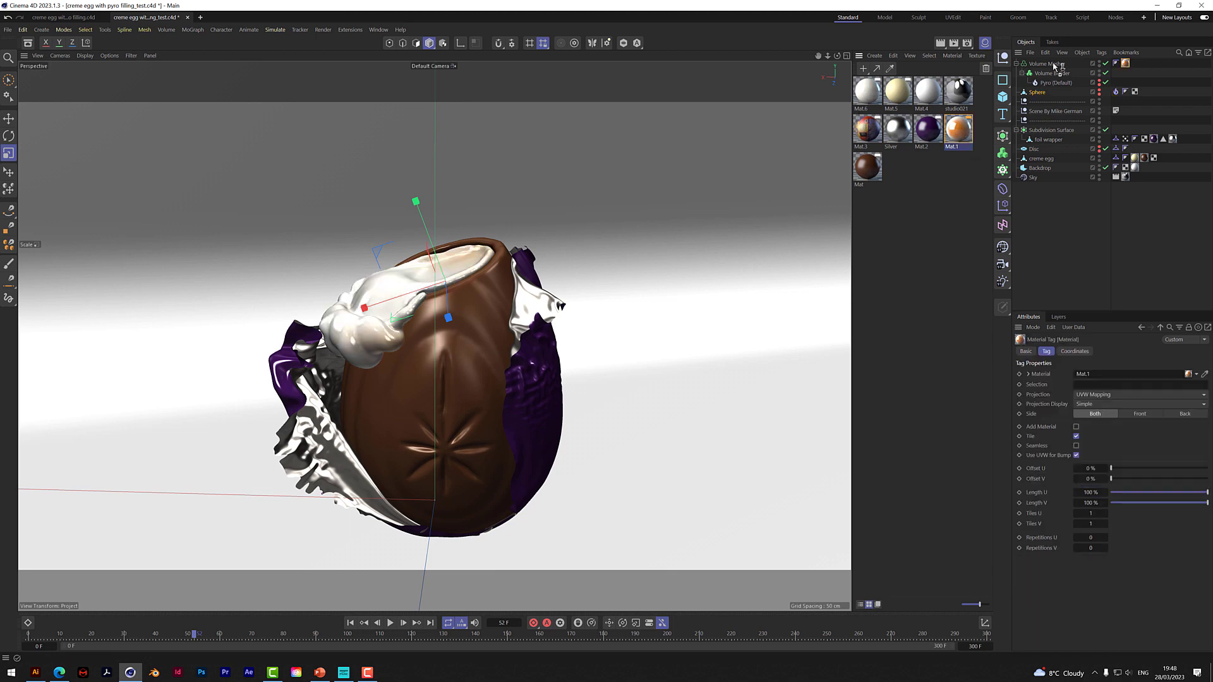
Step: Set the Mat.1 tag's projection to Spherical with Offset U 51%, Offset V 81%, Length U 34% and Length V 72%
mouse_move(837, 56)
left_mouse_down()
mouse_move(839, 104)
mouse_move(878, 89)
mouse_move(842, 78)
left_mouse_up()
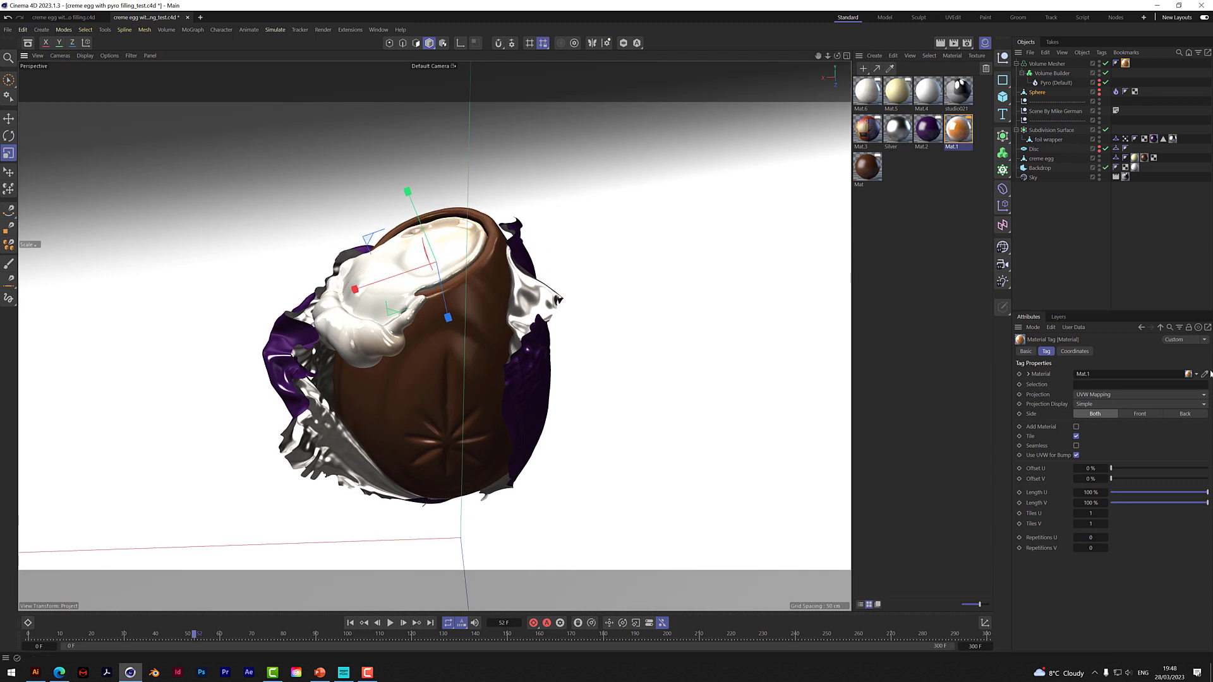
left_click(1102, 396)
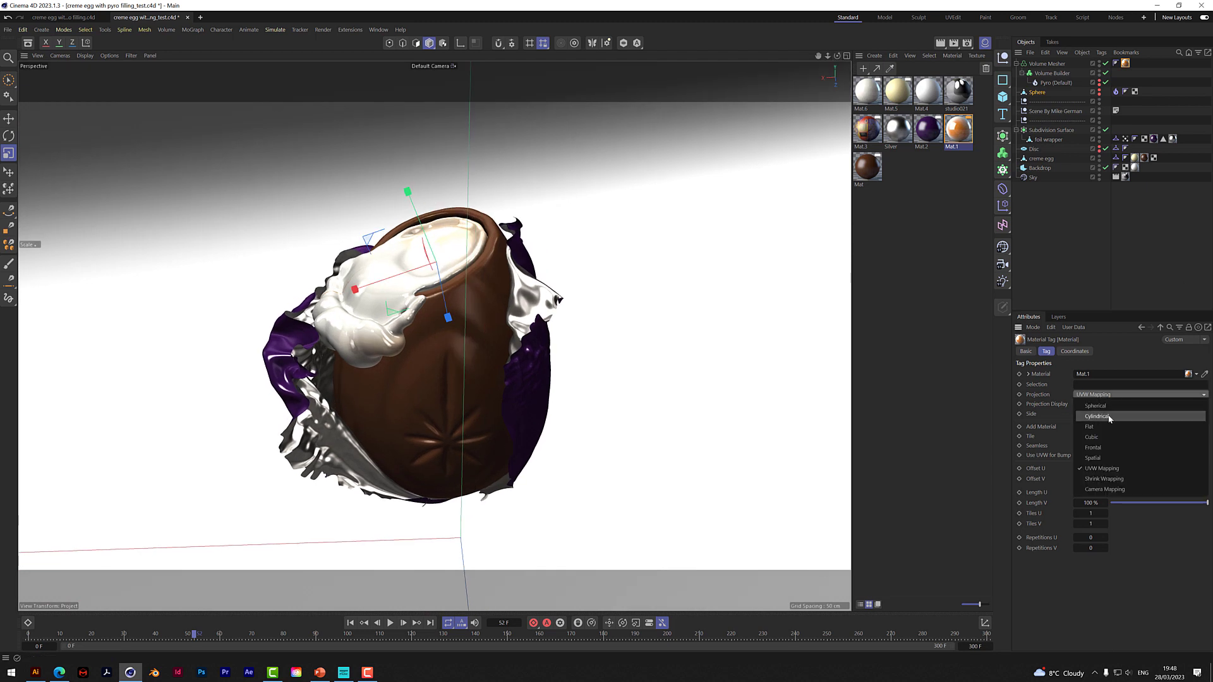
left_click(1110, 413)
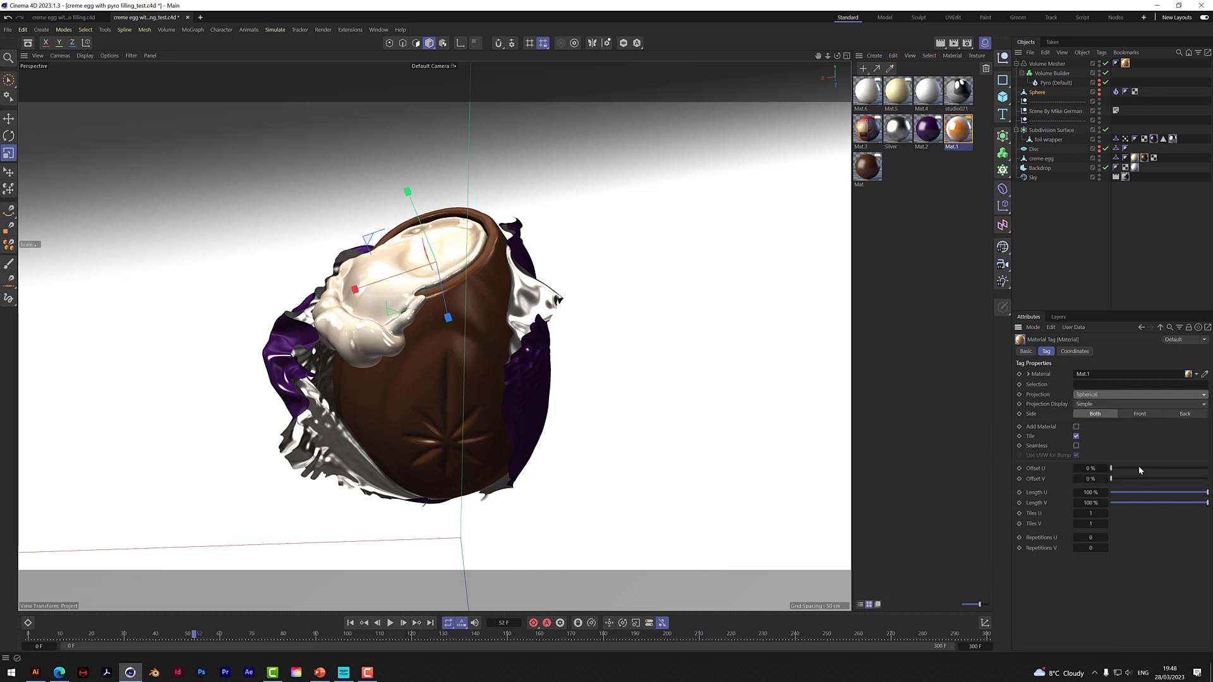
mouse_move(1139, 469)
left_mouse_down()
mouse_move(1190, 482)
mouse_move(1145, 503)
mouse_move(1181, 508)
left_mouse_up()
left_click(1161, 479)
Step: Render the textured egg and its spilling filling in the active view
left_click_drag(837, 56, 881, 60)
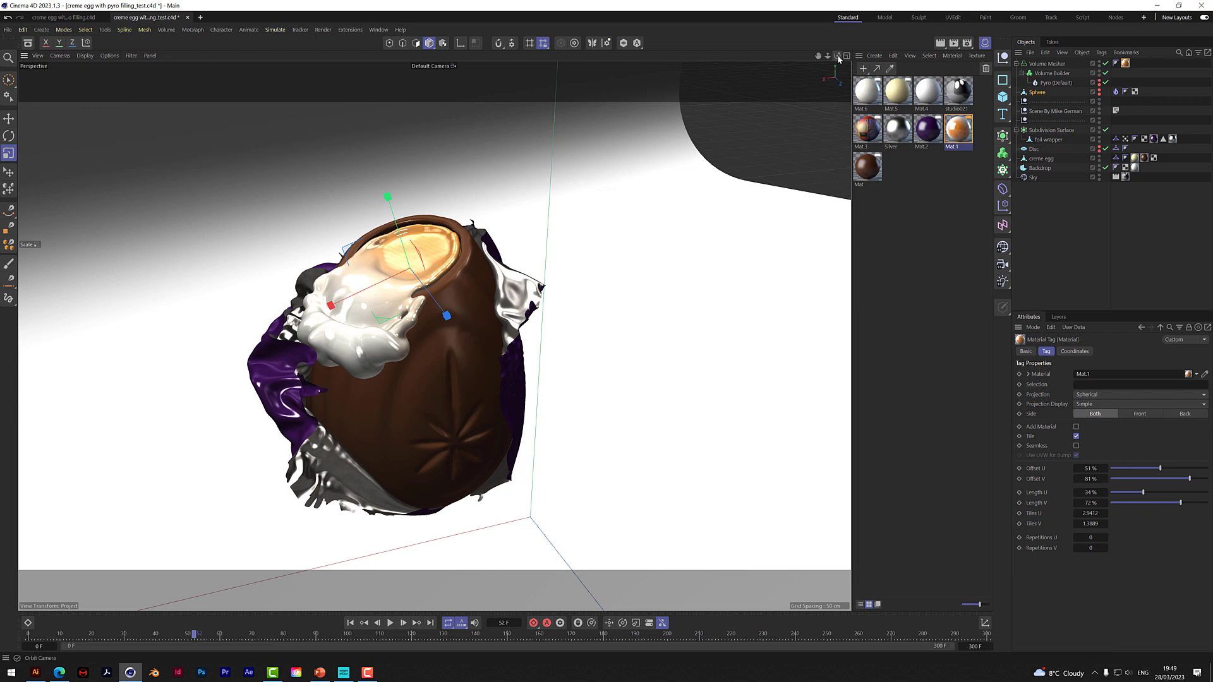
mouse_move(838, 58)
left_mouse_down()
mouse_move(850, 53)
mouse_move(840, 56)
left_mouse_up()
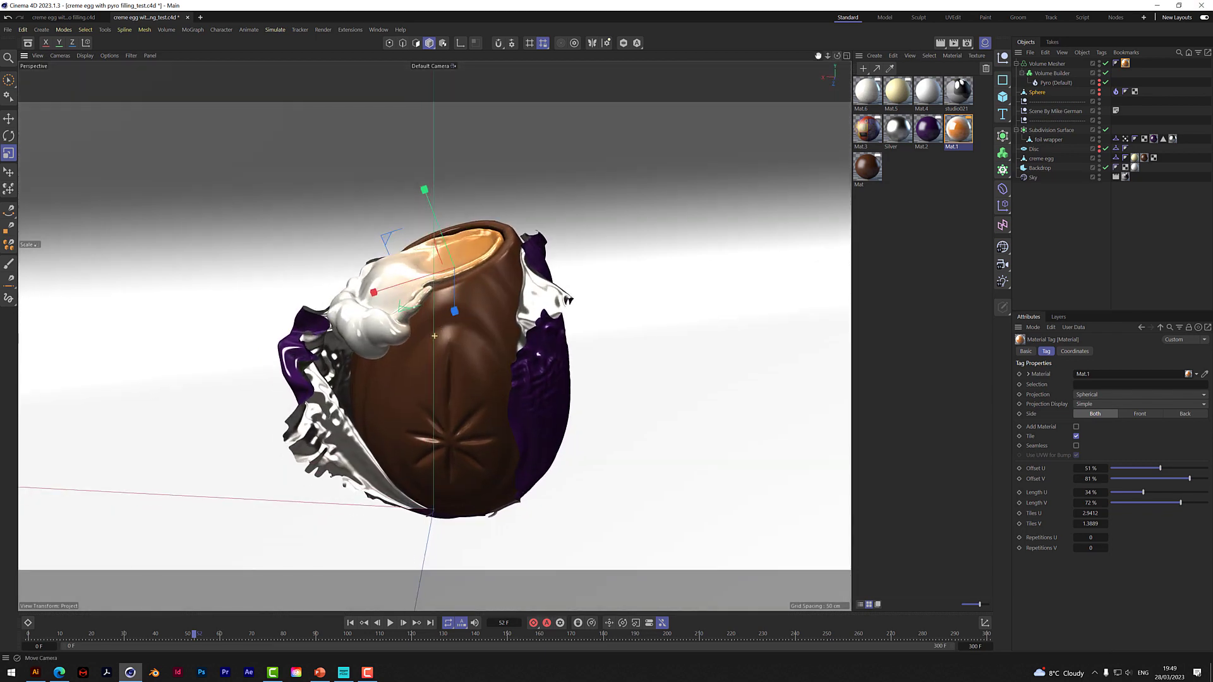
left_click(940, 42)
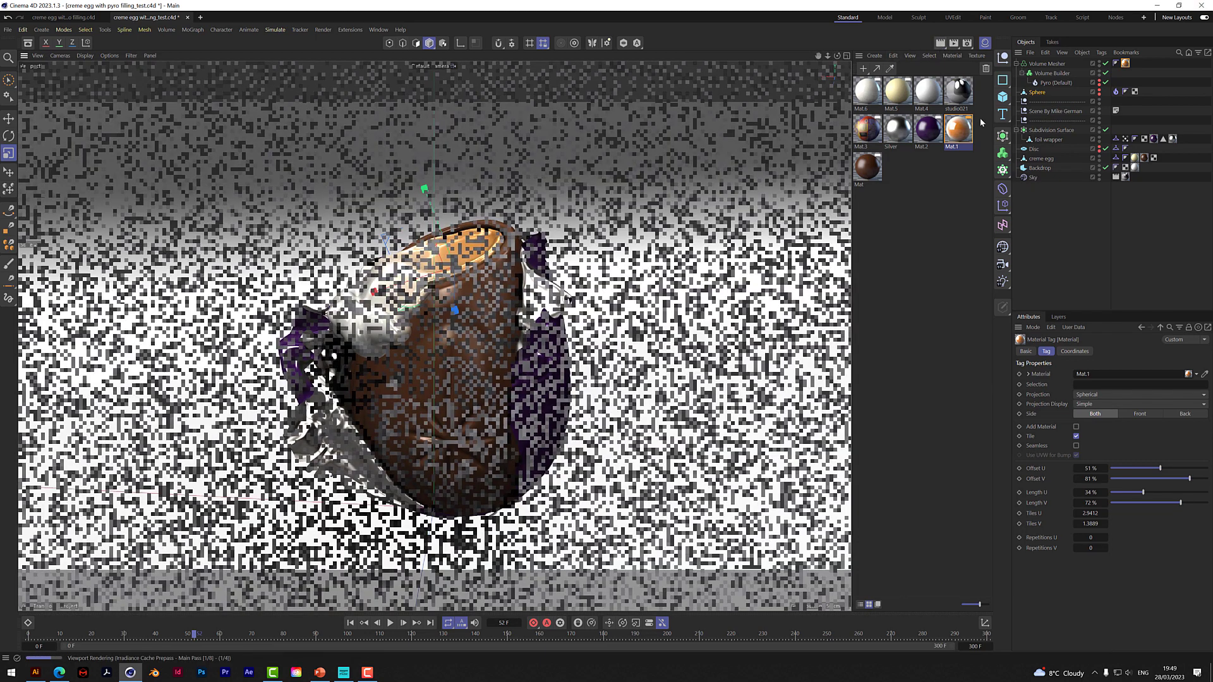